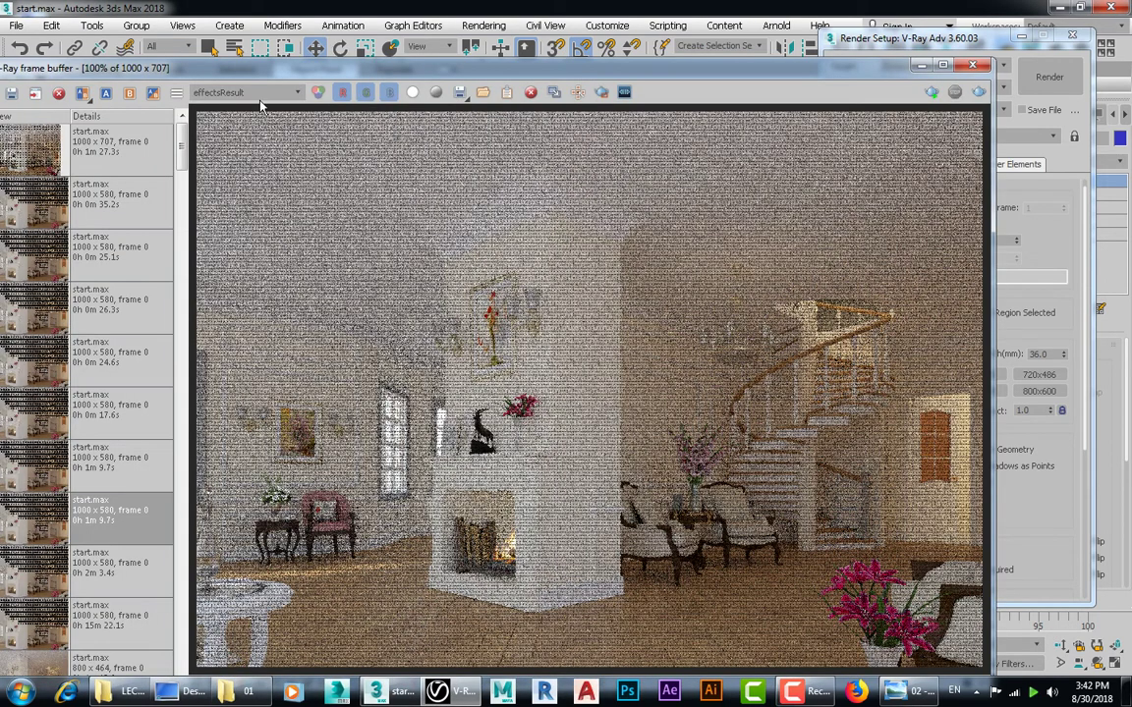
Review the V-Ray render channels, keeping effectsResult, and bring up the frame buffer's save options.
click(243, 91)
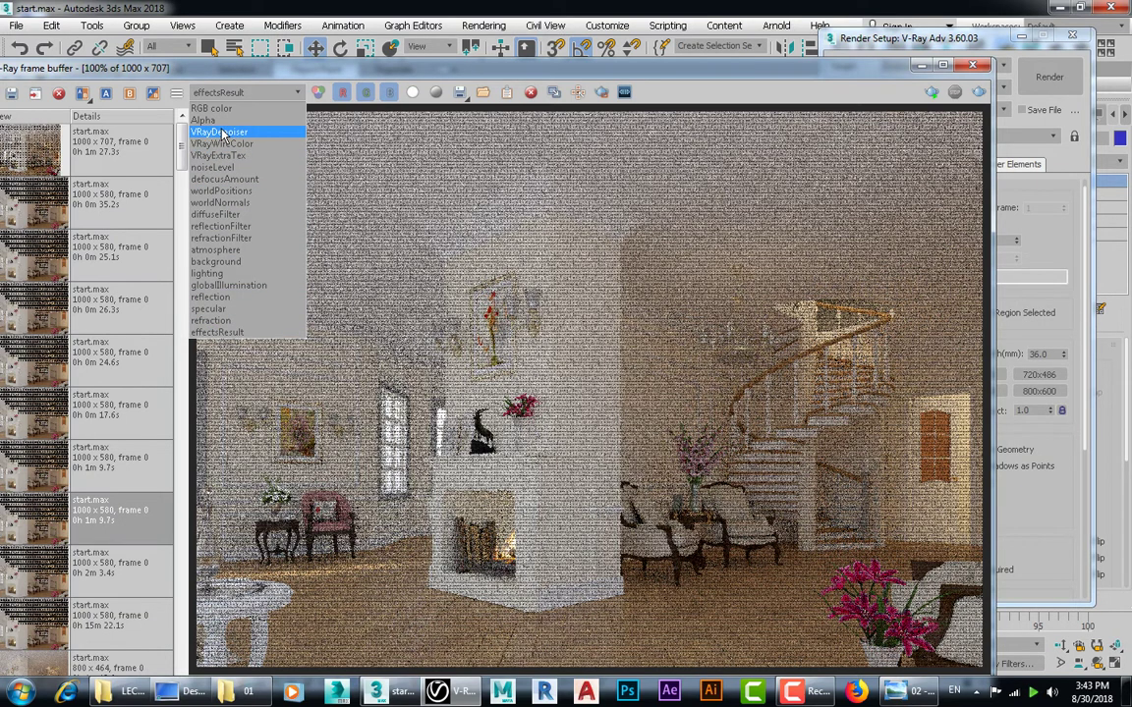
click(251, 61)
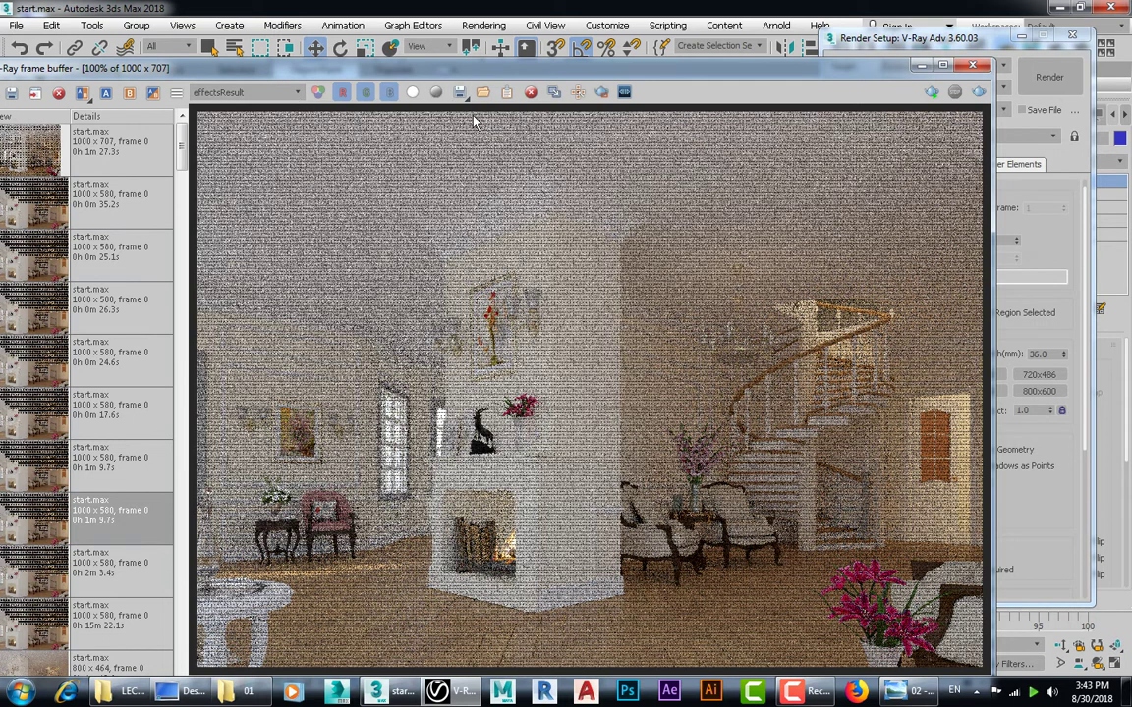
click(460, 93)
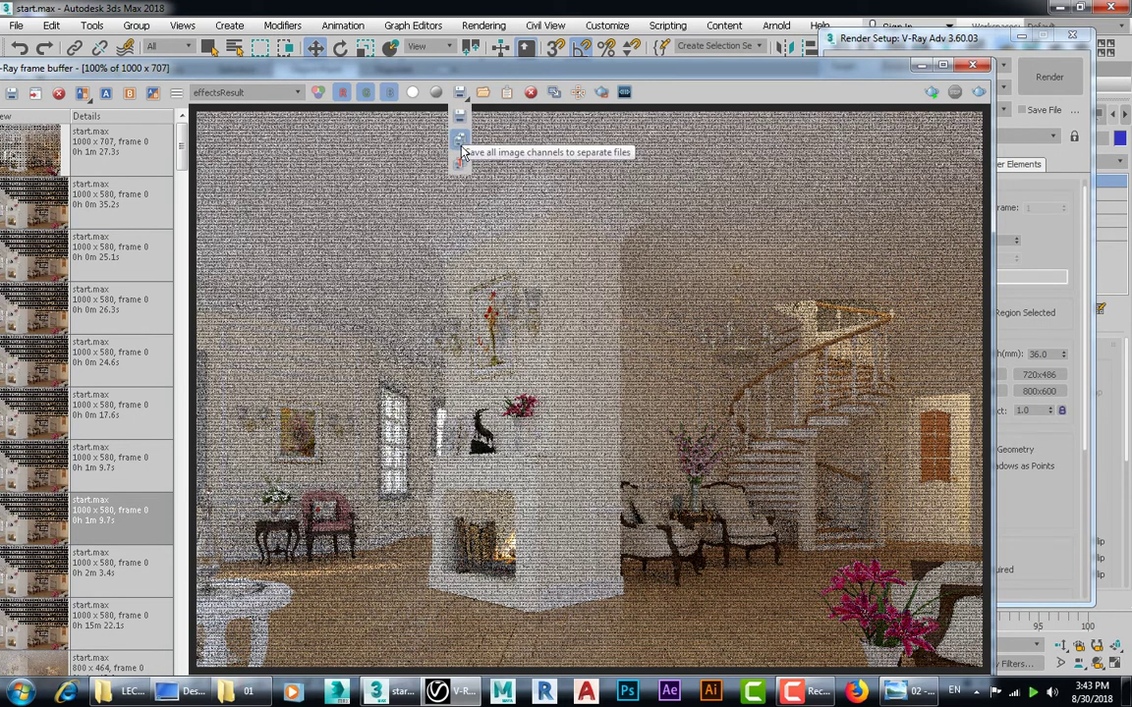
Save every render channel as separate JPEGs named FINAL on the Desktop, keeping quality 95.
click(462, 149)
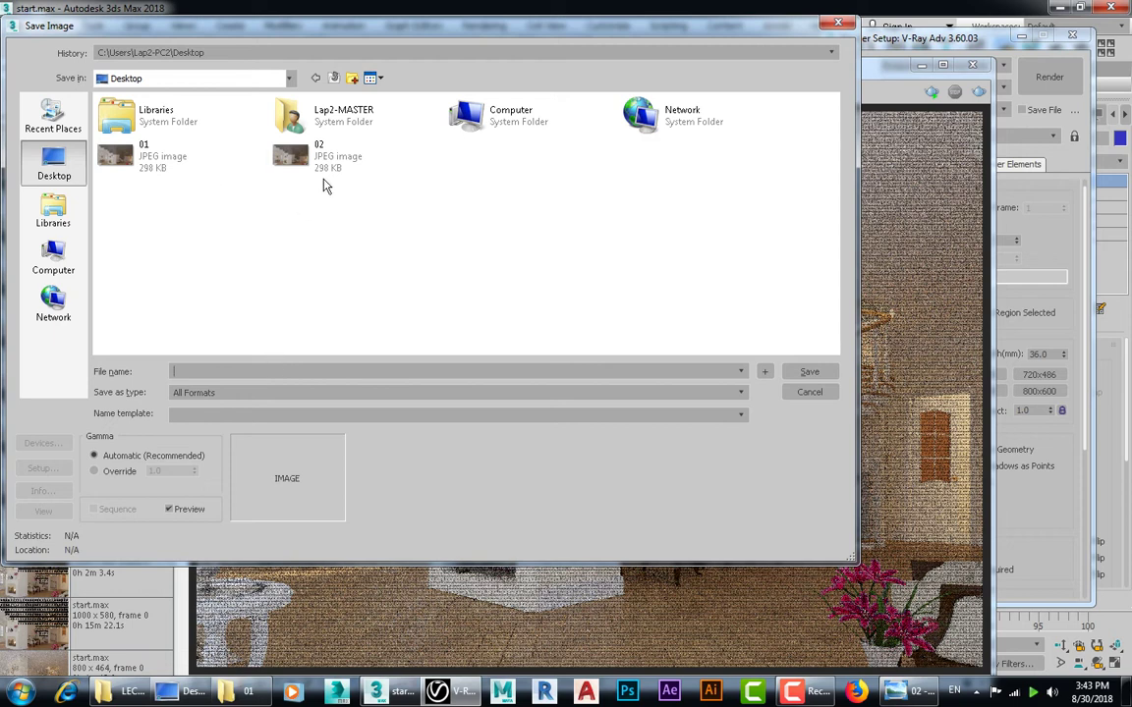
text(0)
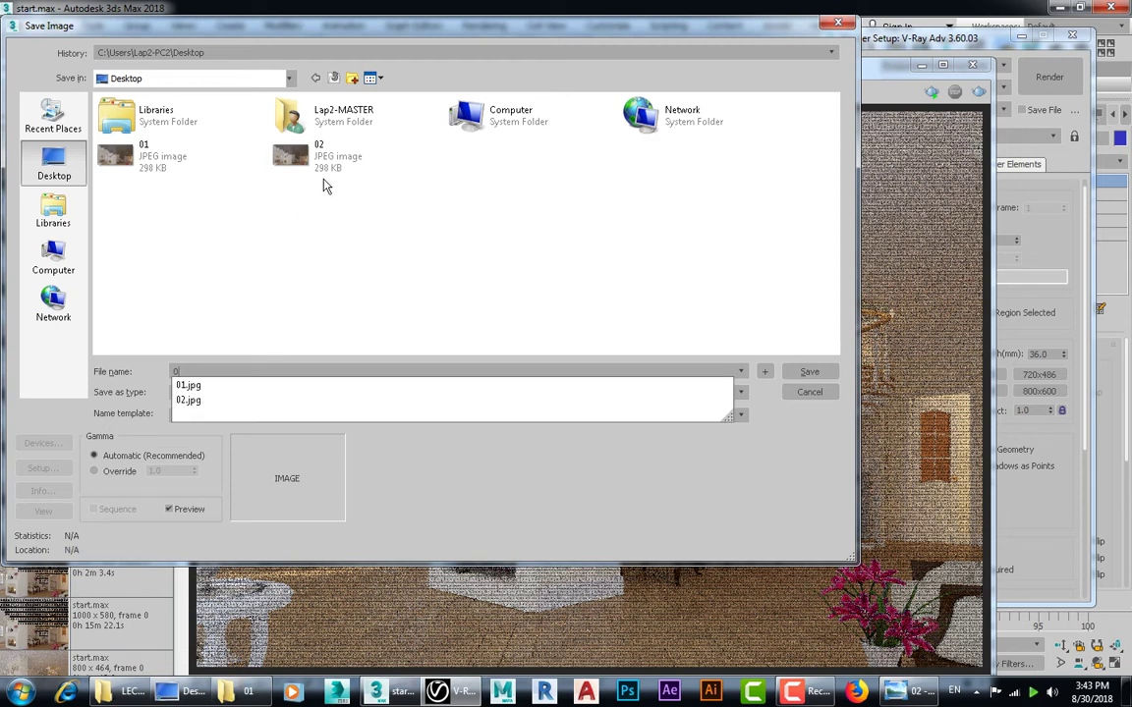
key(BackSpace)
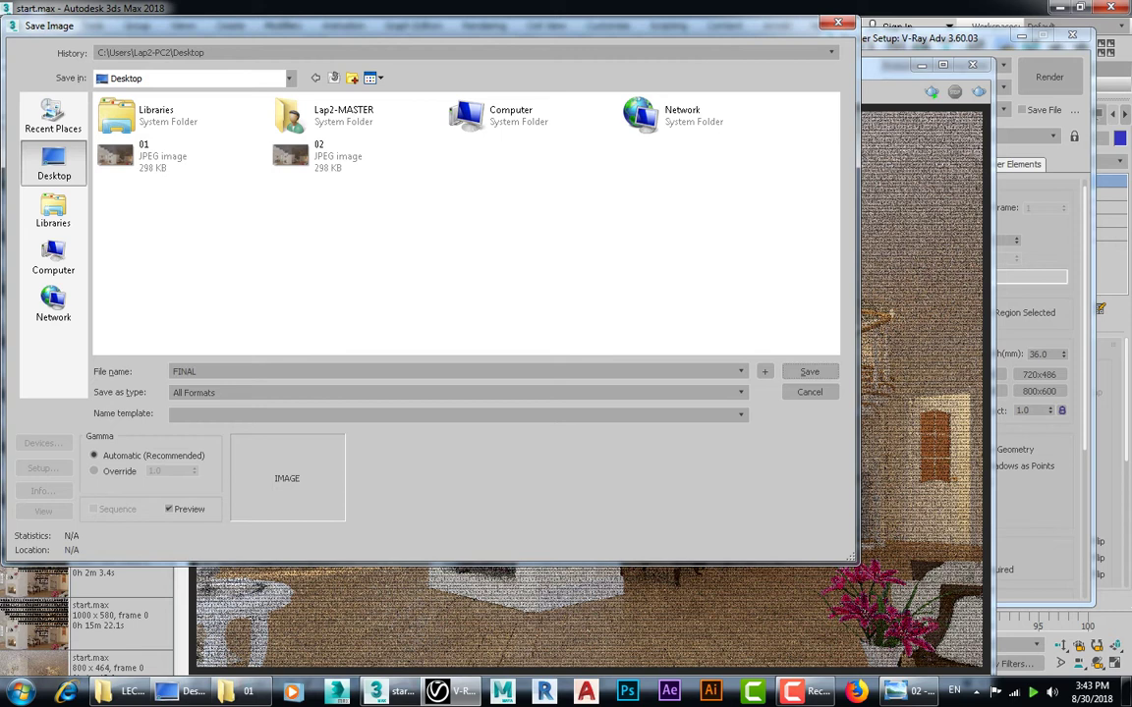
click(236, 394)
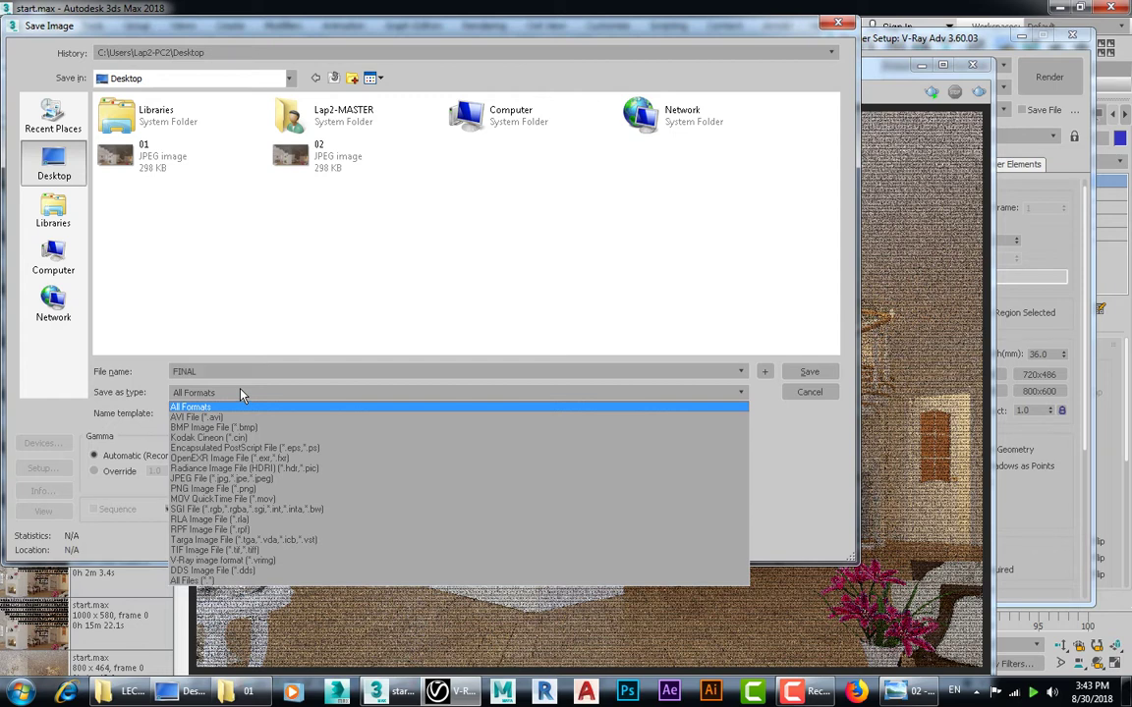
click(246, 401)
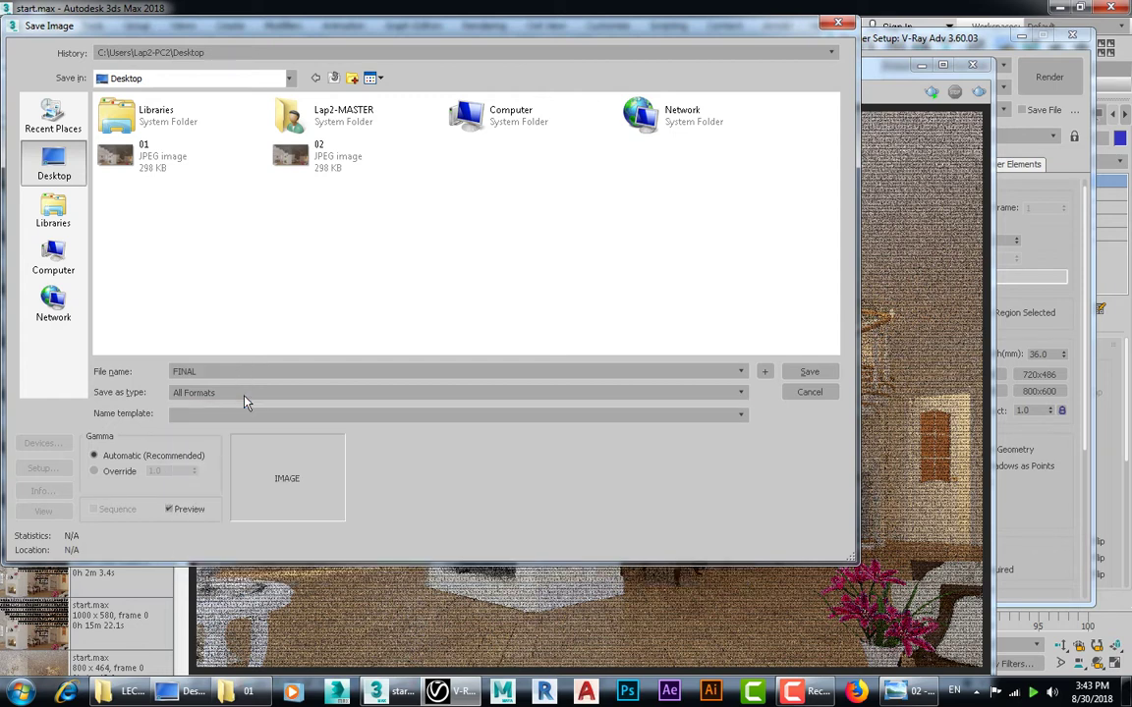
scroll(245, 397, down, 8)
click(808, 371)
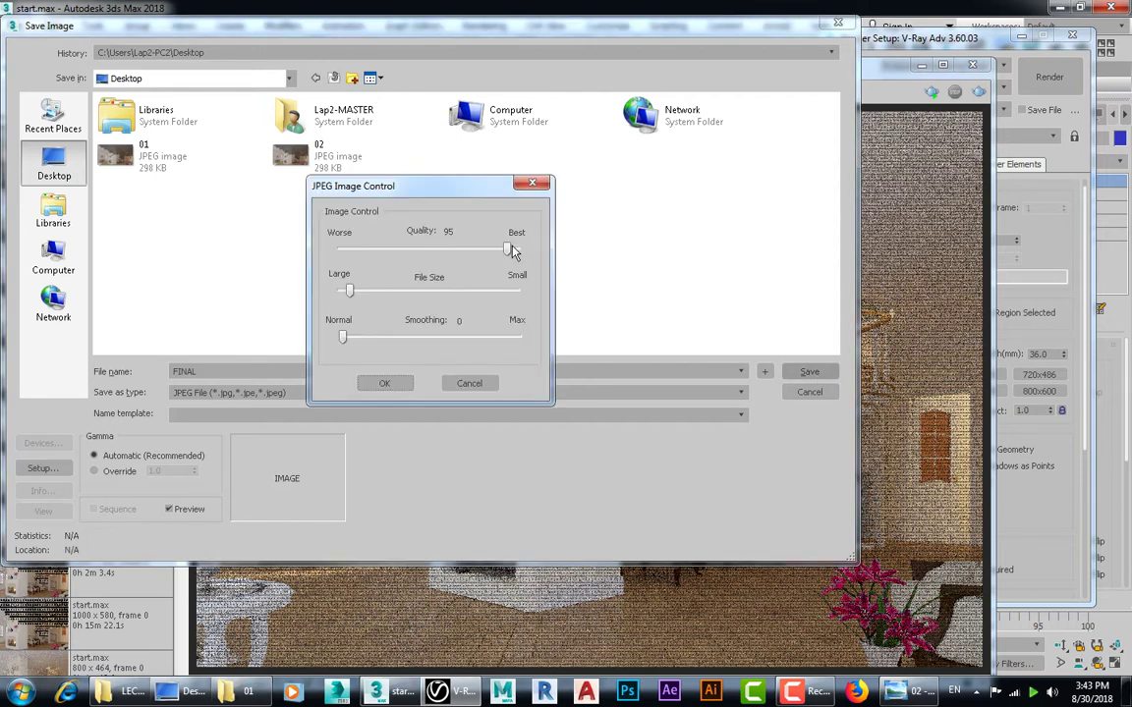
click(404, 383)
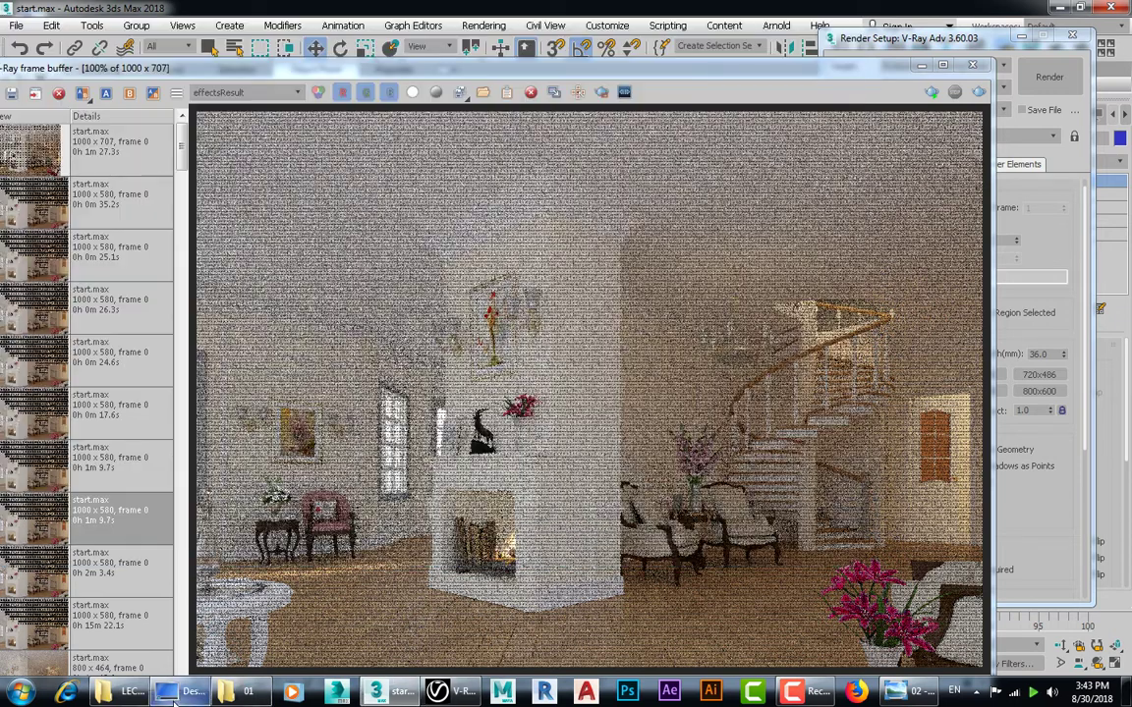
Refresh the Desktop folder so the new FINAL files appear.
click(174, 696)
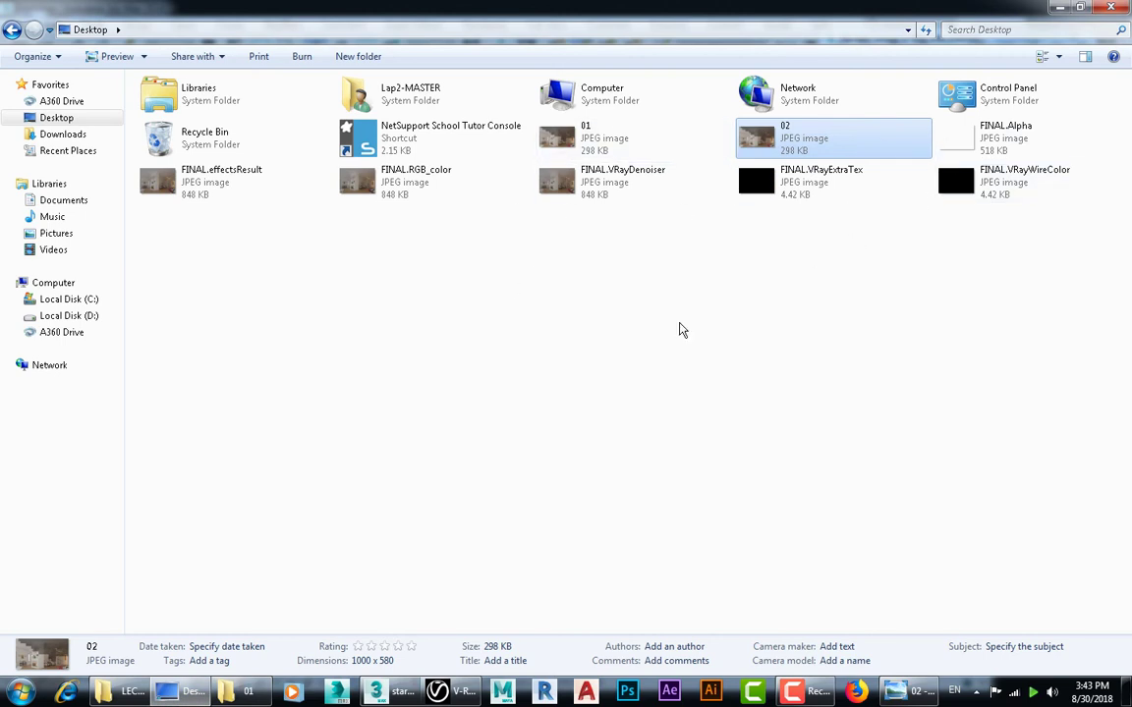
right_click(648, 366)
click(704, 430)
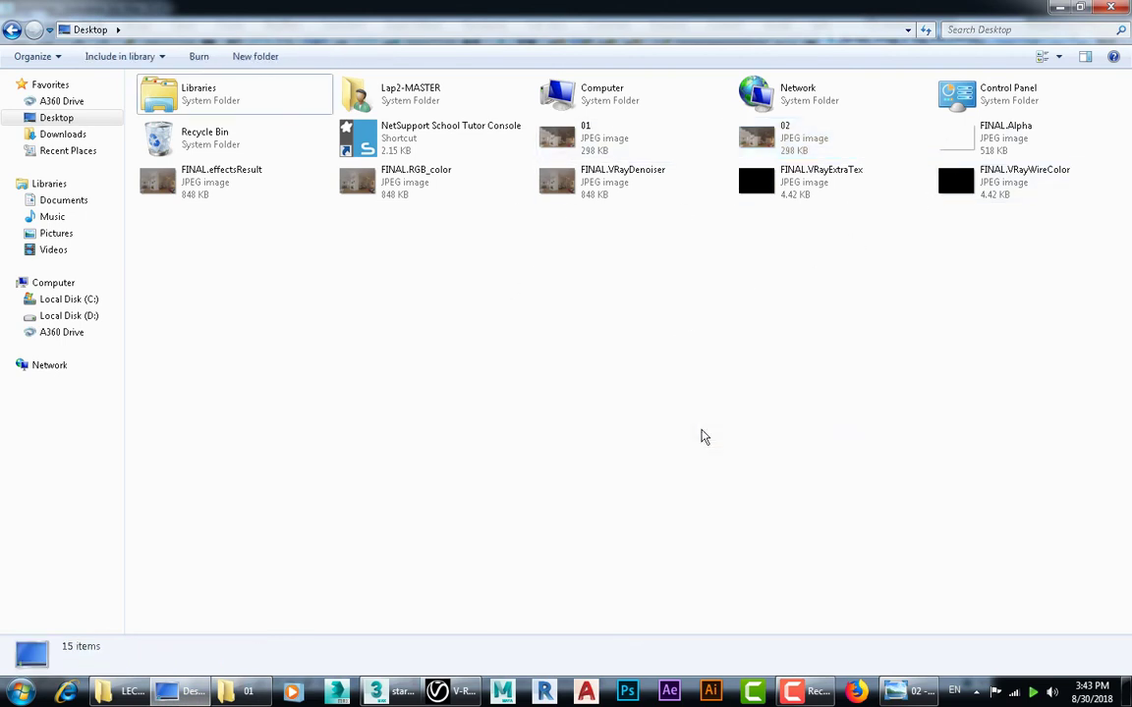
Minimize 3ds Max and browse from Computer to D: > course > Fnon Groop > LEC 27.
click(461, 692)
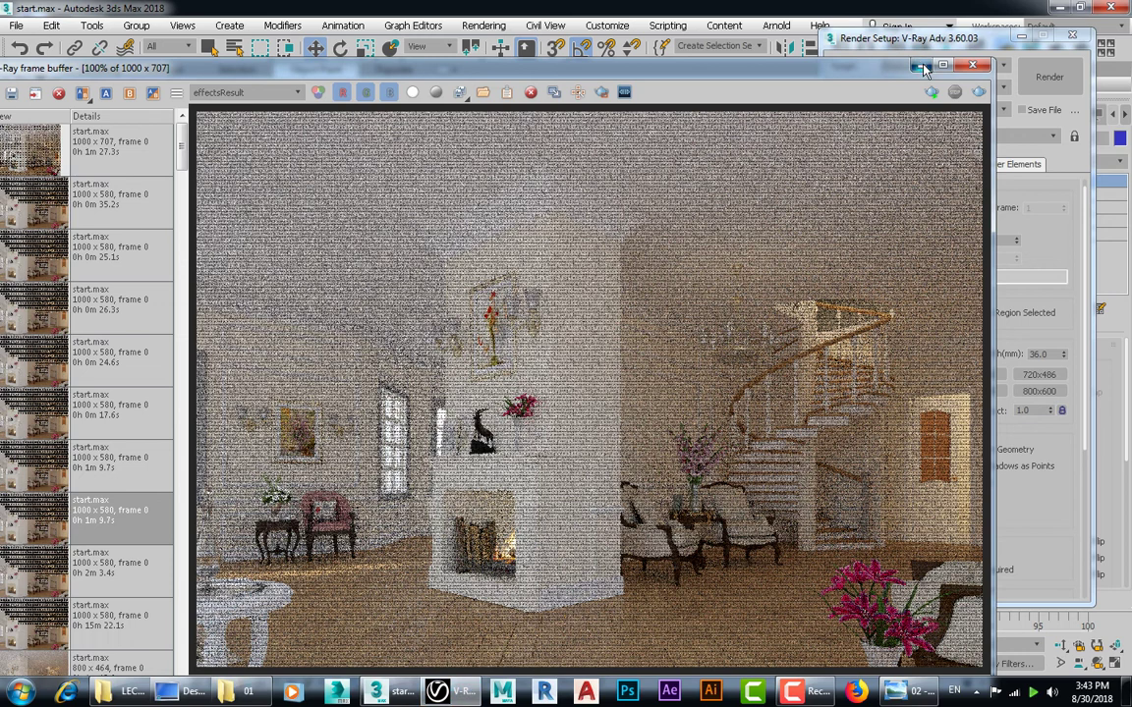
click(828, 62)
click(1022, 38)
click(1068, 8)
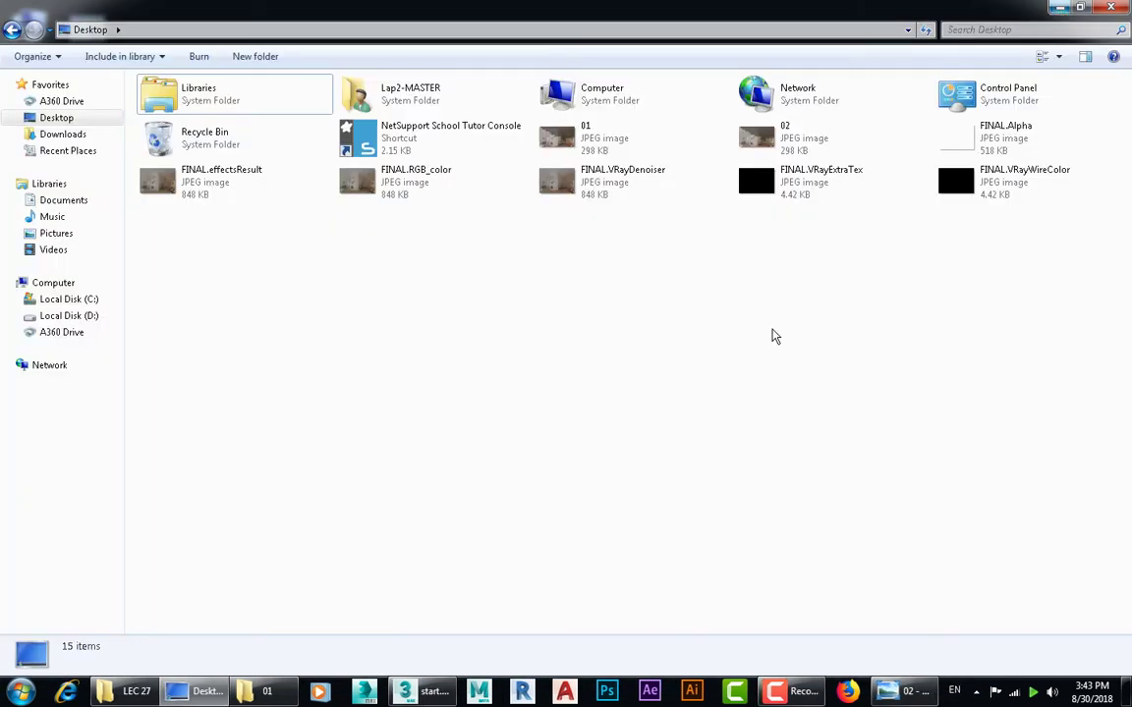
double_click(638, 95)
double_click(393, 118)
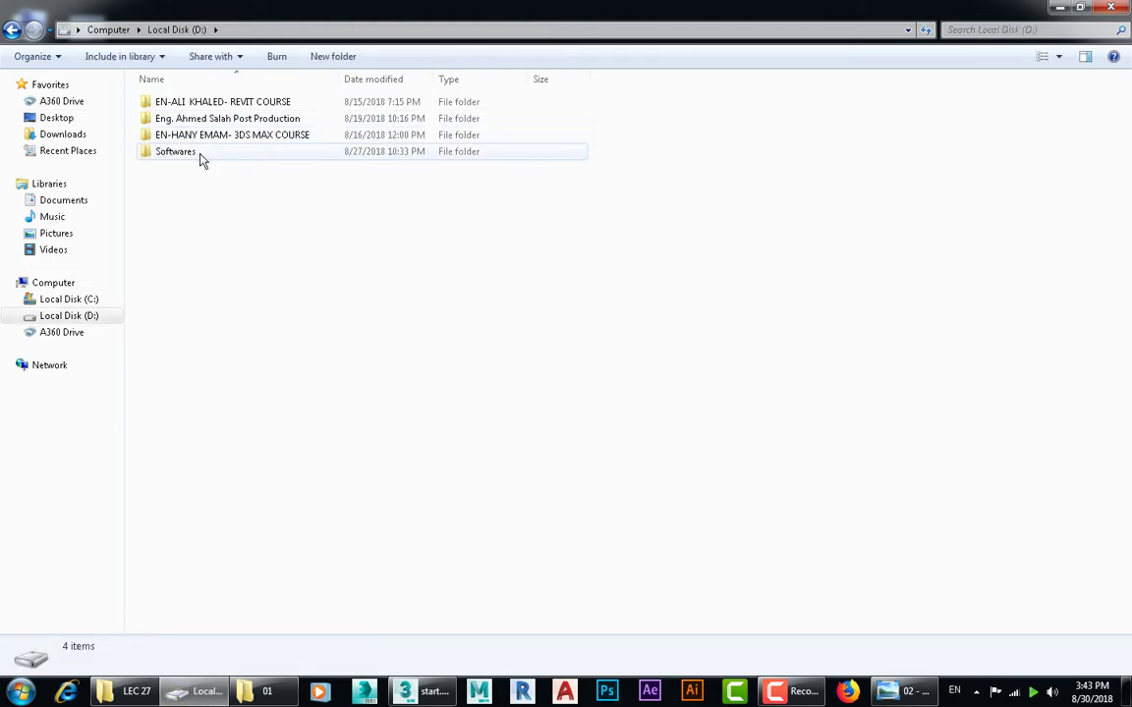
double_click(197, 132)
click(182, 102)
double_click(177, 101)
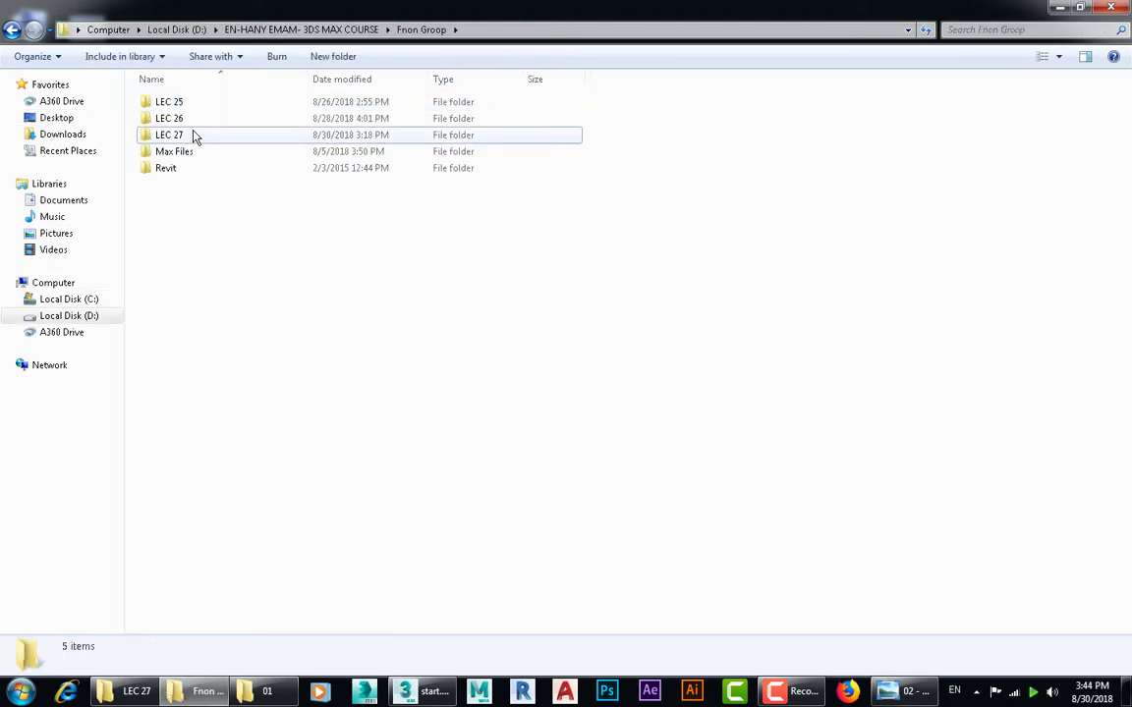
double_click(192, 135)
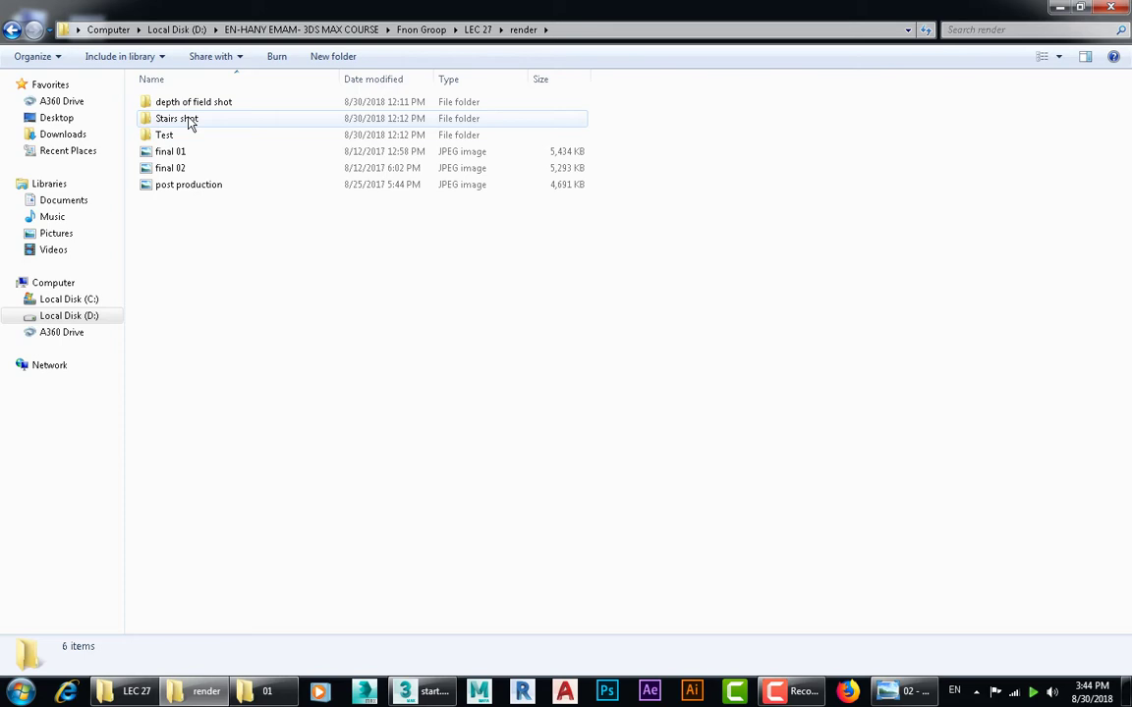
In LEC 27's render folder, check the depth of field shot, then open the Stairs shot folder.
key(BackSpace)
click(169, 100)
click(186, 119)
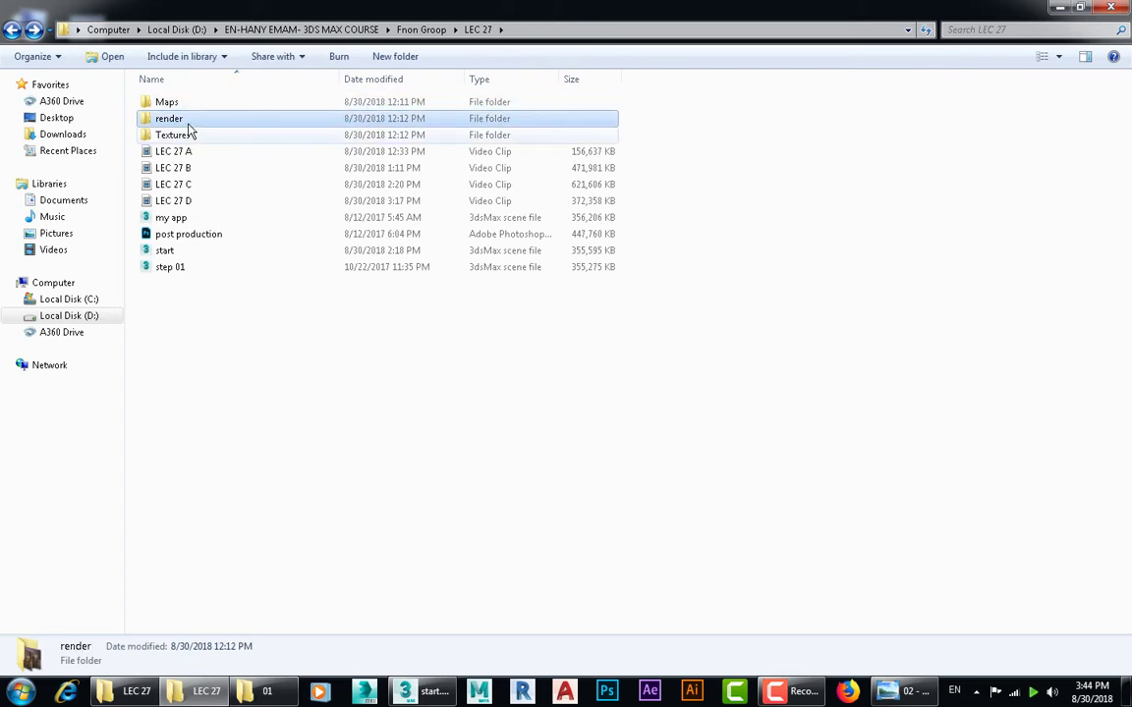
double_click(188, 120)
double_click(195, 102)
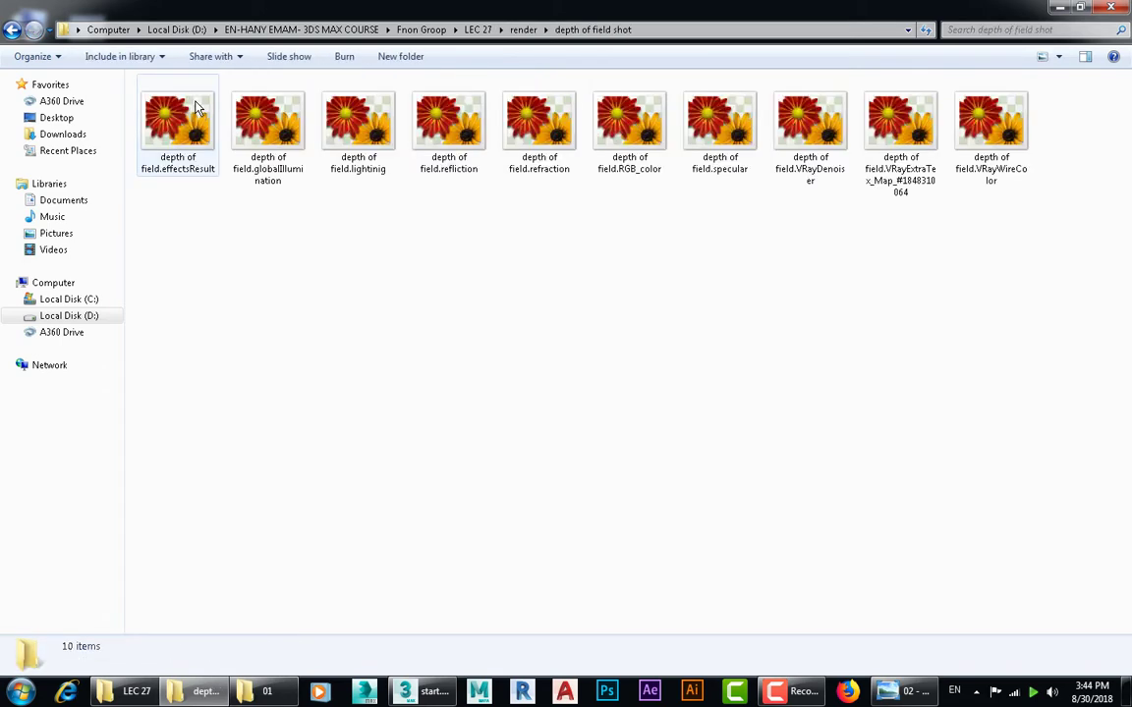
key(BackSpace)
click(194, 119)
double_click(193, 119)
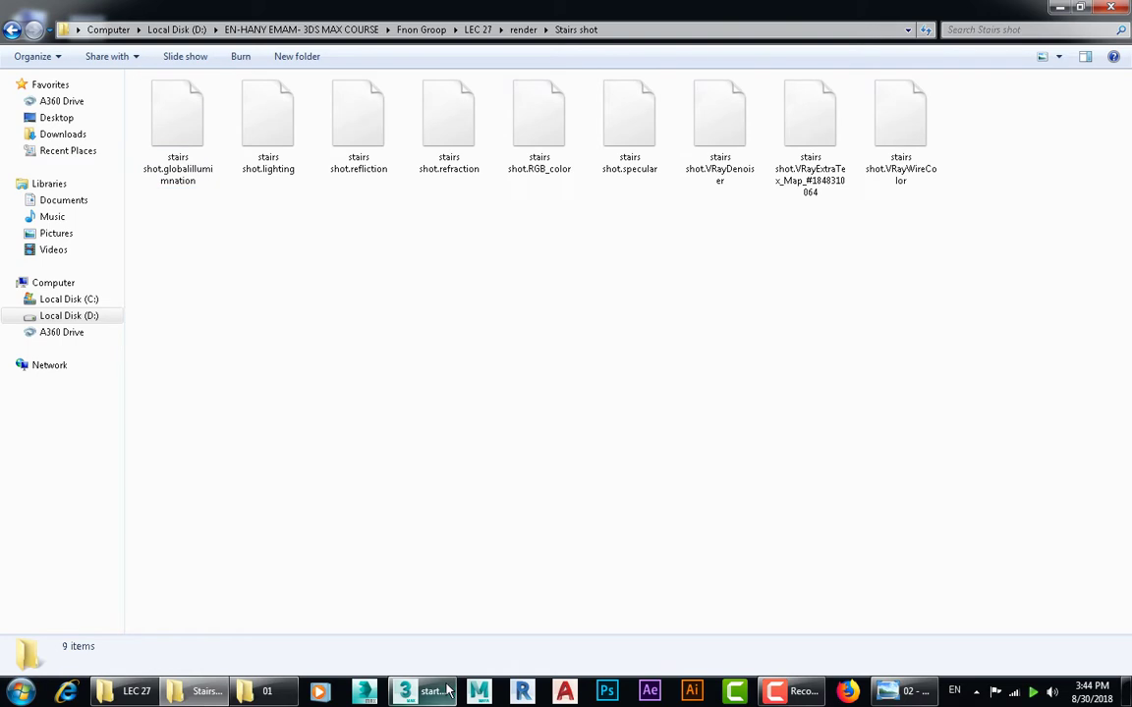
Close the 3ds Max windows and quit, saving the scene, then return to the 01 render elements folder.
click(422, 692)
click(1071, 37)
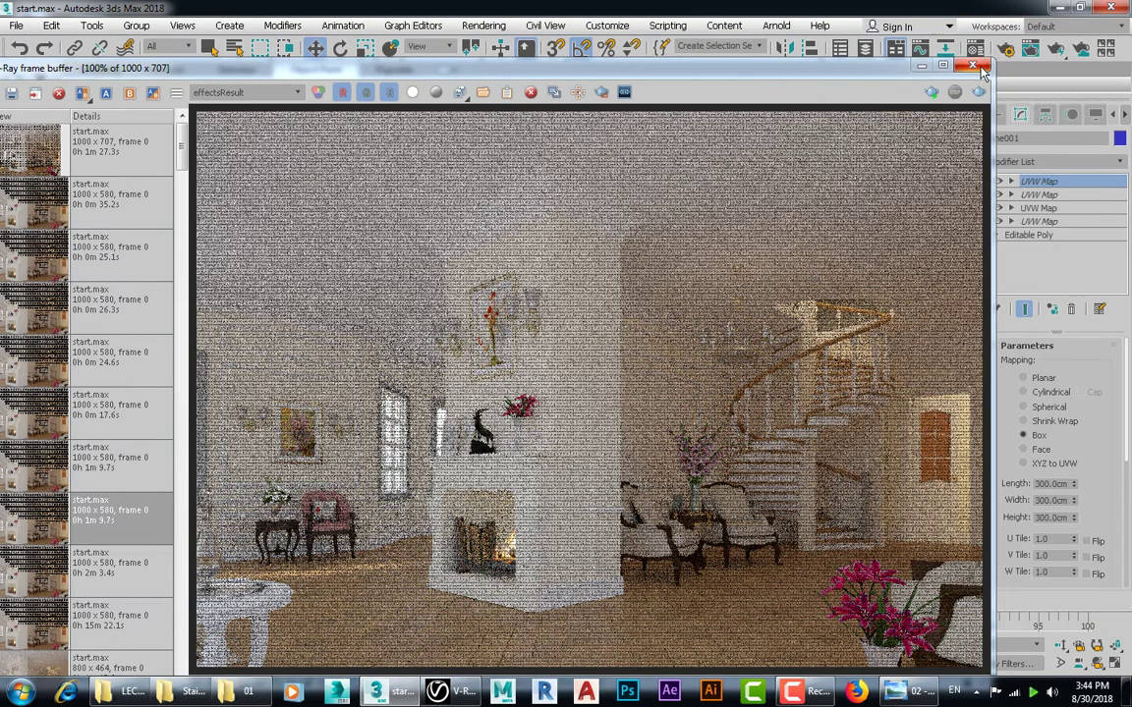
click(982, 68)
click(1102, 7)
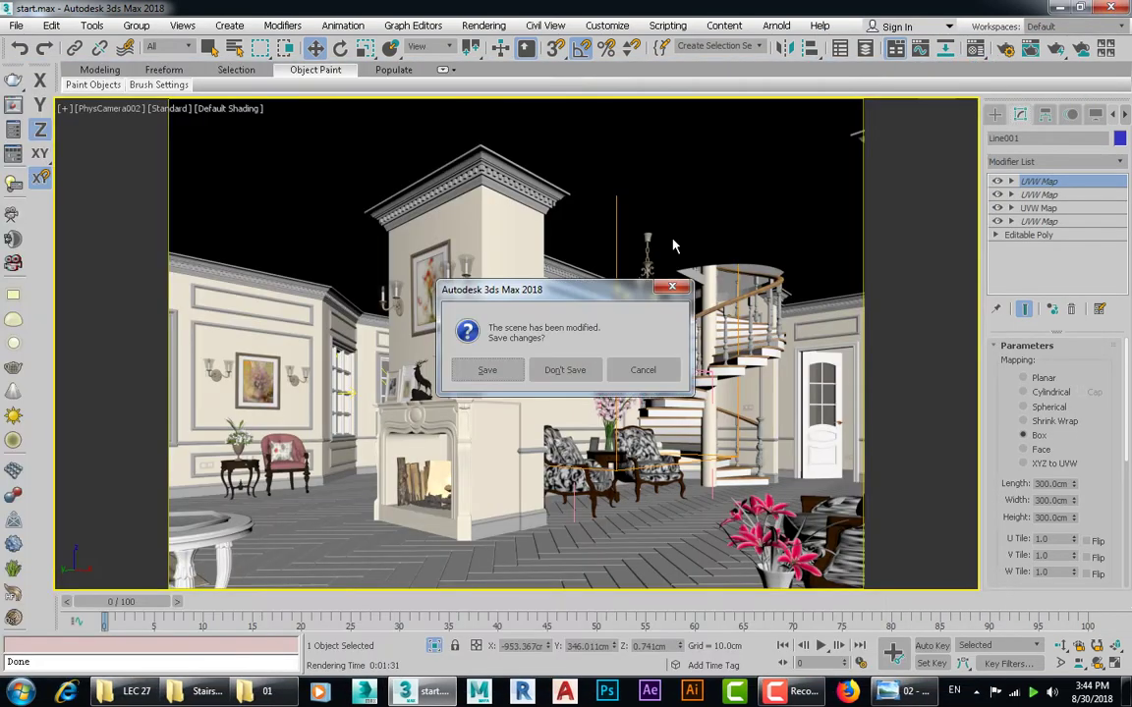
click(488, 370)
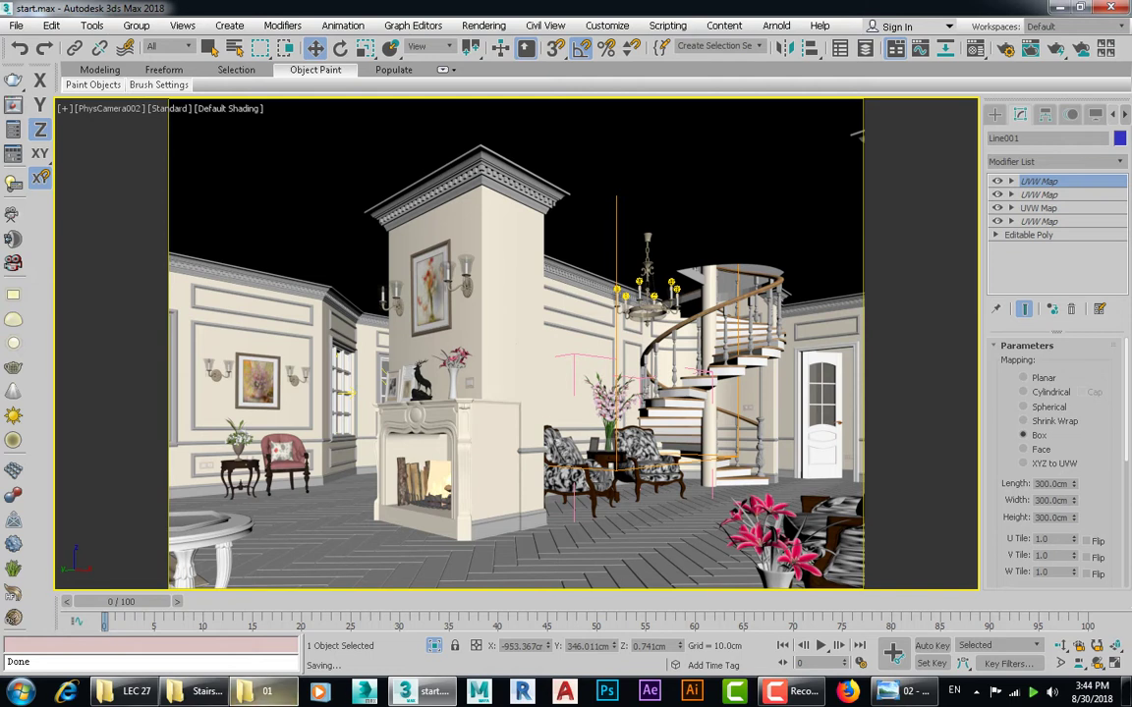
click(273, 693)
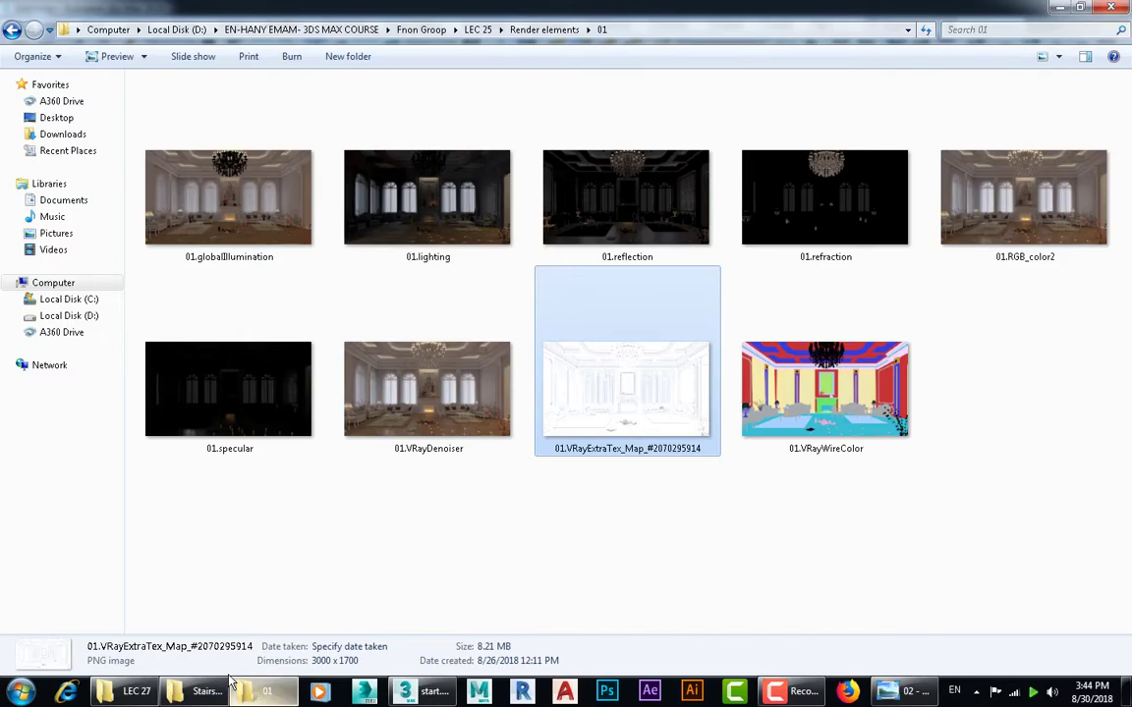
Look over the Desktop FINAL images: RGB_color, VRayDenoiser, VRayExtraTex, VRayWireColor and effectsResult.
click(59, 118)
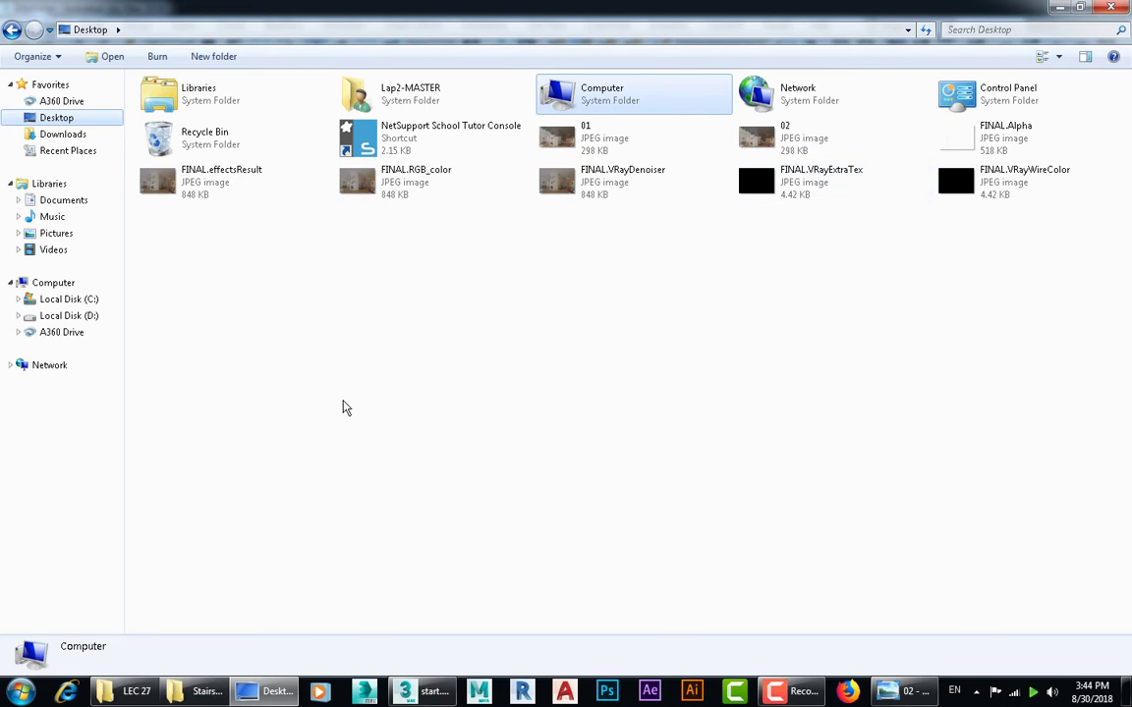
click(435, 187)
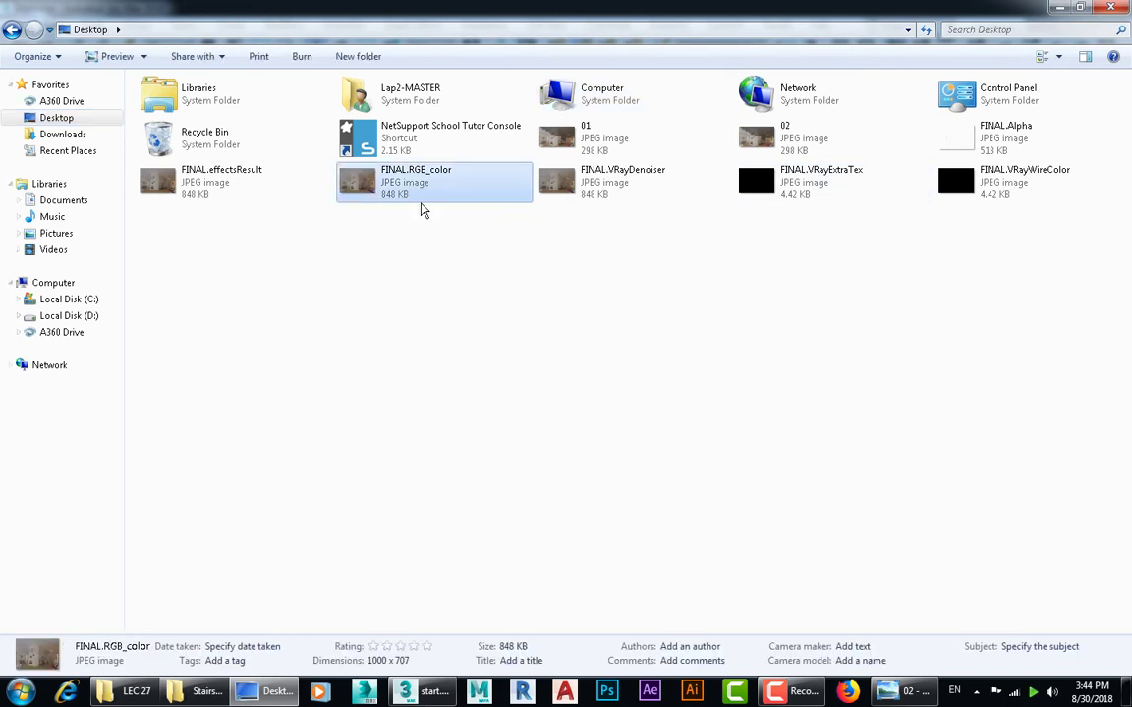
click(650, 181)
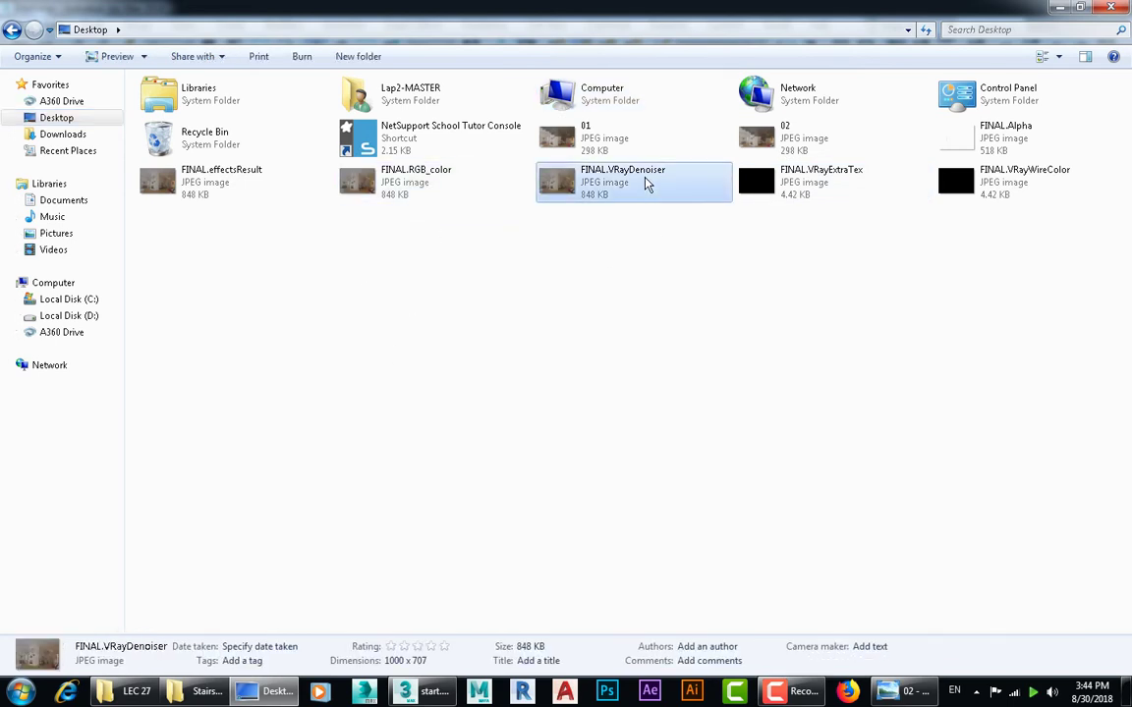
click(836, 181)
click(963, 183)
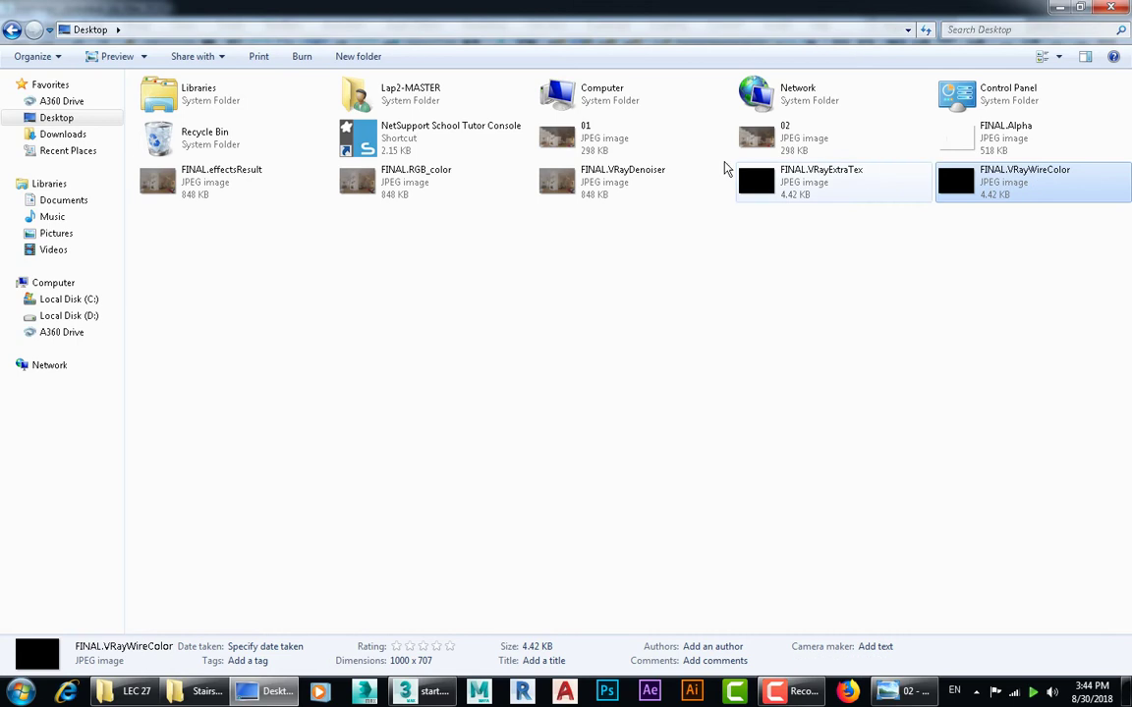
click(228, 197)
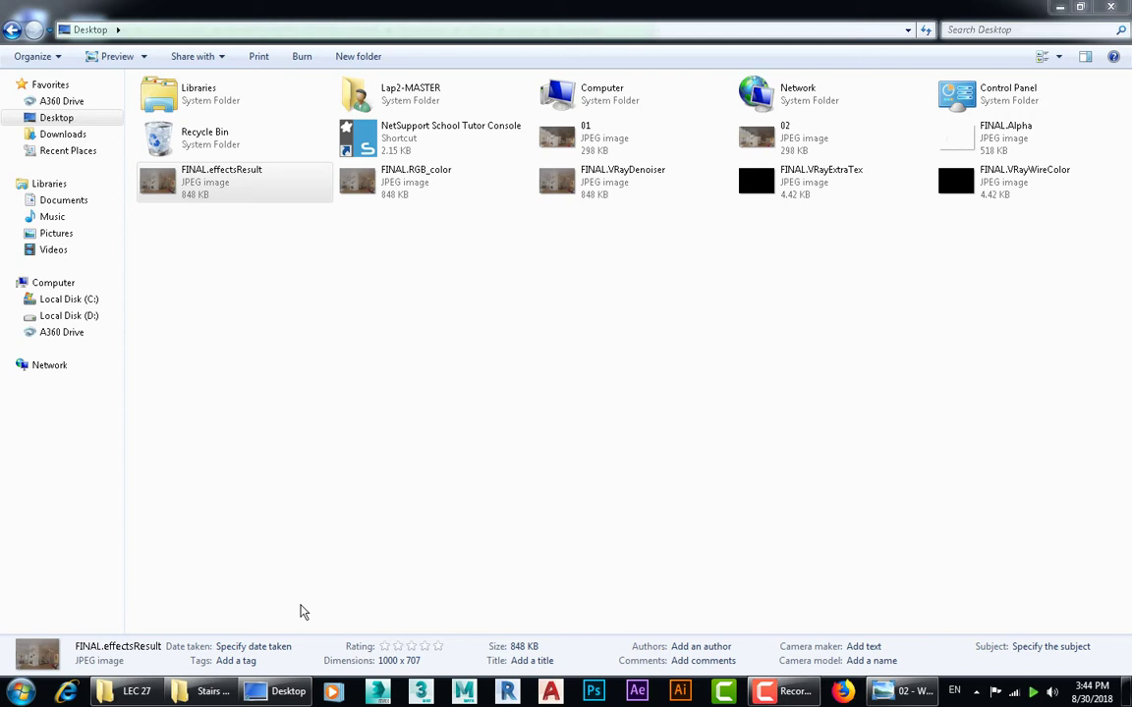
Switch to the Stairs shot render folder and select its VRayDenoiser image.
click(208, 694)
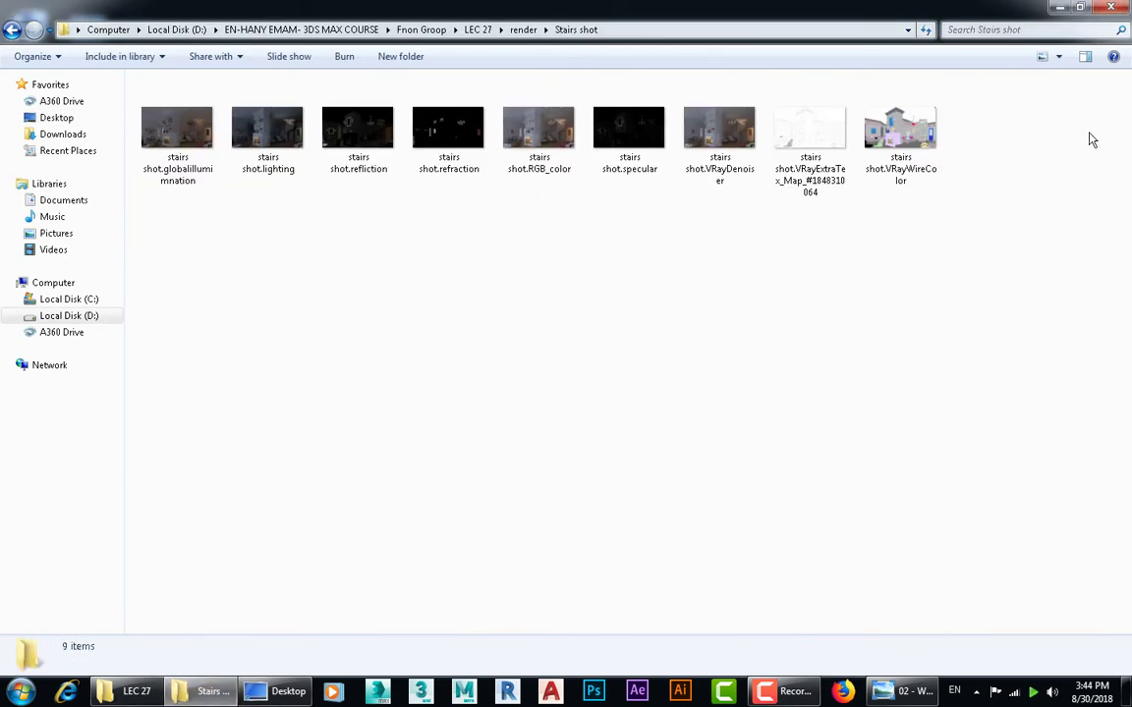
ctrl+scroll(324, 197, up, 1)
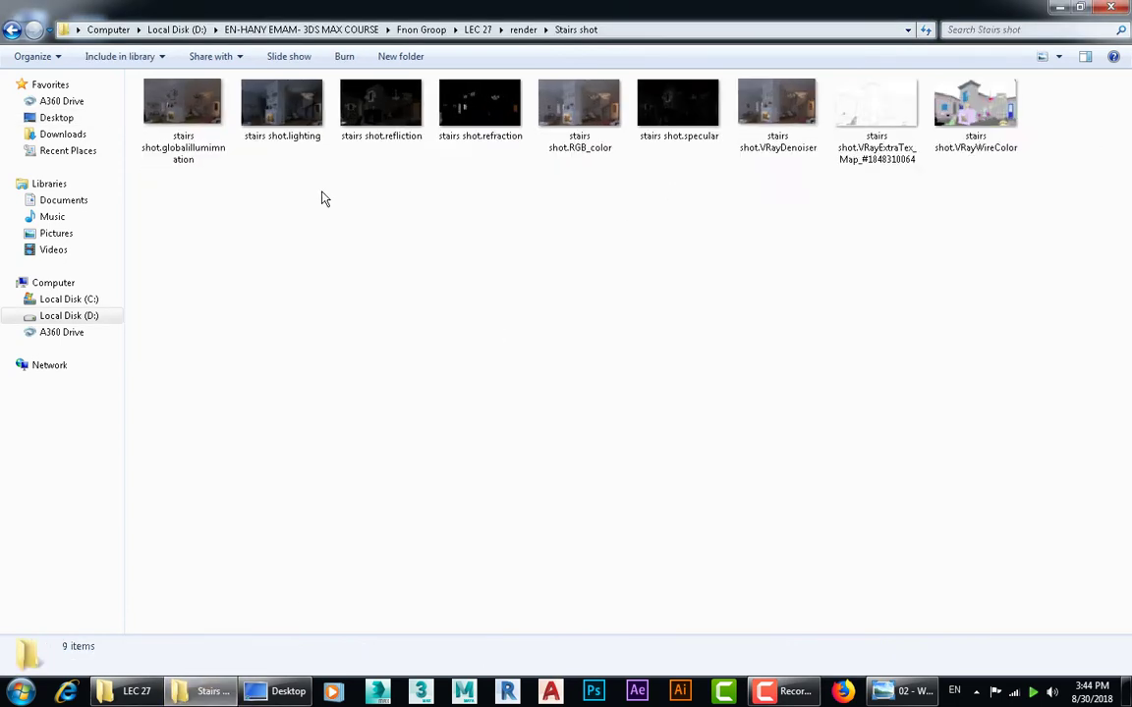
ctrl+scroll(325, 197, up, 1)
ctrl+scroll(322, 199, up, 1)
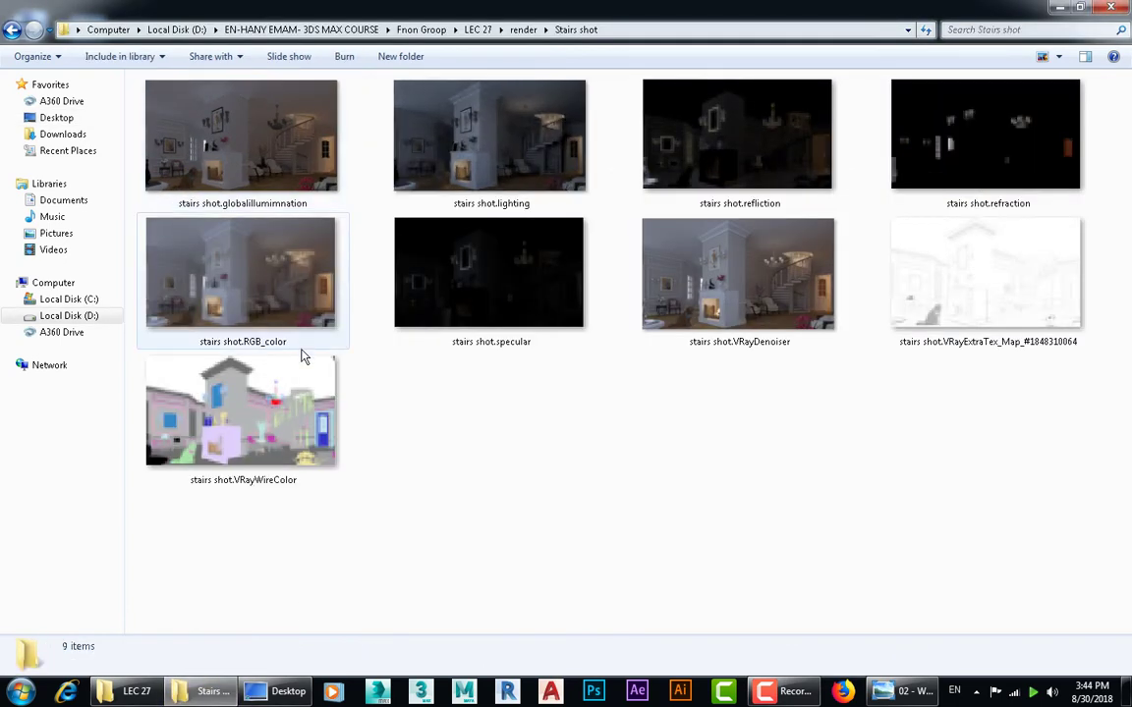
click(731, 297)
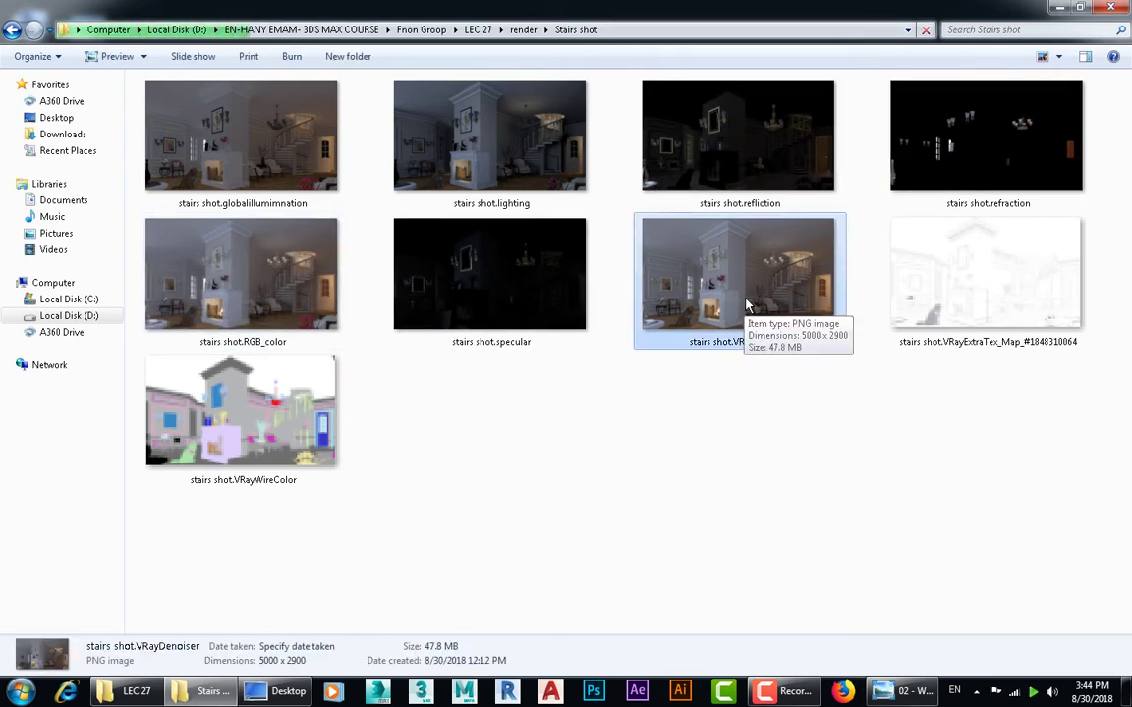
Open the VRayDenoiser image with Adobe Photoshop CC 2018 via Choose default program.
right_click(747, 306)
mouse_move(794, 432)
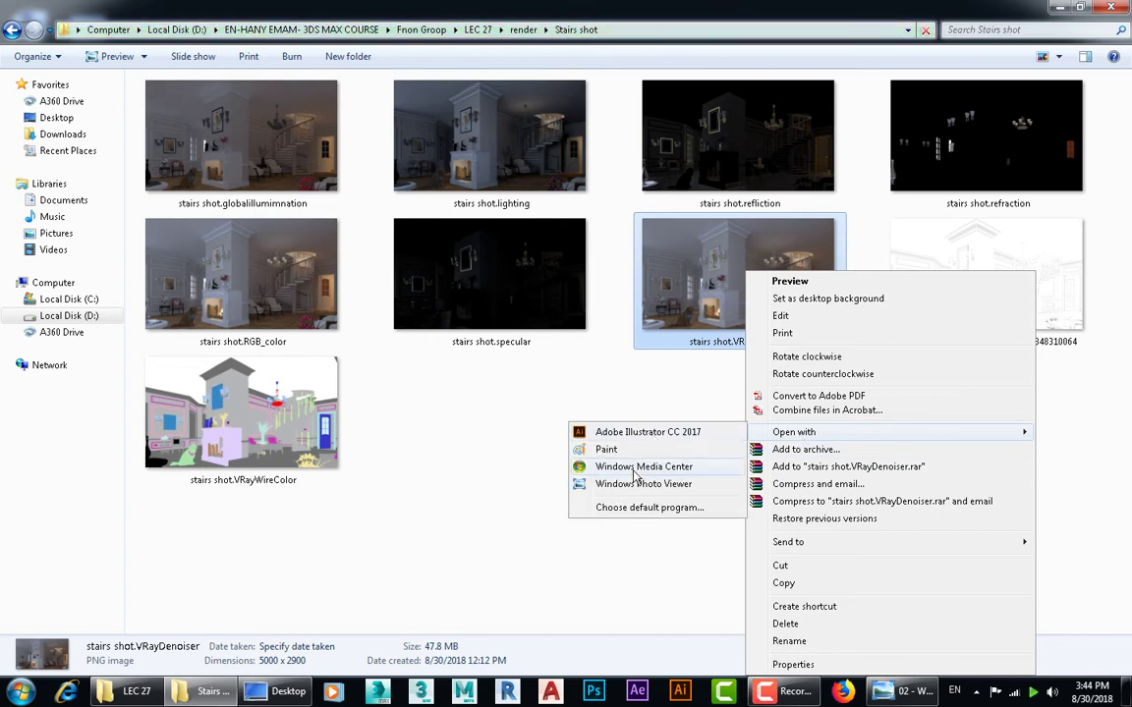
click(636, 509)
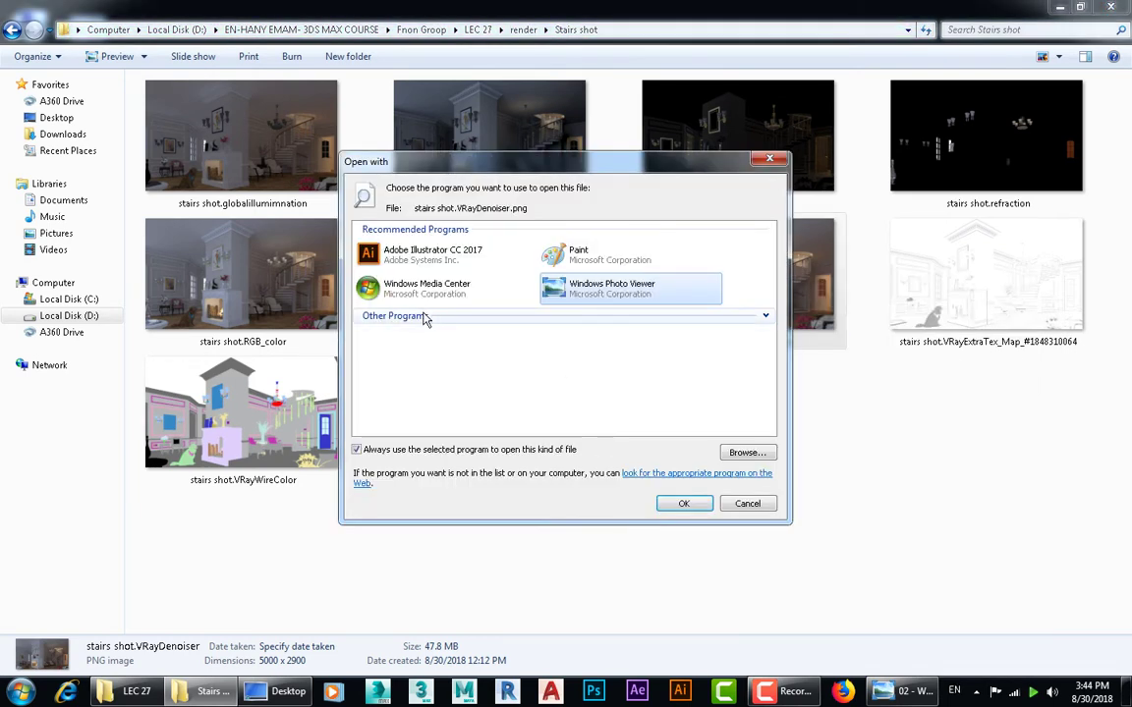
click(432, 349)
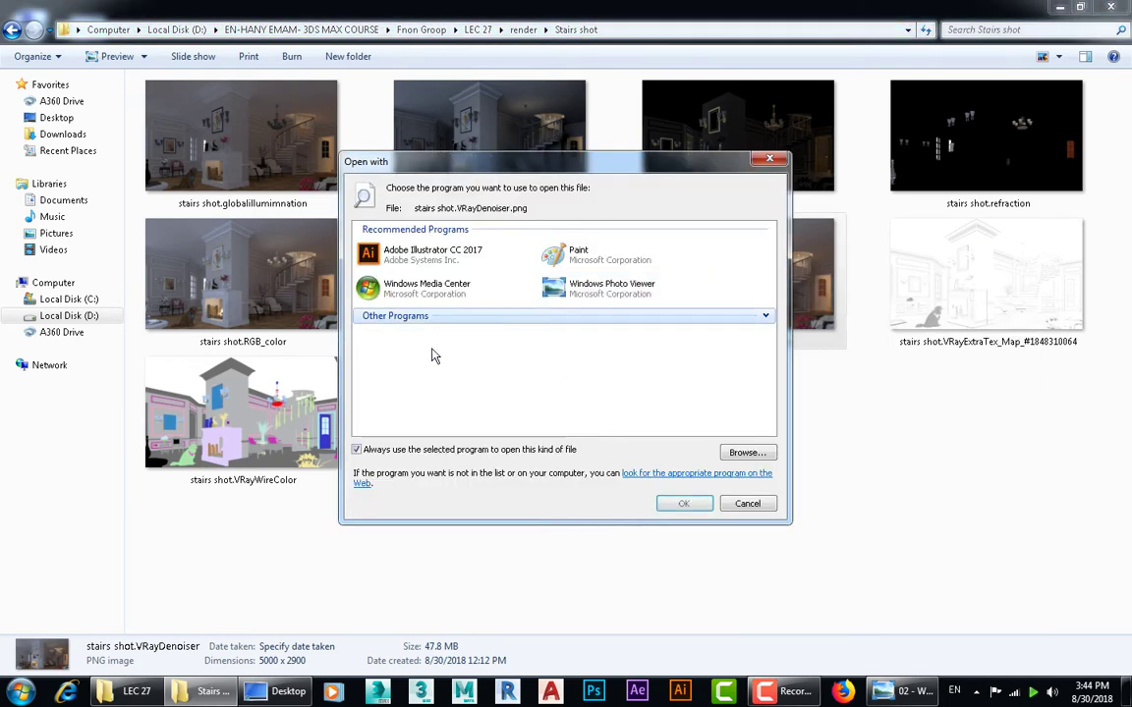
click(764, 315)
click(611, 356)
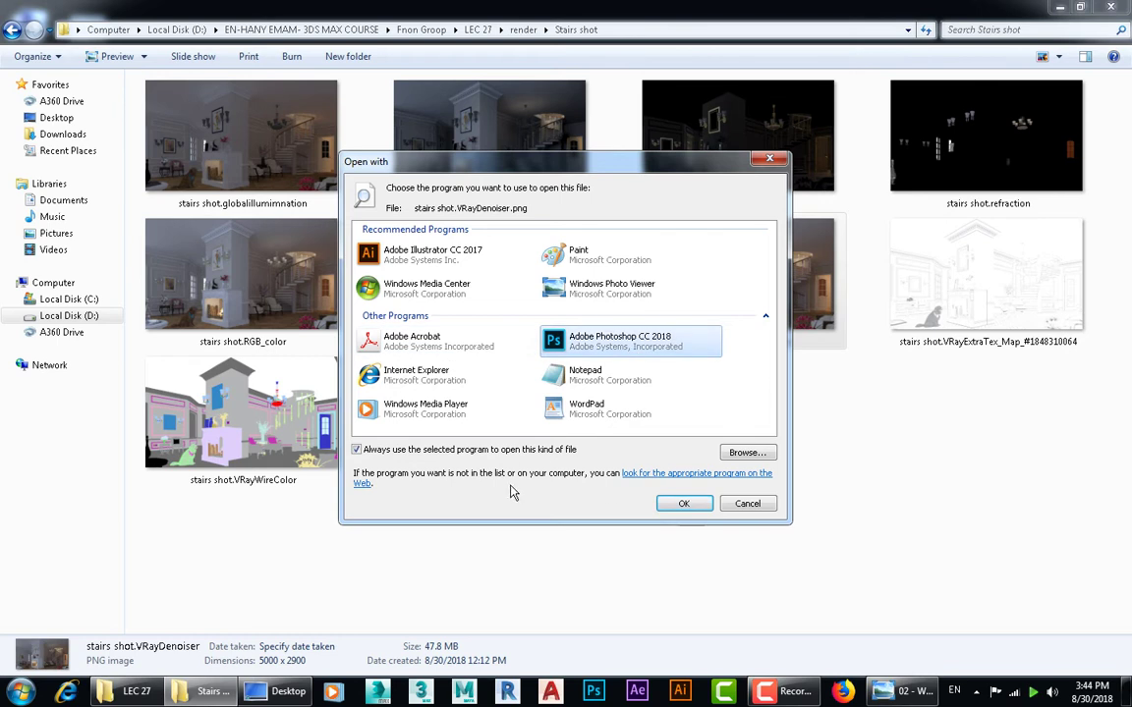
click(683, 503)
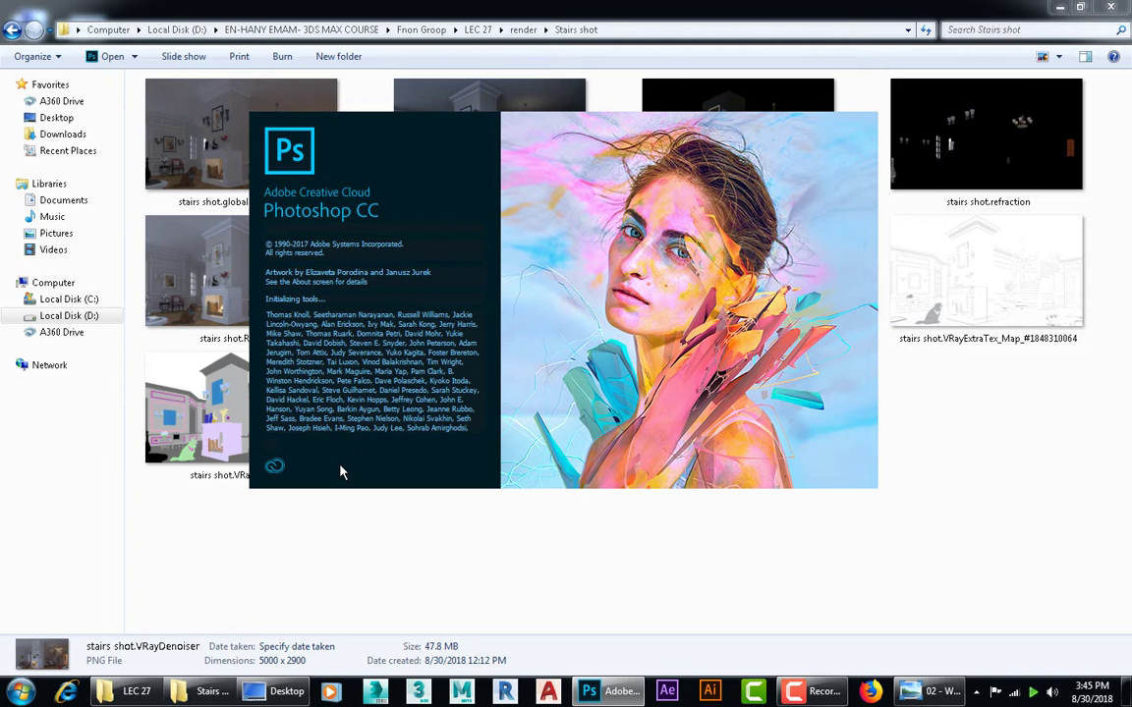
click(193, 131)
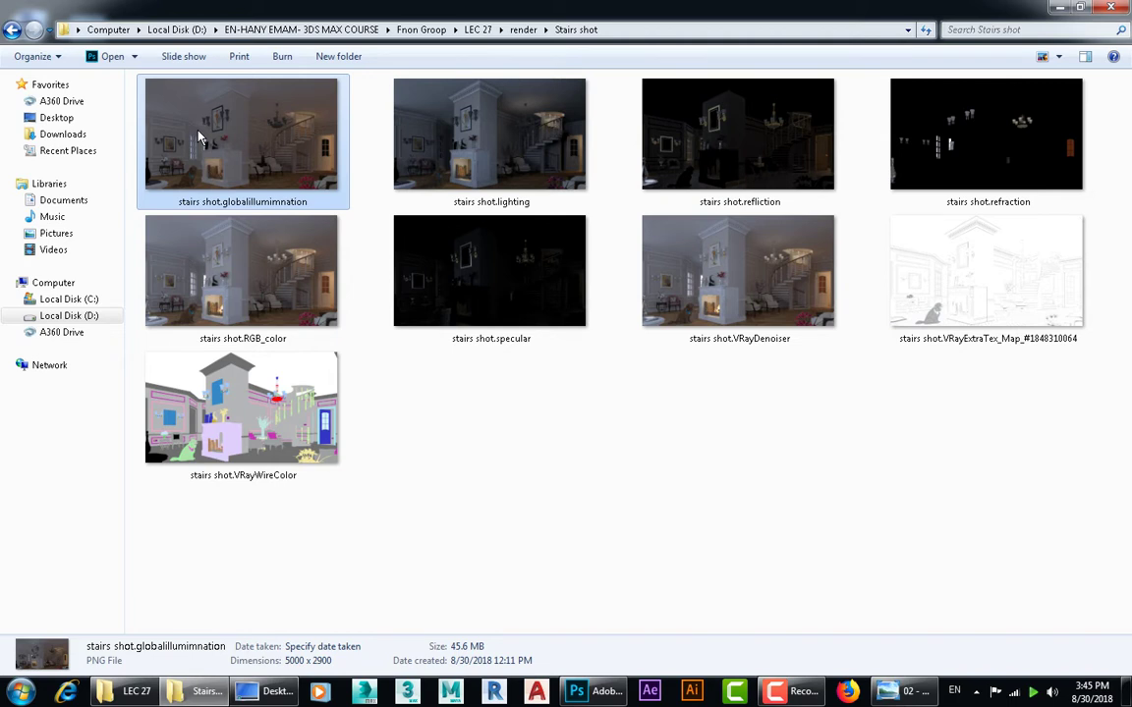
Switch to Photoshop and close the single denoiser image.
click(607, 693)
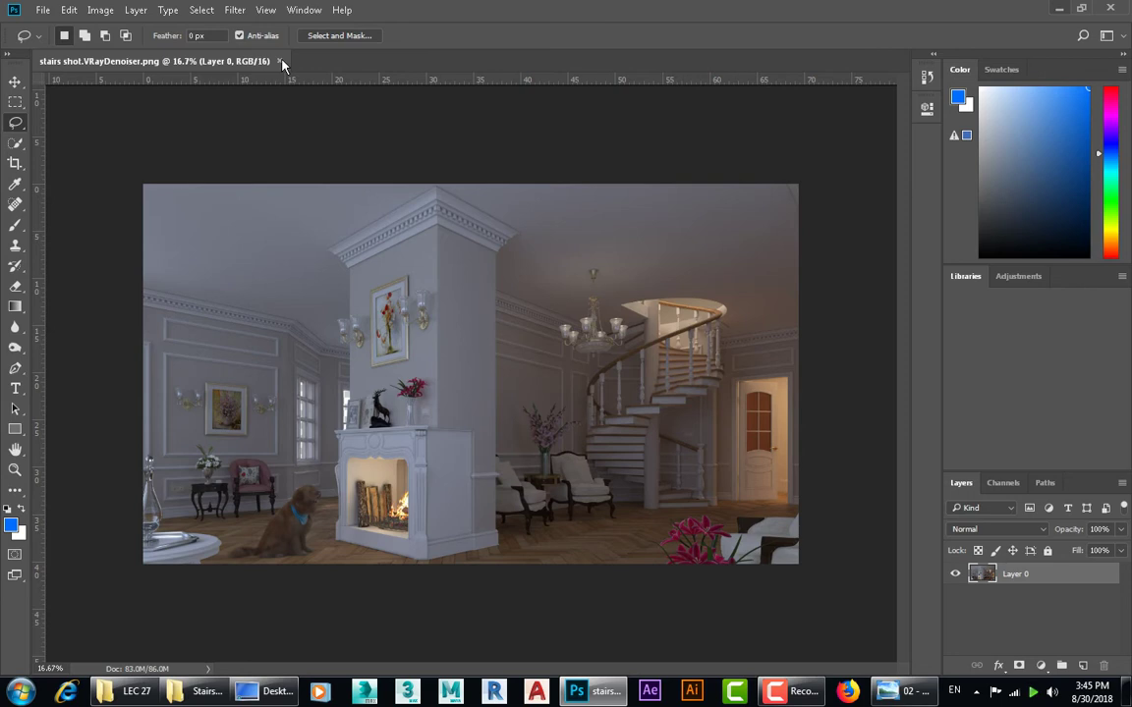
click(281, 62)
click(43, 11)
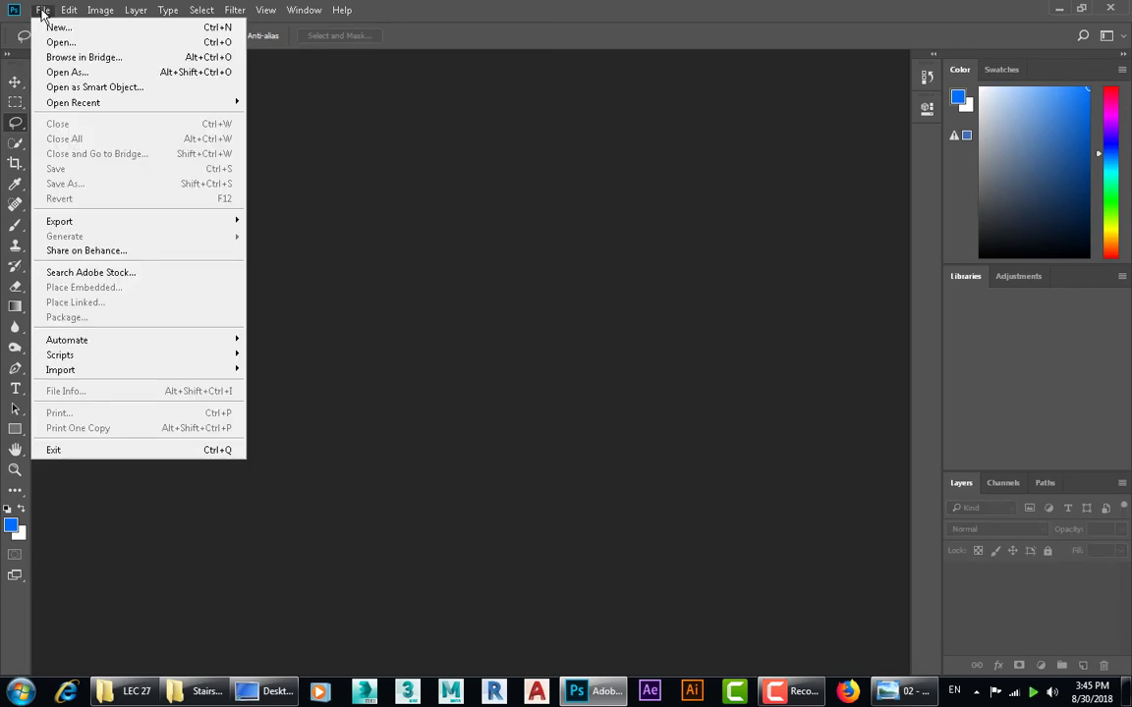
mouse_move(60, 355)
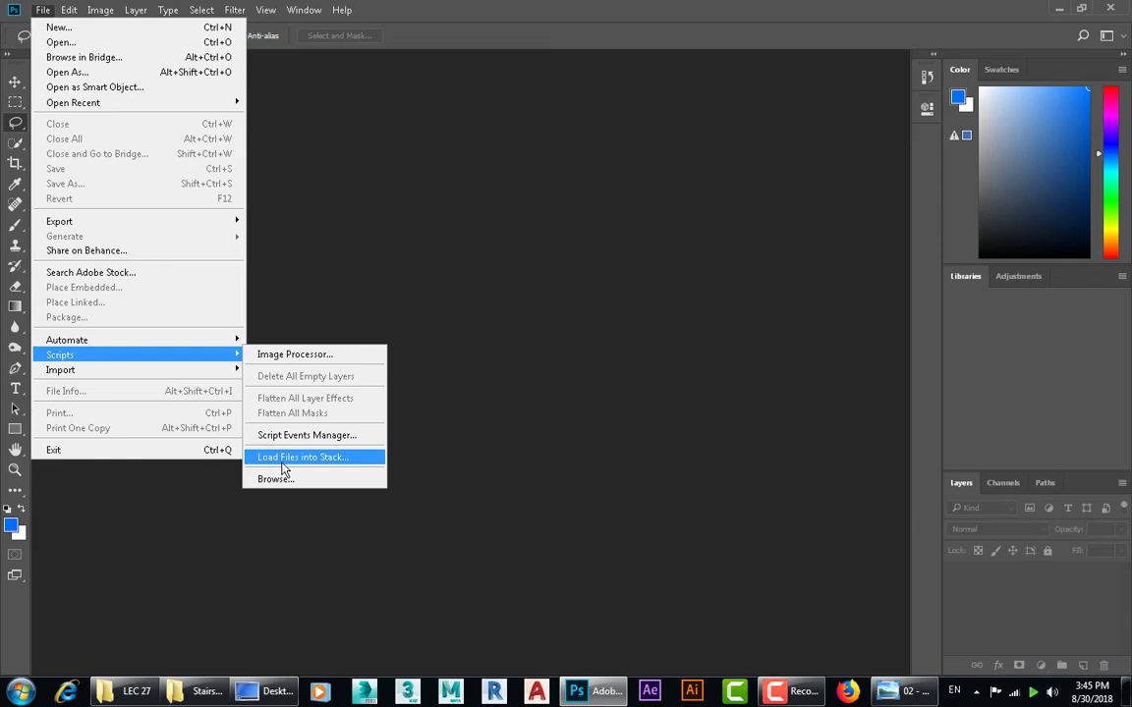
In Load Files into Stack, browse to D: > 3DS MAX course > Fnon Groop > LEC 27 > render > Stairs shot.
click(321, 458)
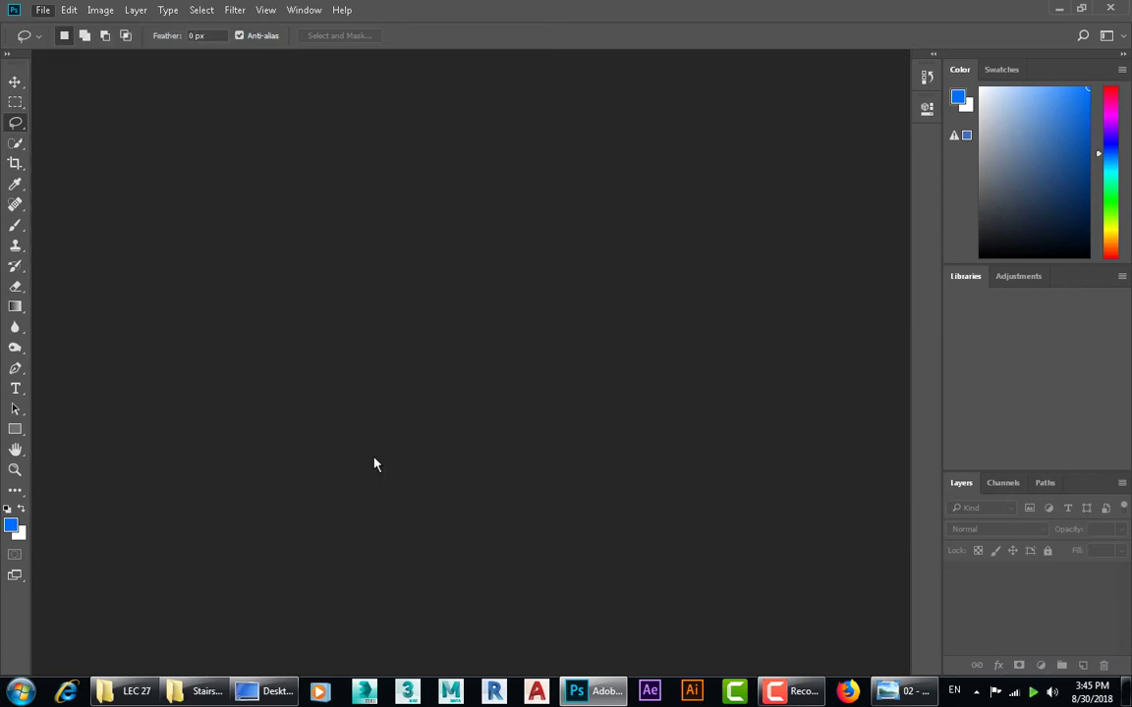
click(627, 293)
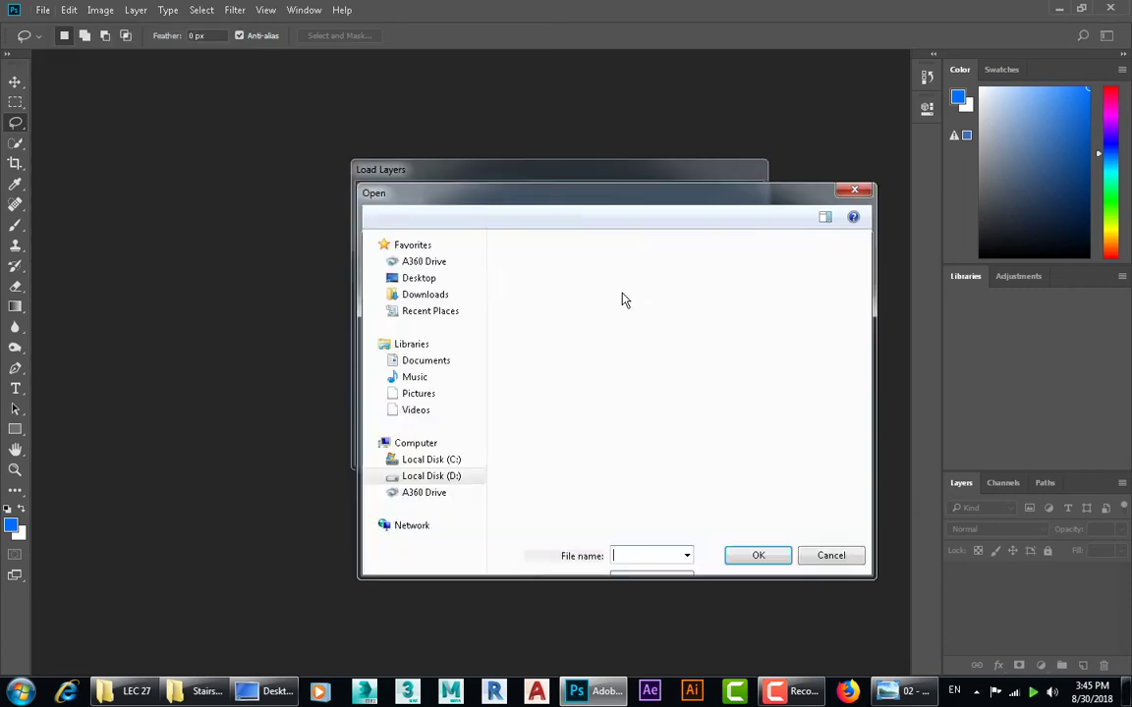
click(519, 217)
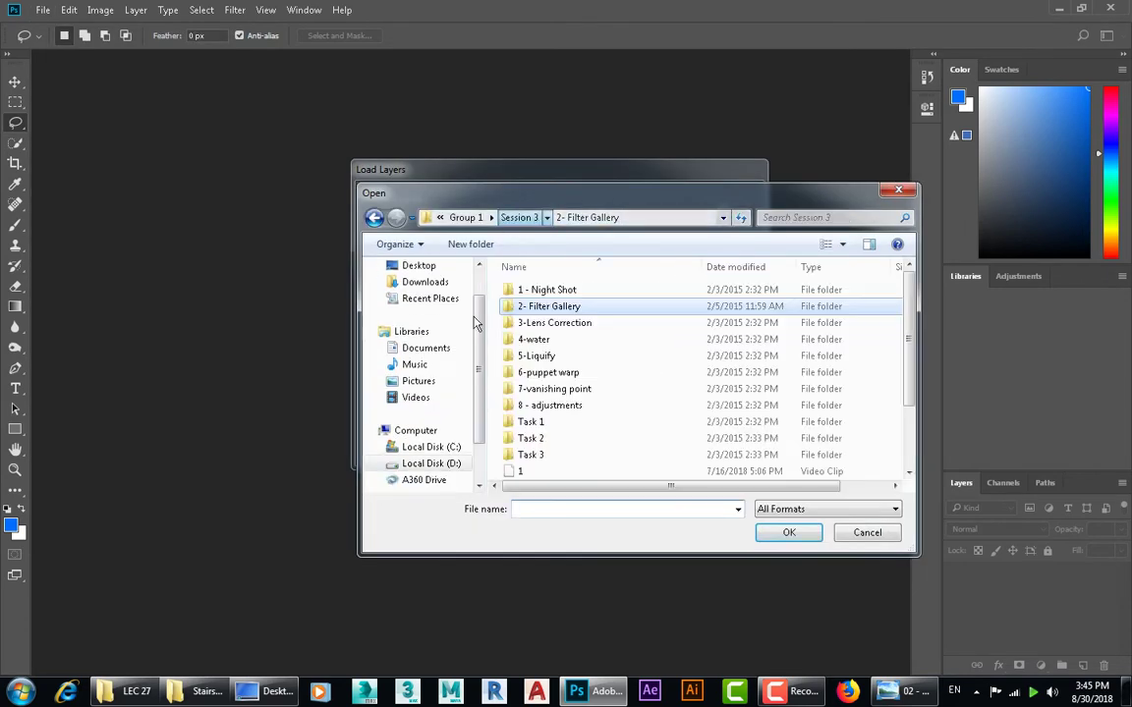
click(430, 462)
double_click(621, 323)
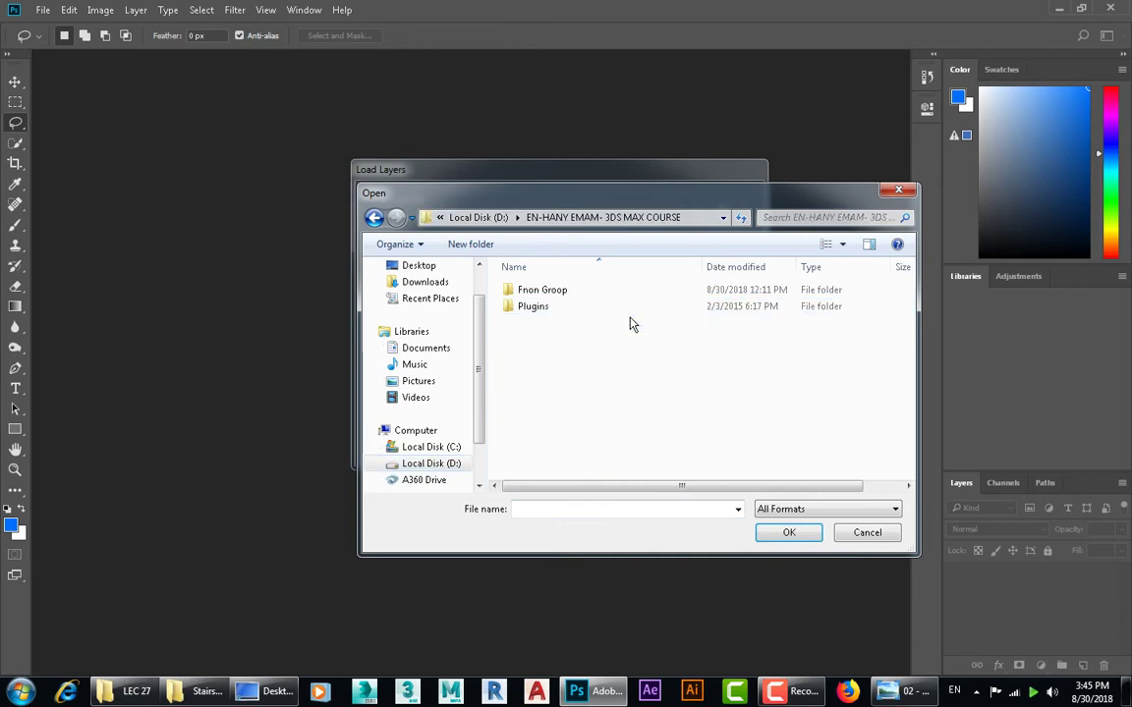
double_click(558, 292)
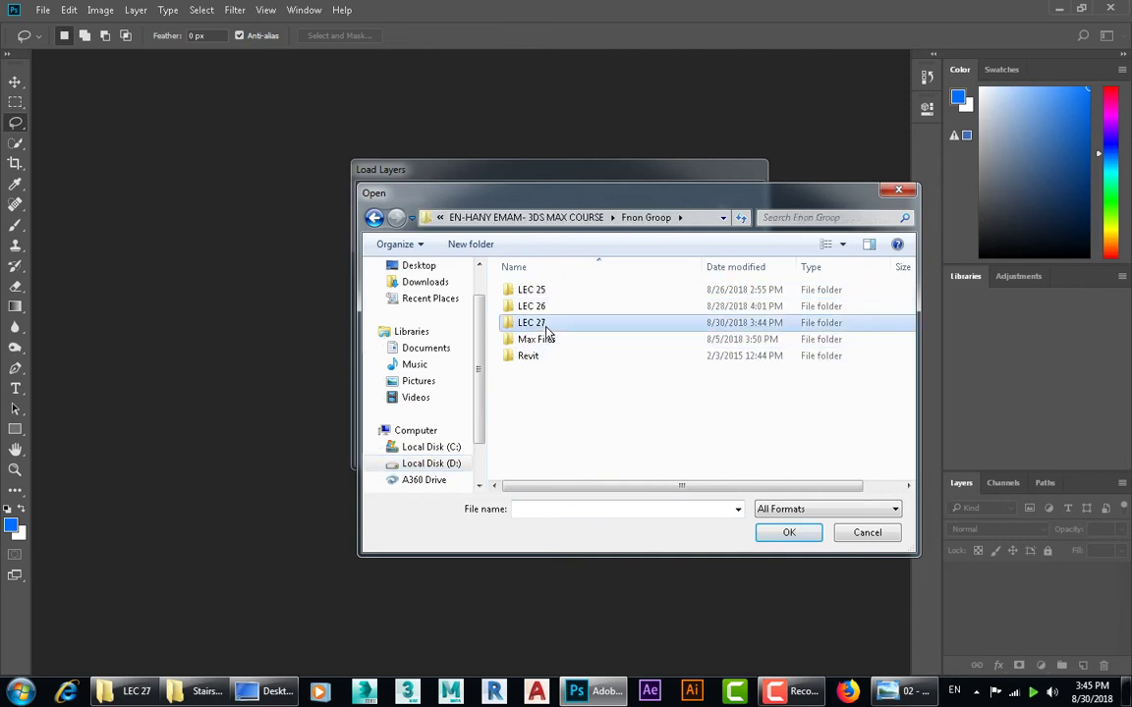
double_click(535, 323)
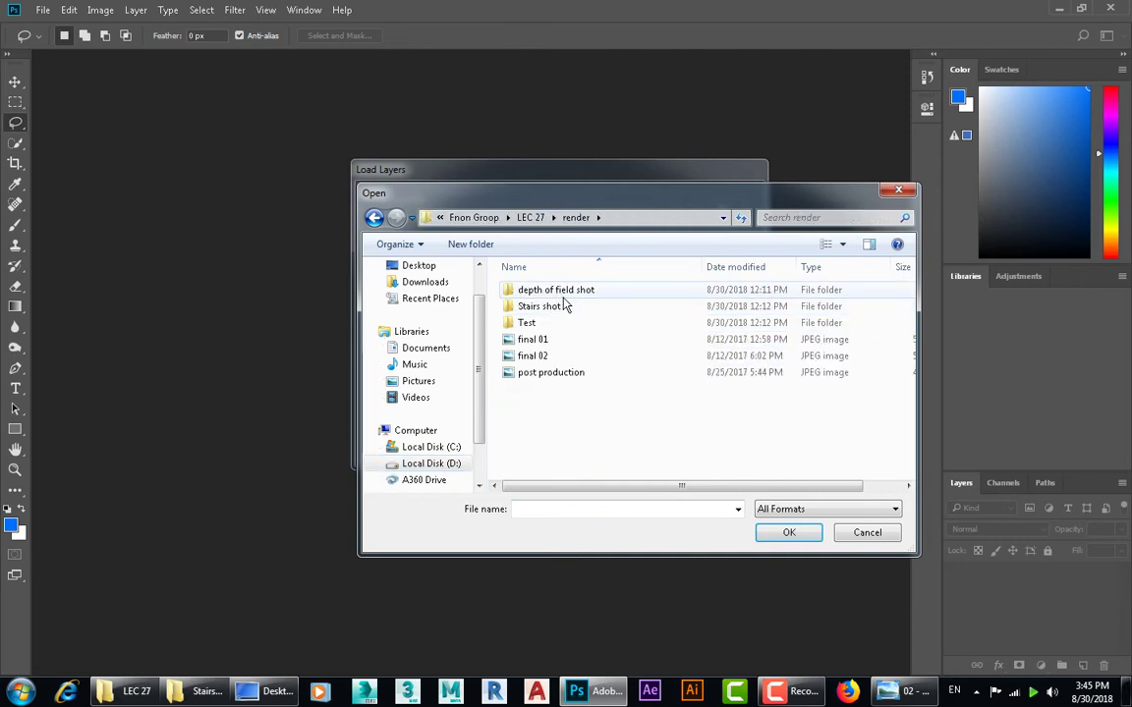
click(562, 309)
double_click(565, 312)
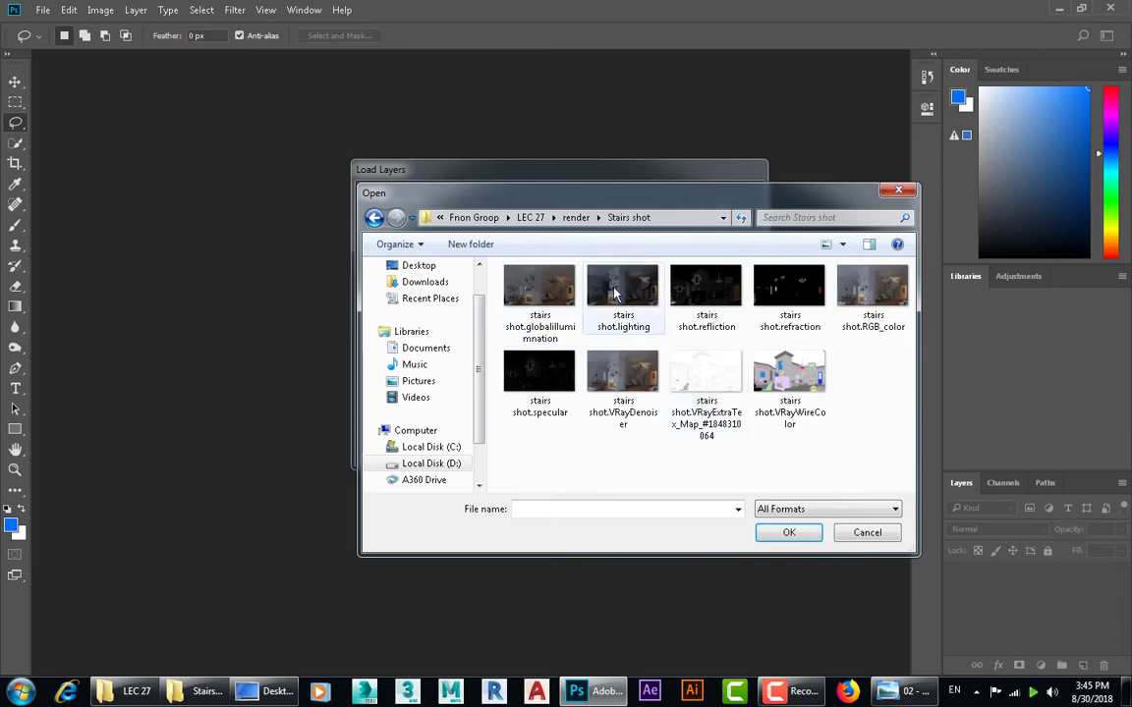
Select all nine Stairs shot passes and load them as stacked layers.
click(539, 290)
shift+click(789, 376)
click(790, 535)
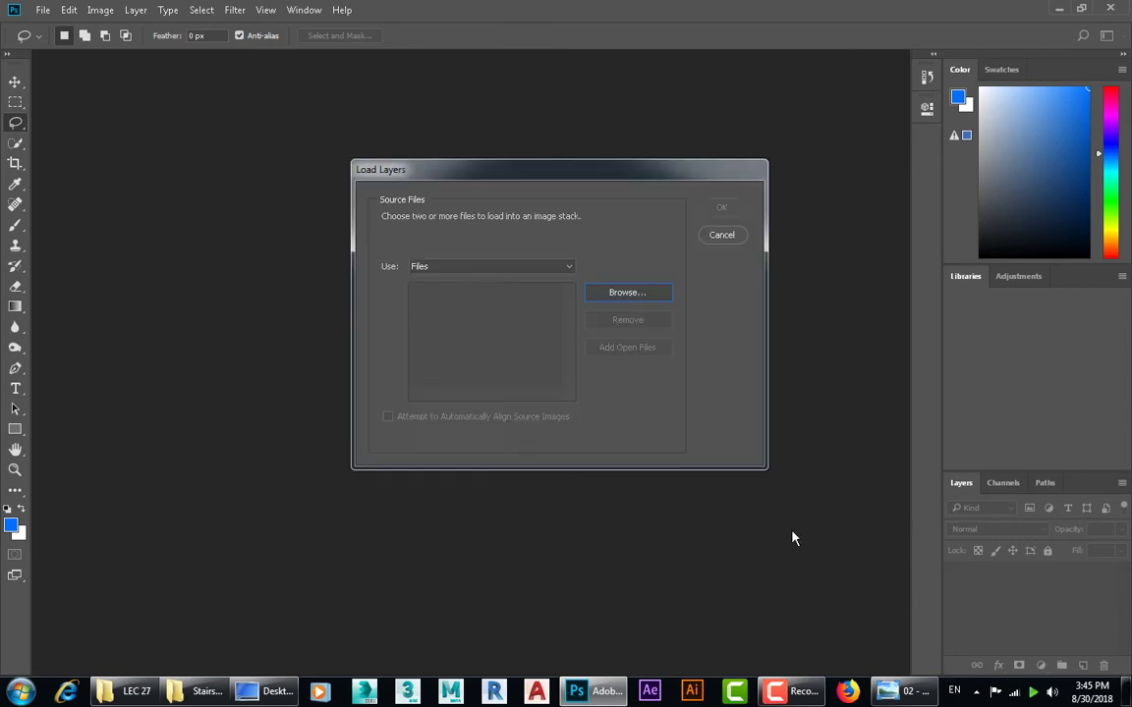
click(727, 211)
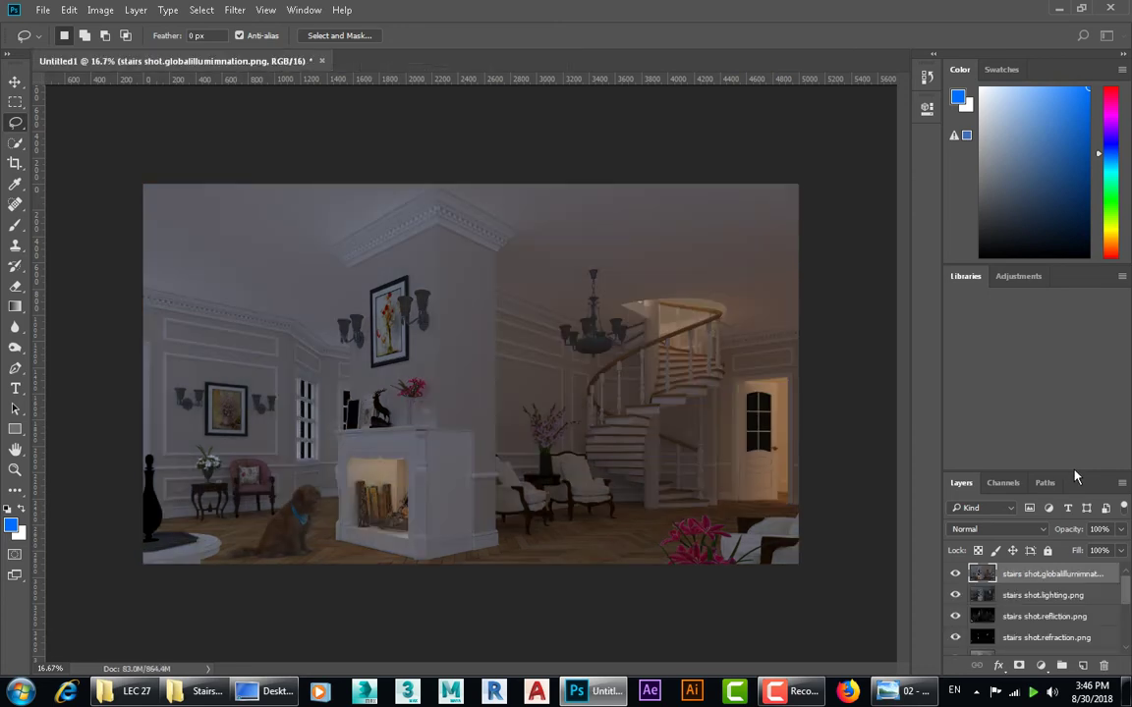
Hide every pass except VRayDenoiser and zoom in around the fireplace.
drag(1074, 471, 1078, 234)
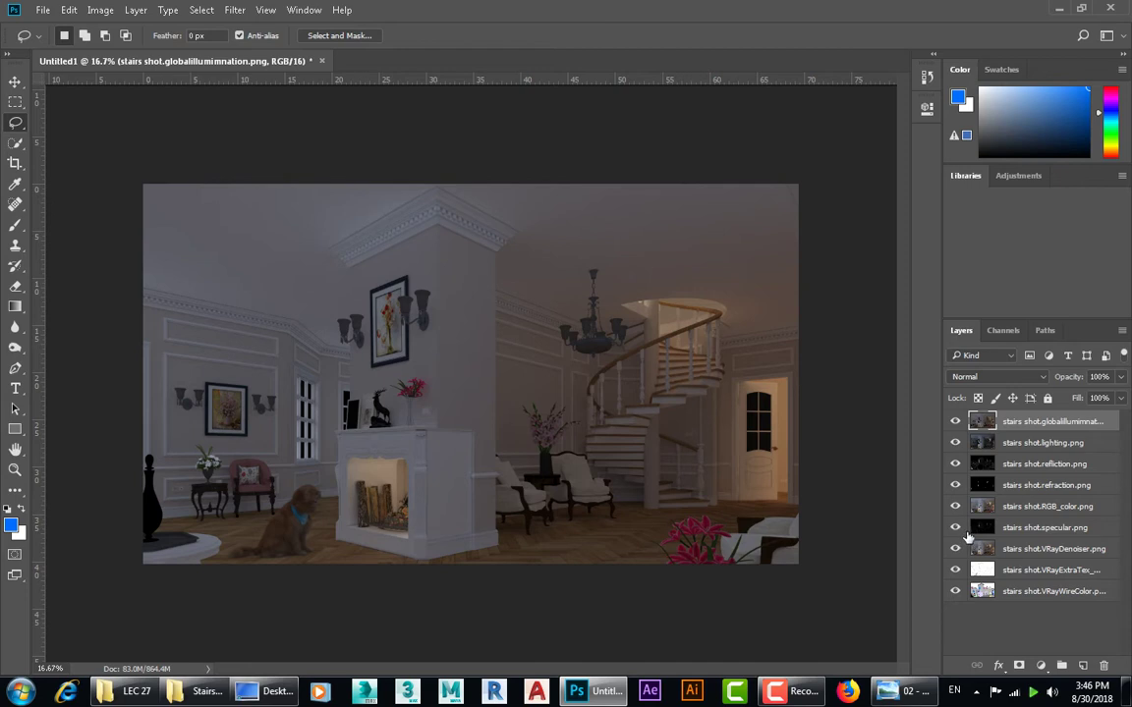
drag(955, 442, 961, 596)
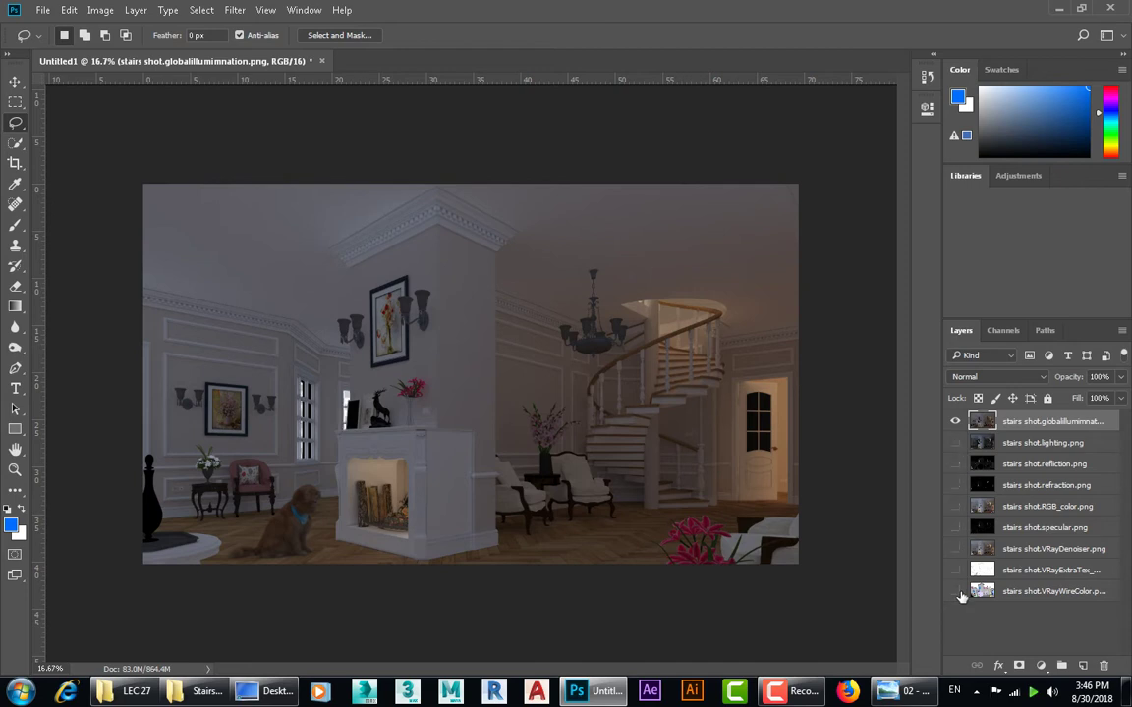
click(955, 425)
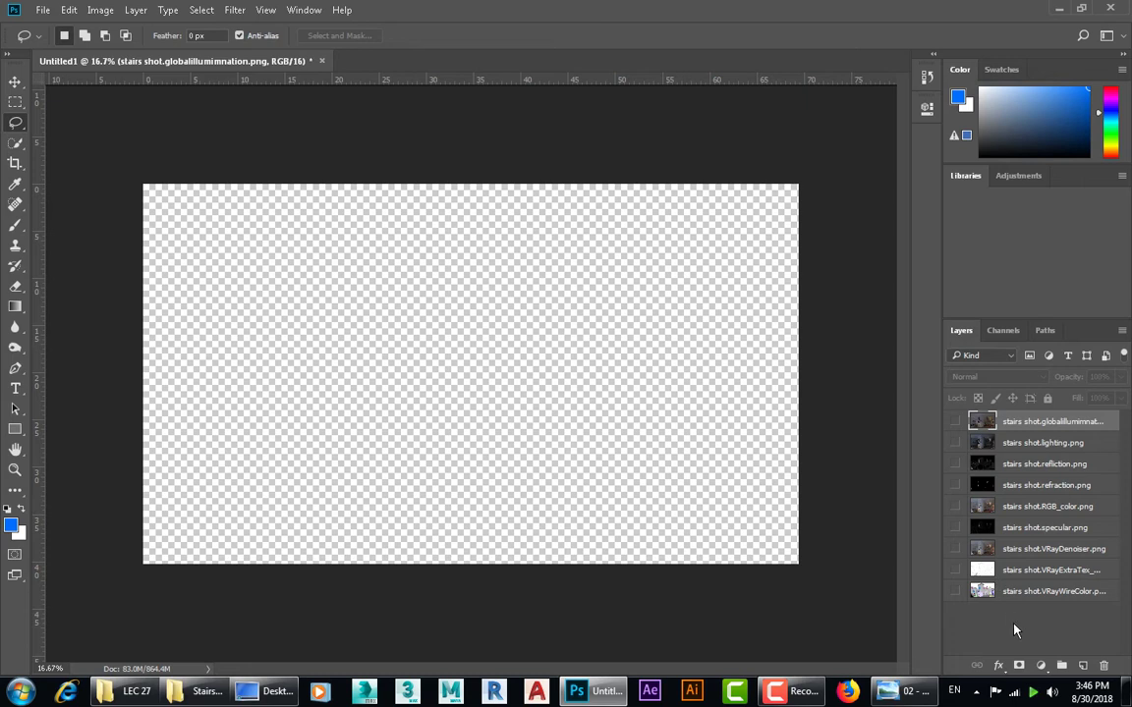
click(953, 505)
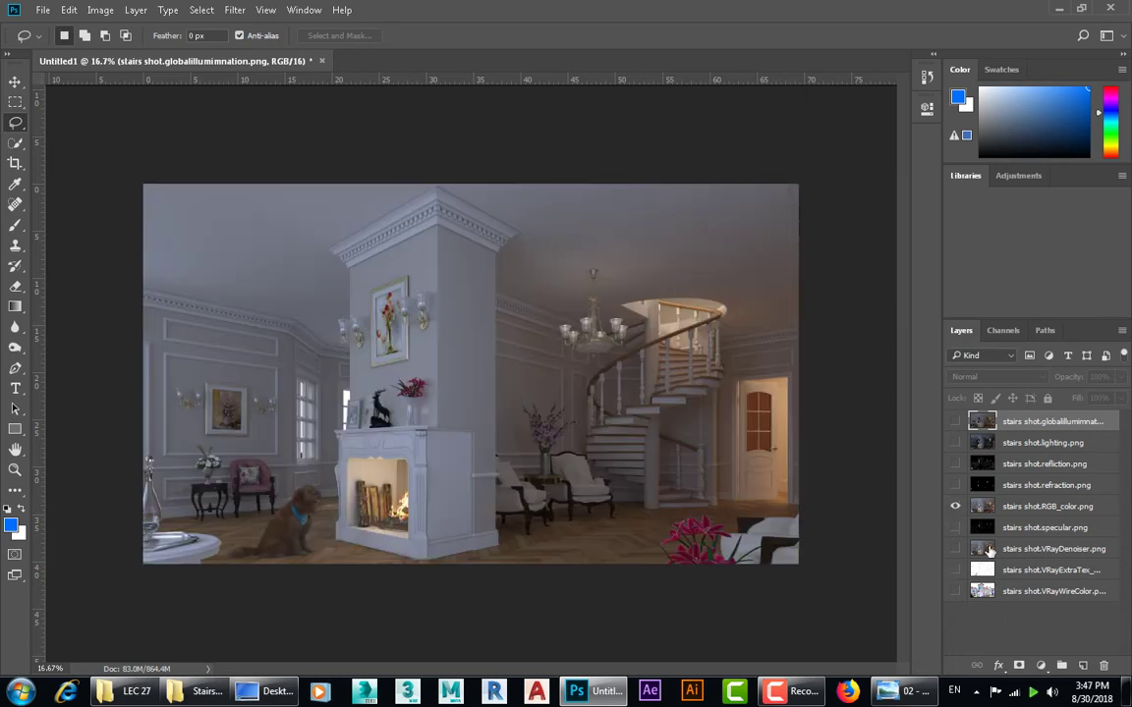
click(955, 549)
click(954, 507)
drag(363, 392, 457, 399)
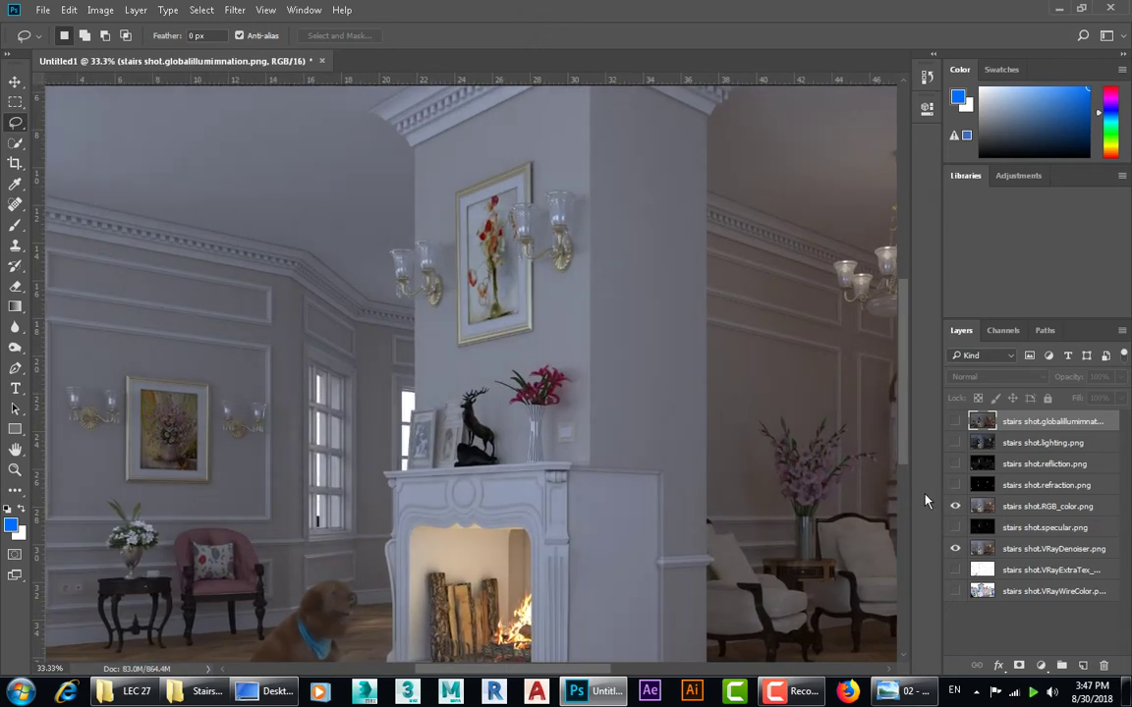
Compare RGB_color against the denoiser, leave it hidden, and fit the image on screen.
click(980, 507)
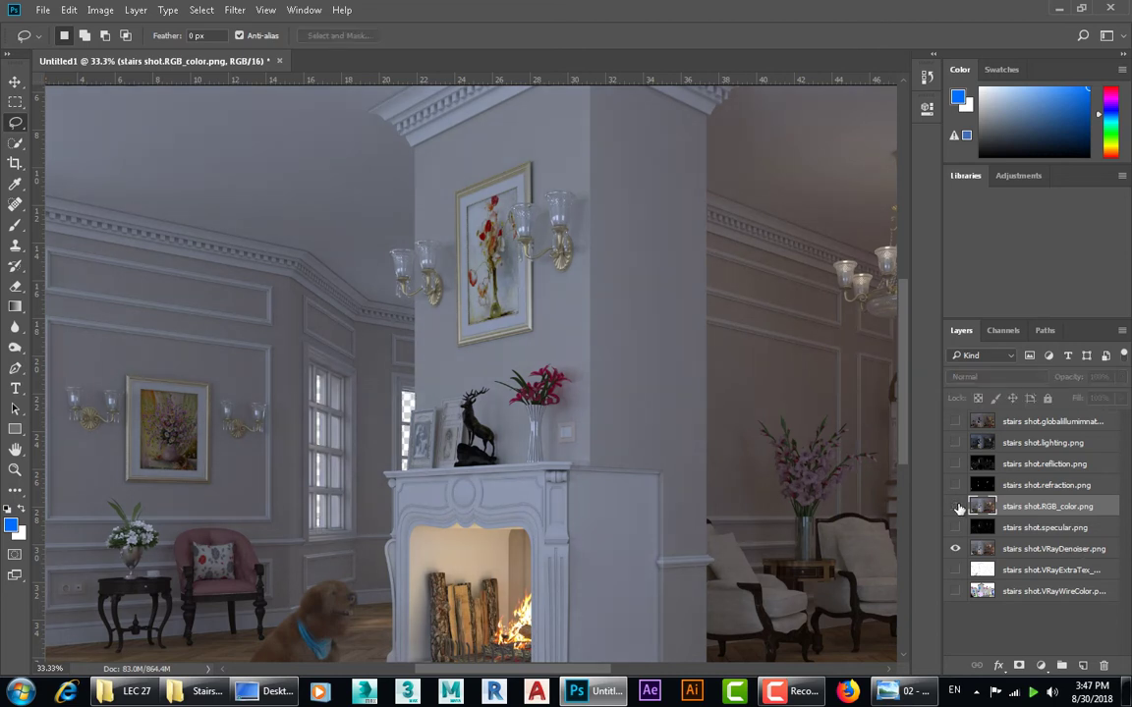
click(956, 506)
click(956, 505)
click(958, 507)
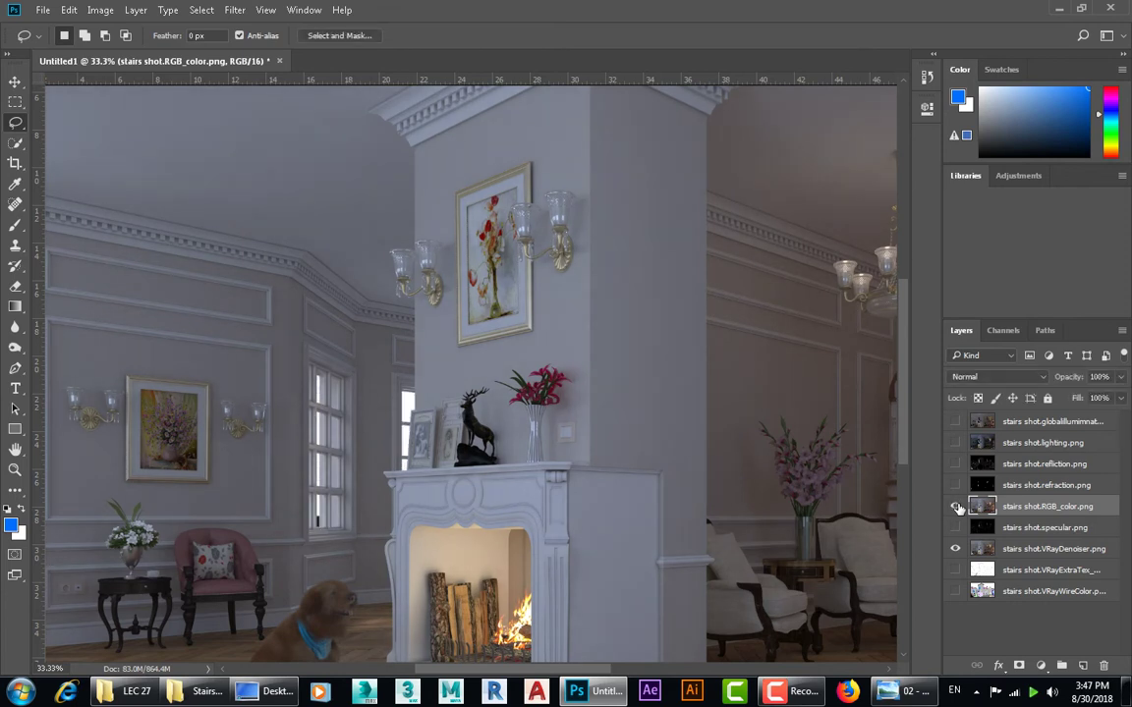
right_click(531, 428)
click(560, 439)
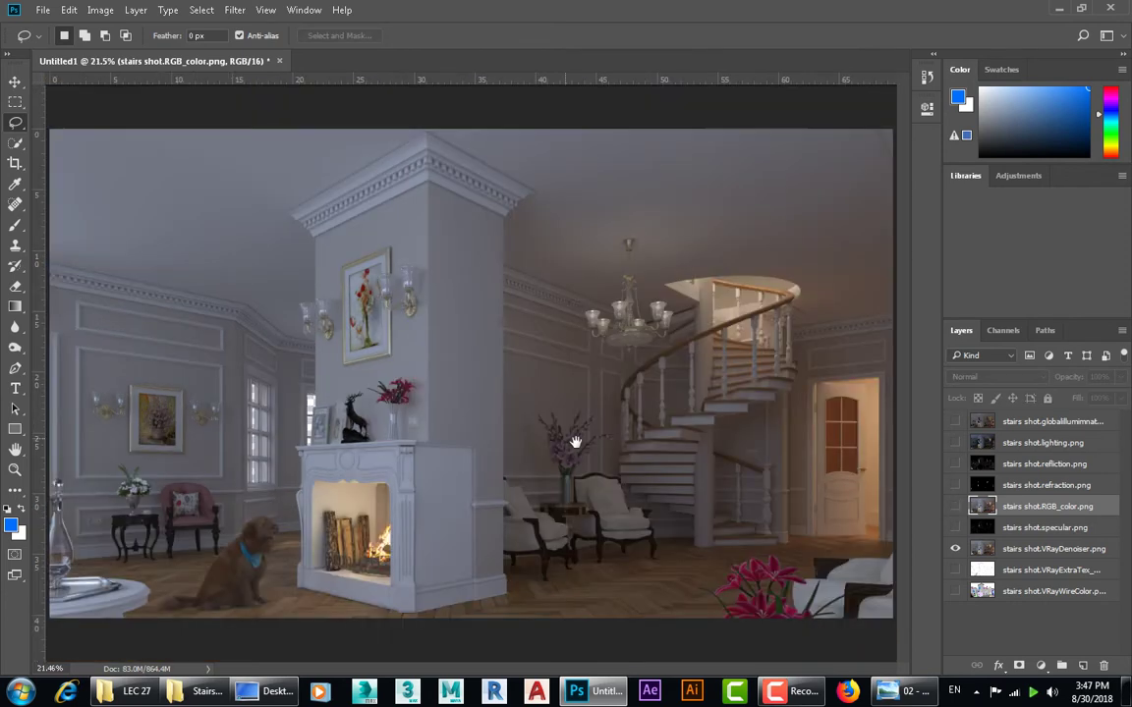
Move RGB_color to the bottom, VRayDenoiser to the top with a red label, reflection above it.
drag(972, 506, 1012, 593)
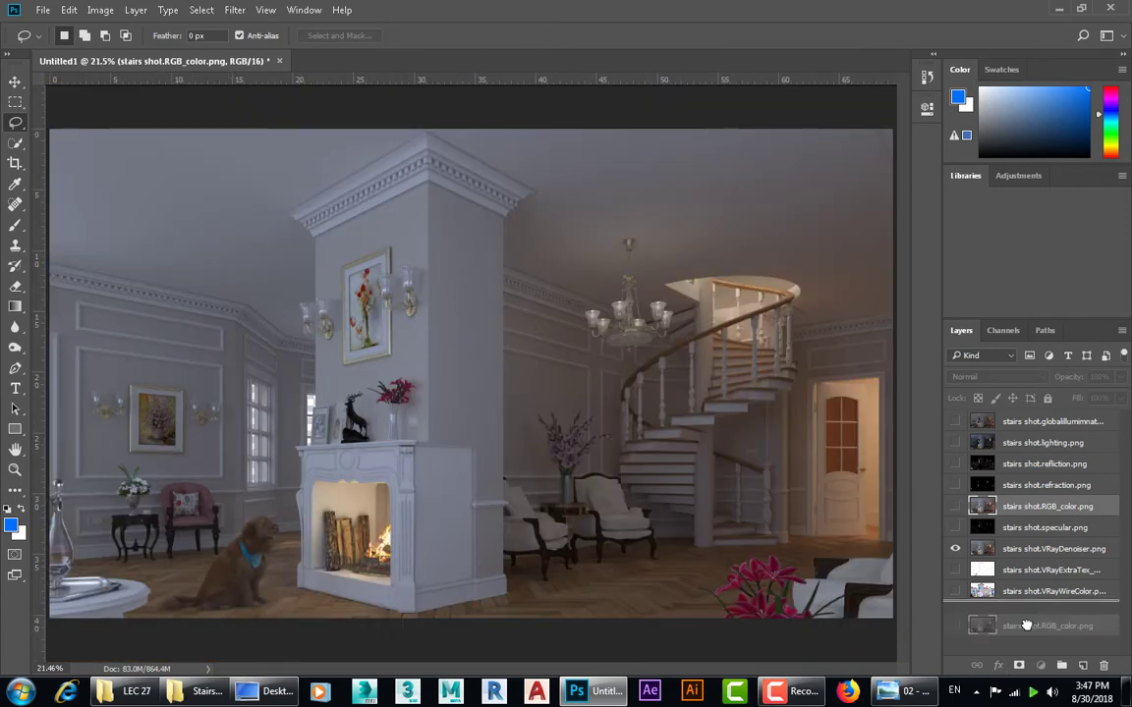
drag(1047, 527, 1054, 420)
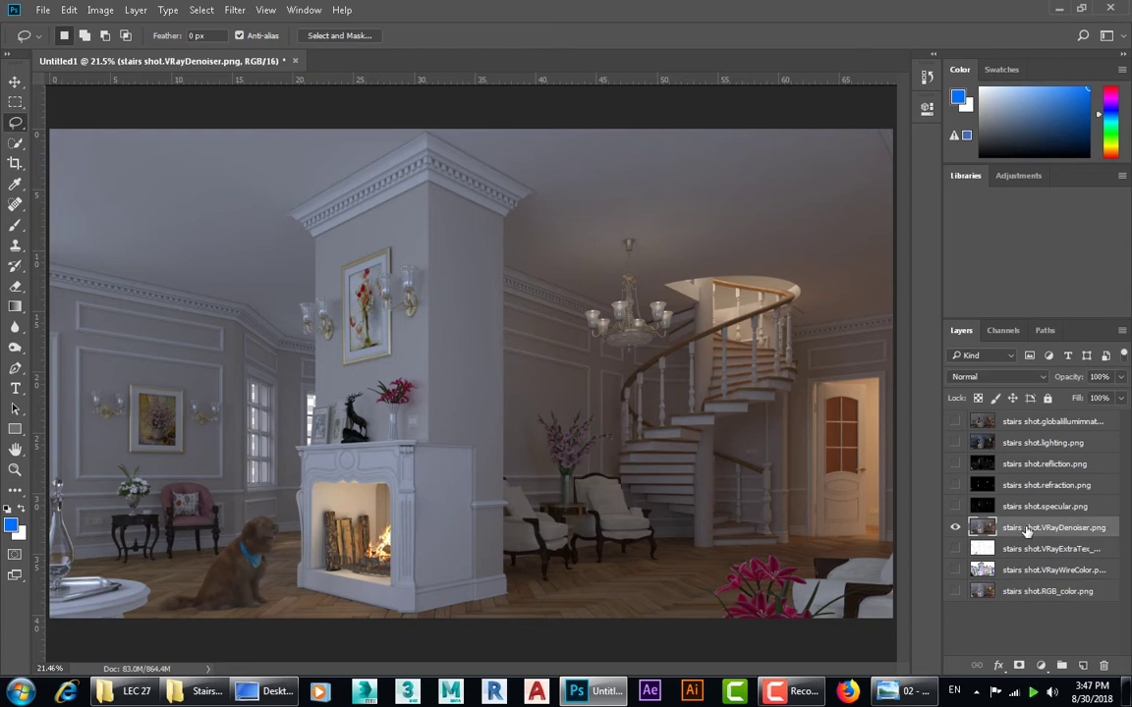
right_click(1054, 420)
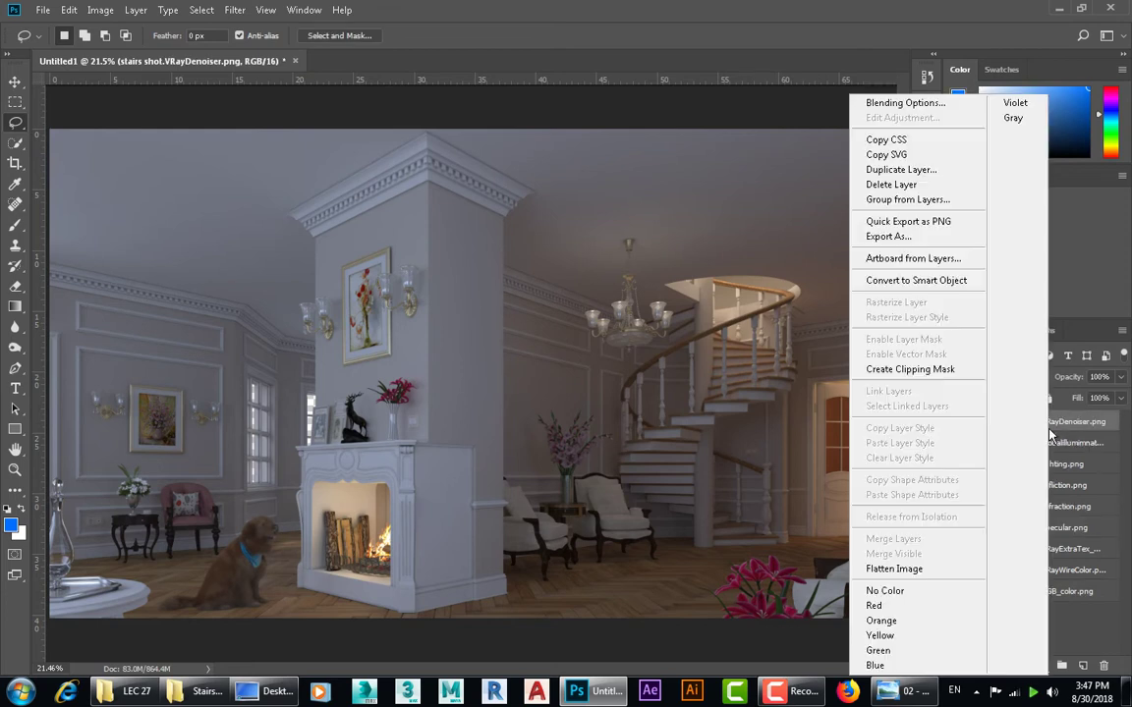
click(878, 605)
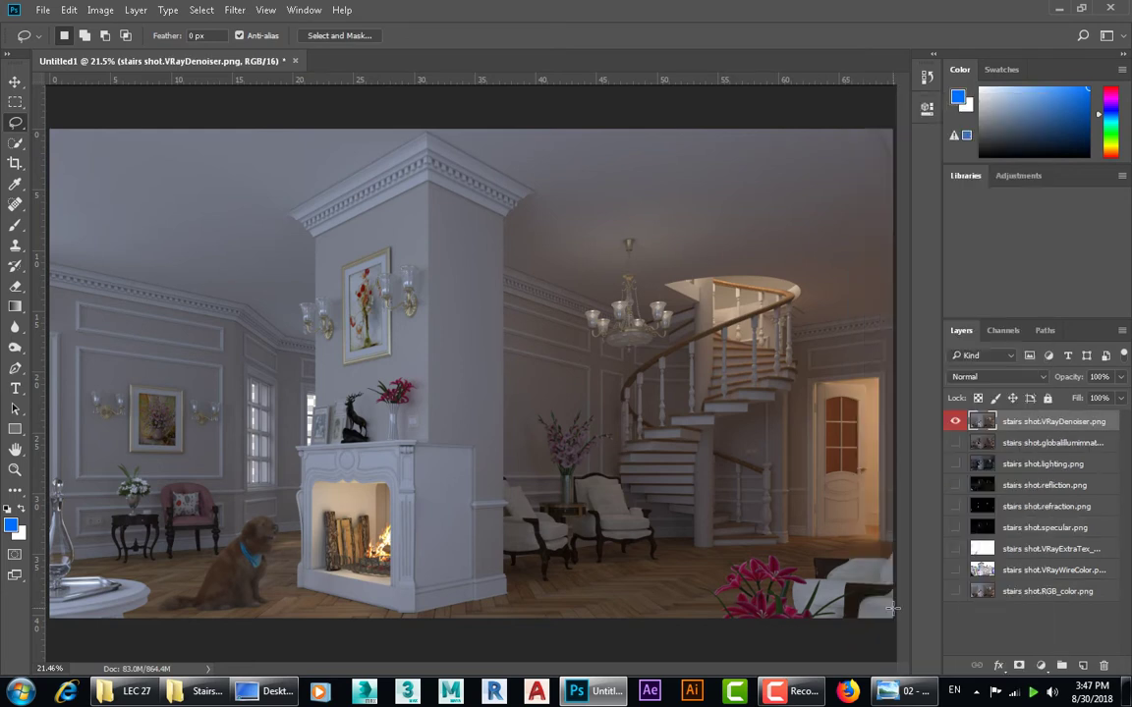
click(954, 421)
click(1044, 486)
drag(1042, 489, 968, 424)
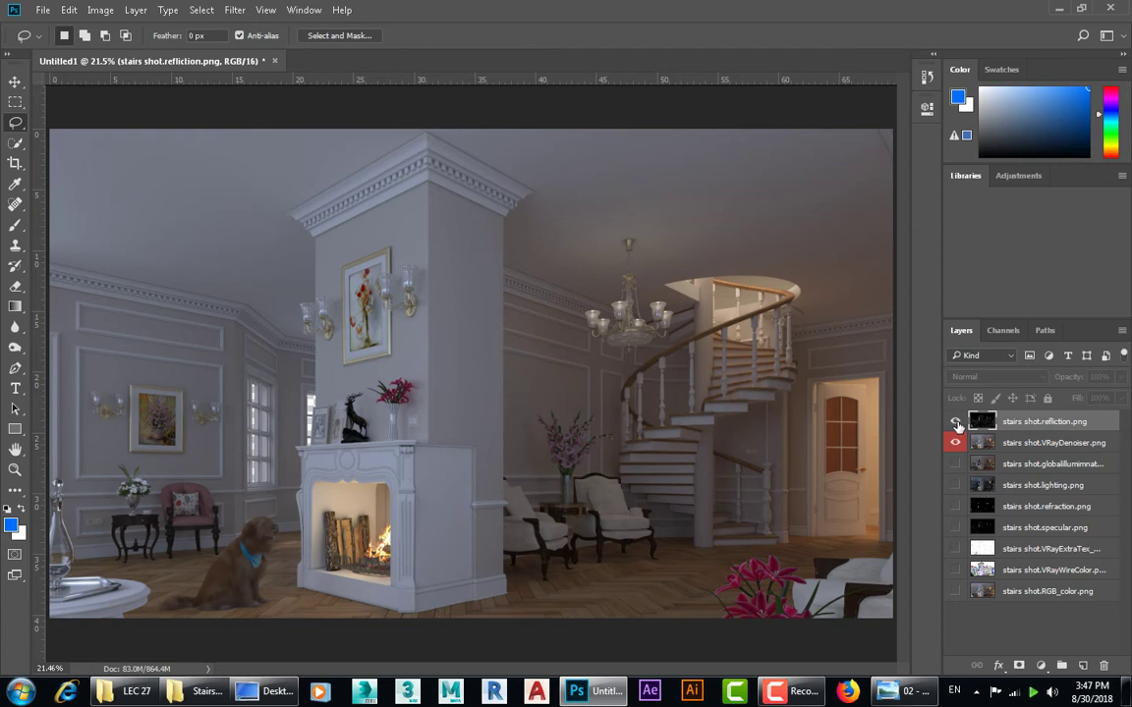
Show the reflection pass in Screen blend mode, toggling it on and off to compare.
click(955, 421)
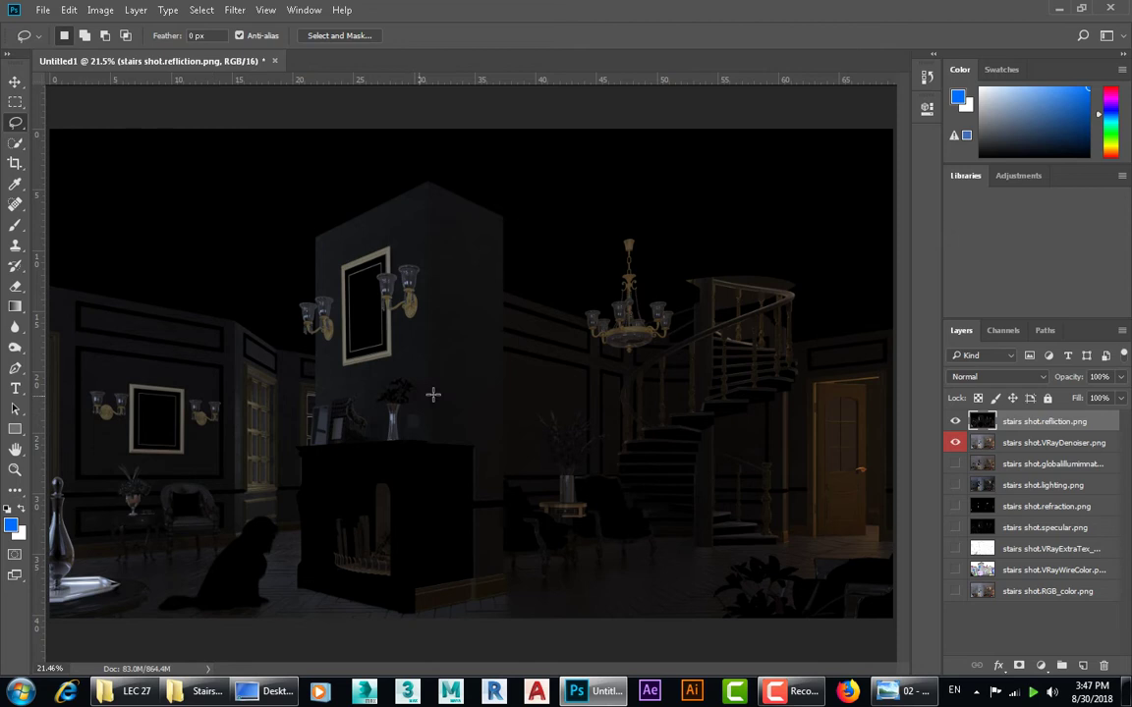
click(1000, 377)
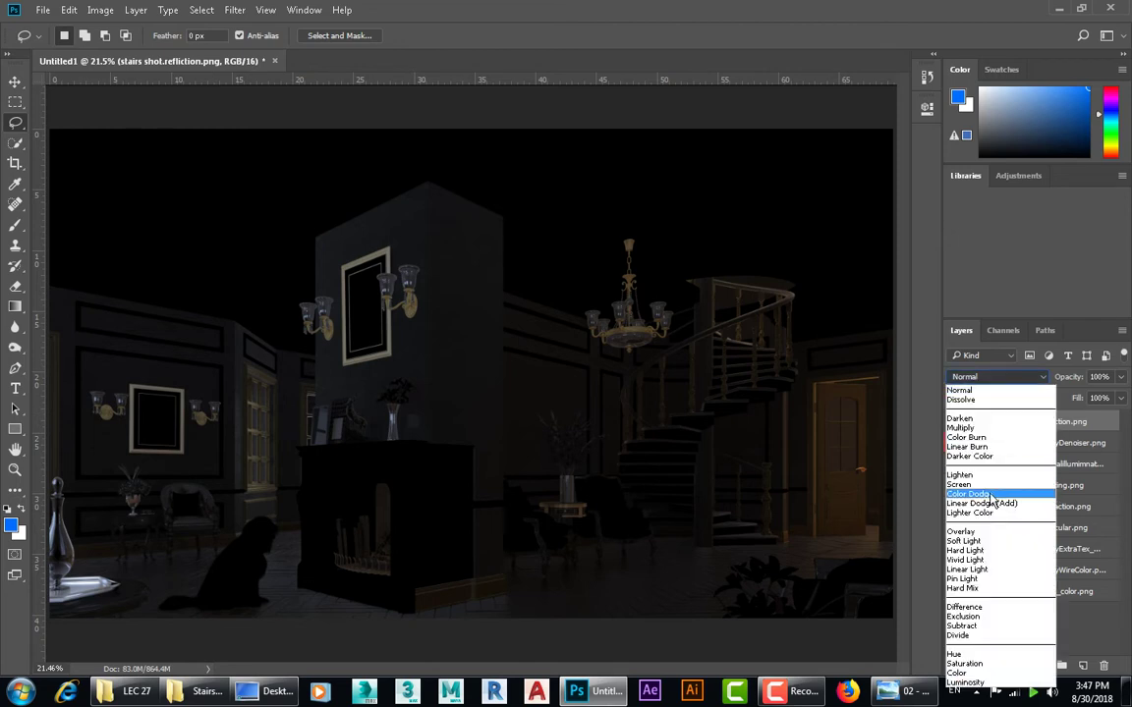
click(982, 485)
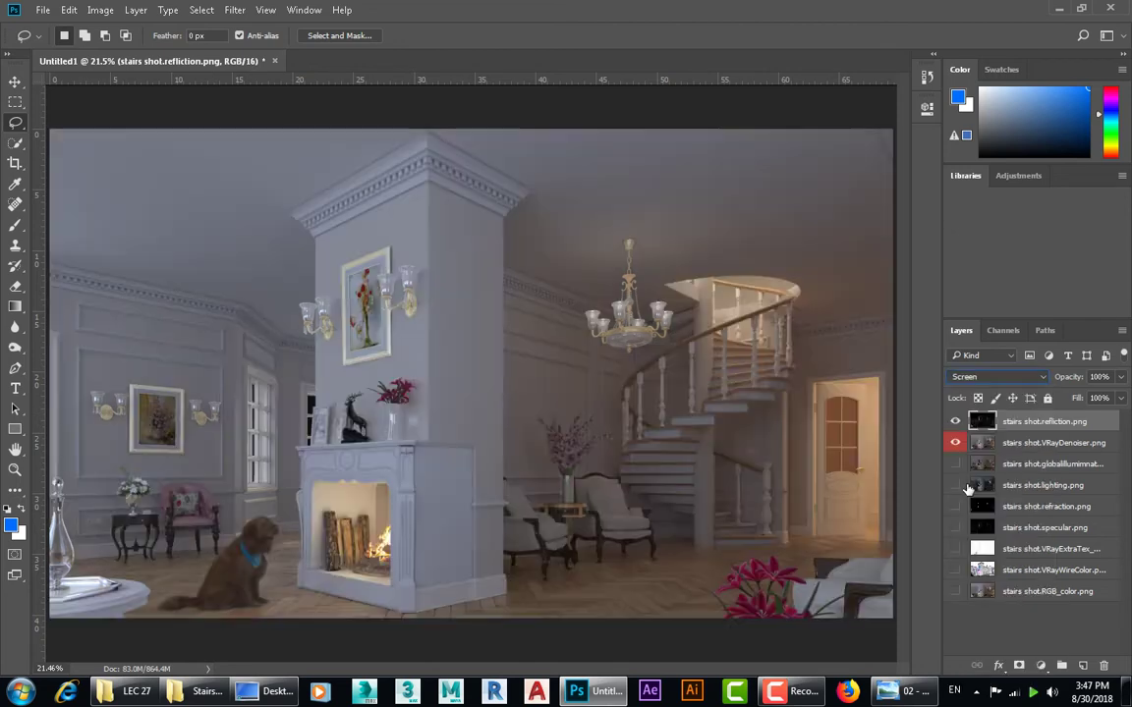
click(955, 421)
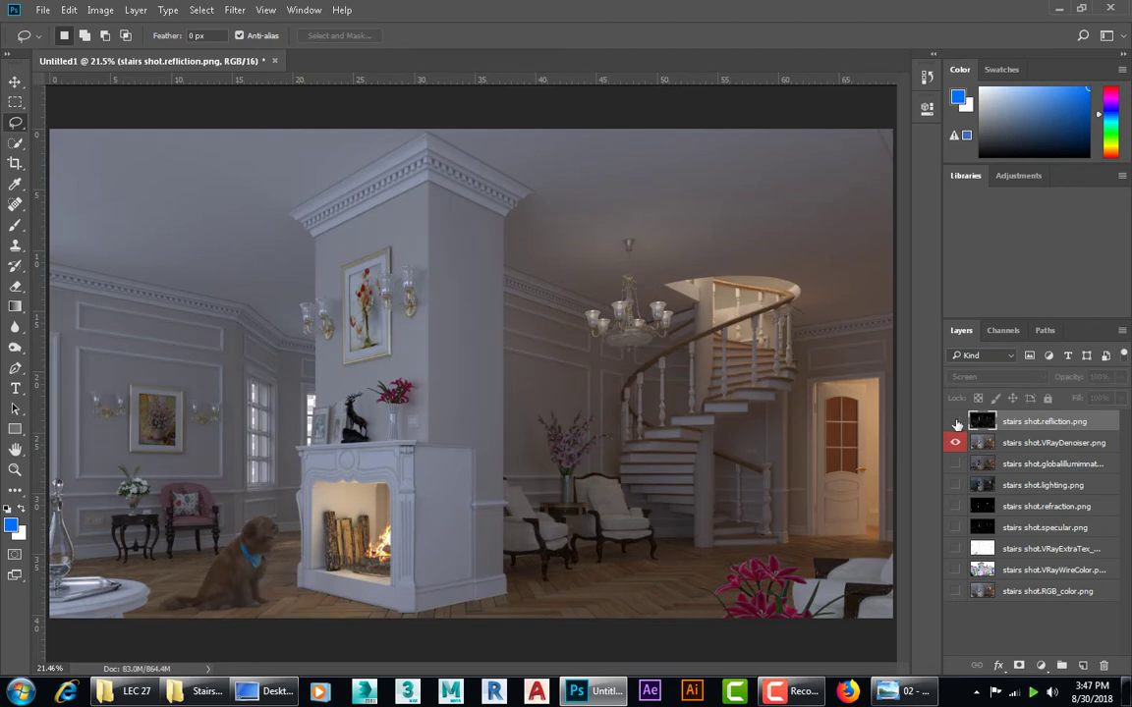
click(955, 421)
click(955, 422)
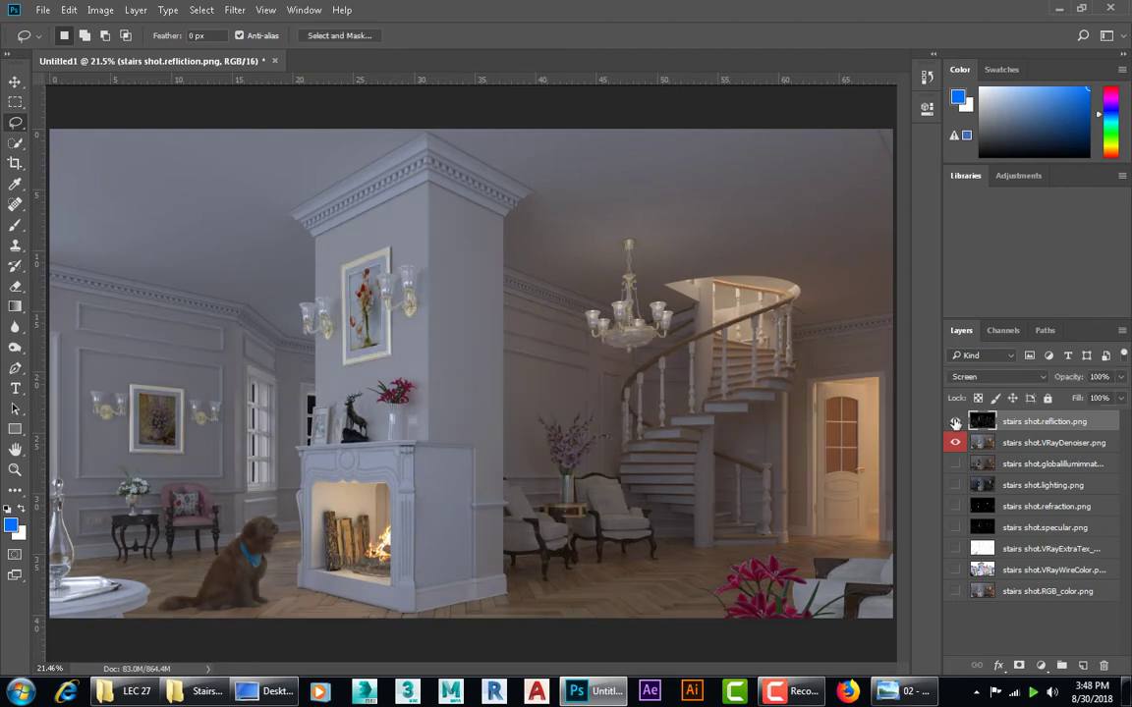
click(954, 422)
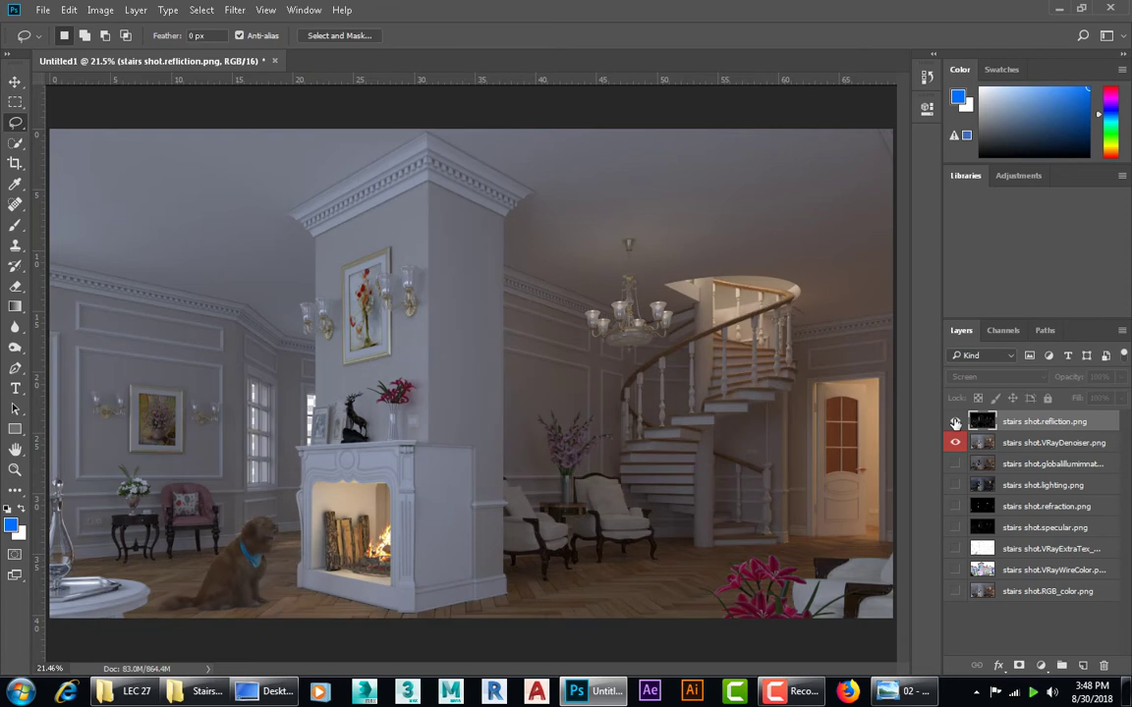
click(955, 421)
click(955, 421)
click(954, 422)
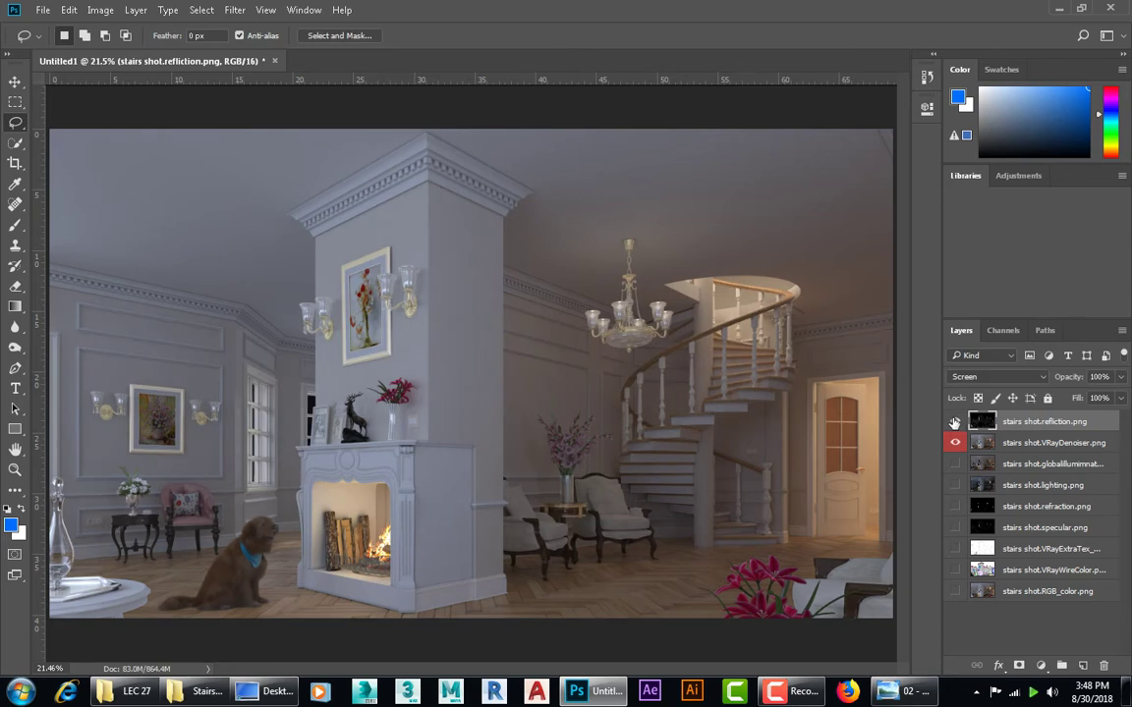
click(954, 421)
click(954, 421)
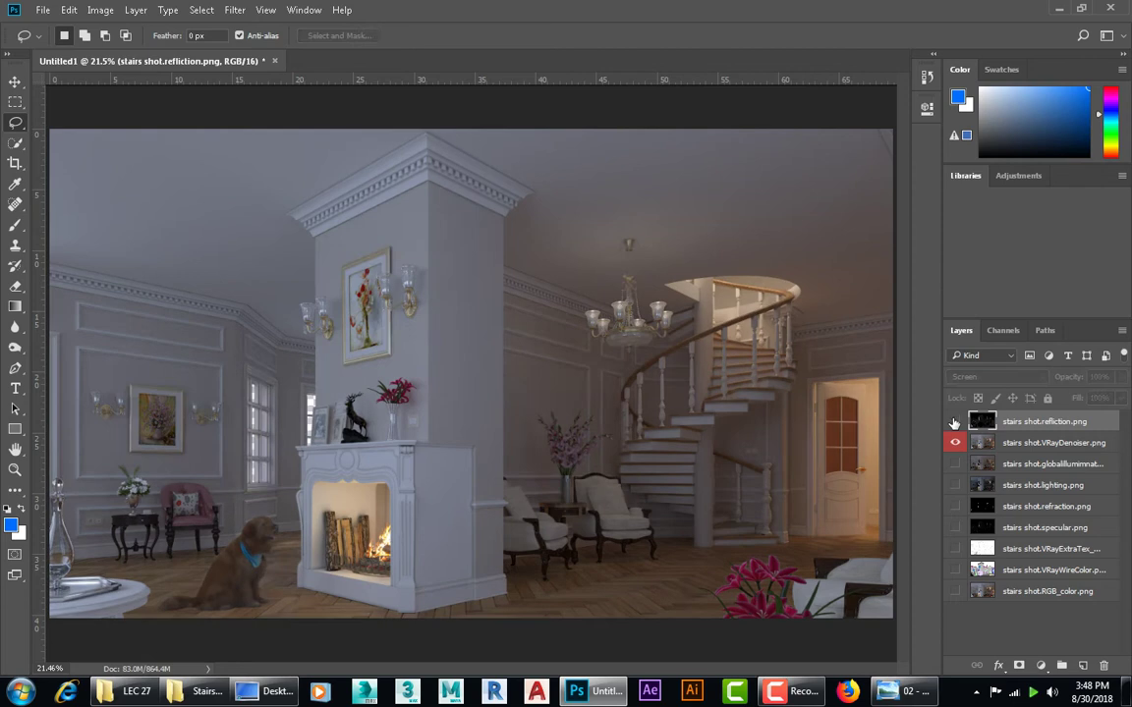
click(954, 422)
click(956, 422)
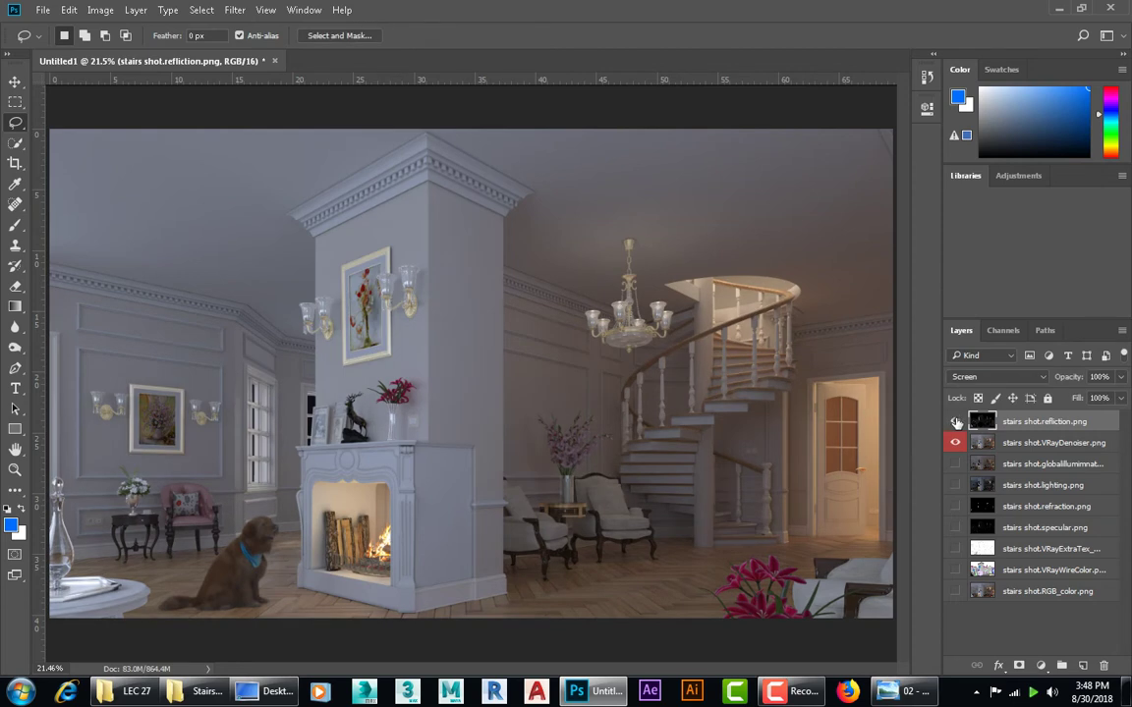
Lower the reflection pass opacity to about 38% and compare with it toggled.
click(1120, 376)
drag(1122, 398, 1074, 399)
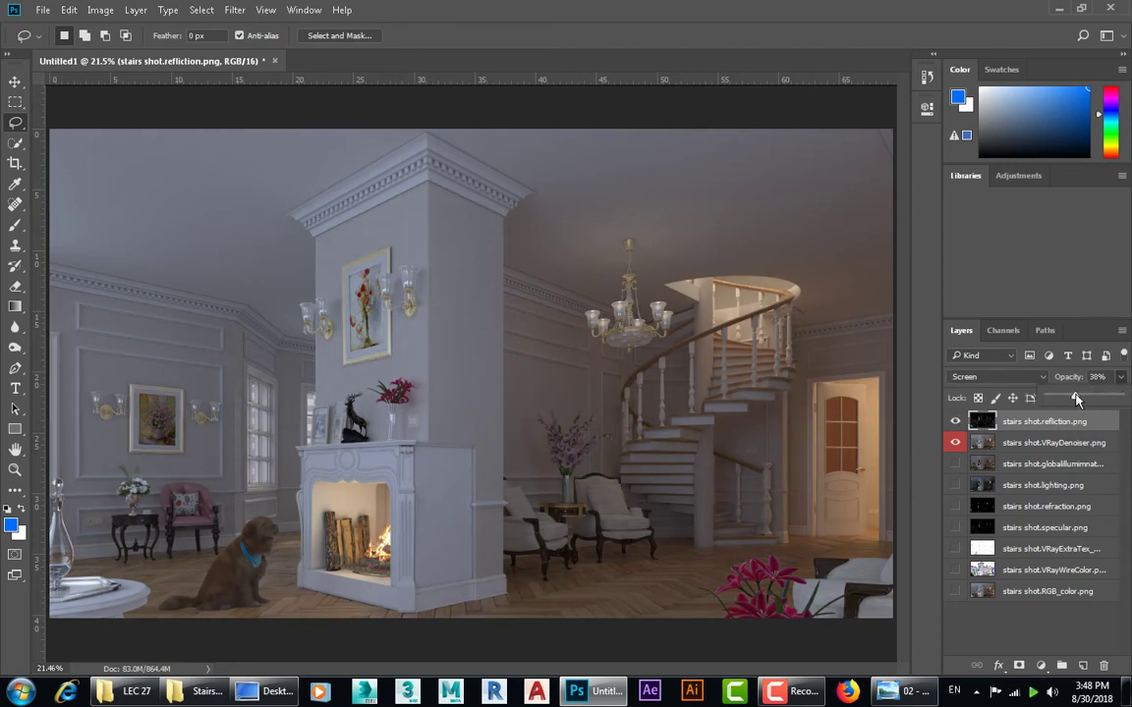
click(954, 422)
click(958, 423)
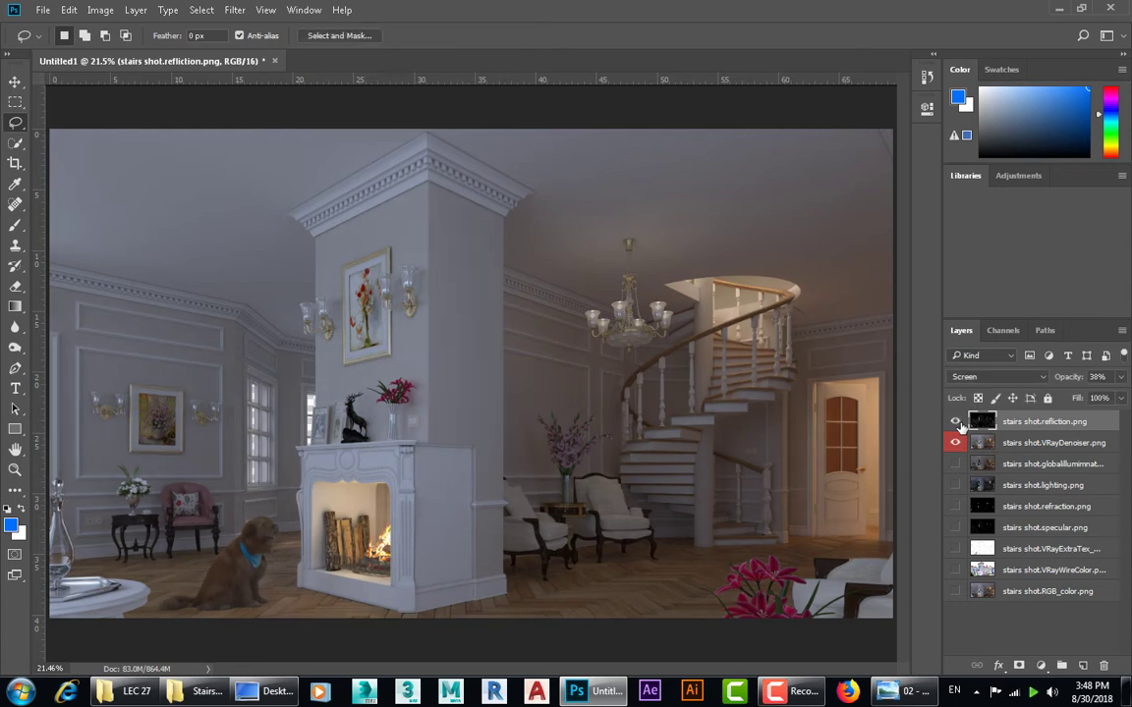
click(958, 422)
click(956, 422)
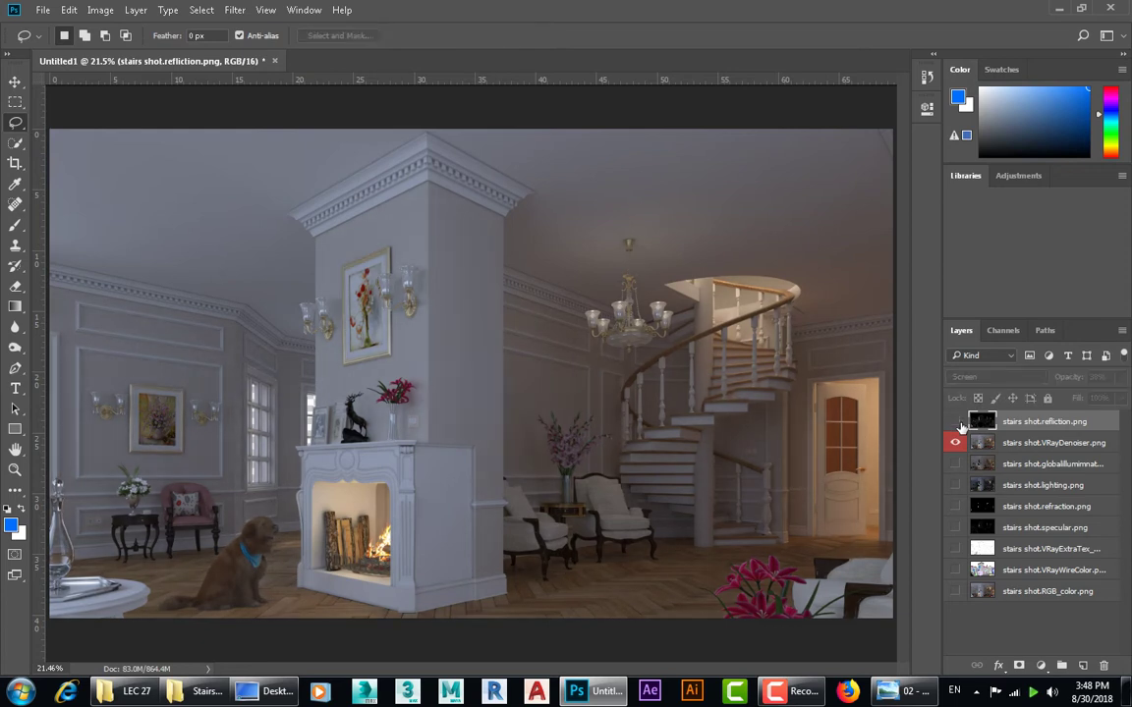
click(956, 421)
click(957, 421)
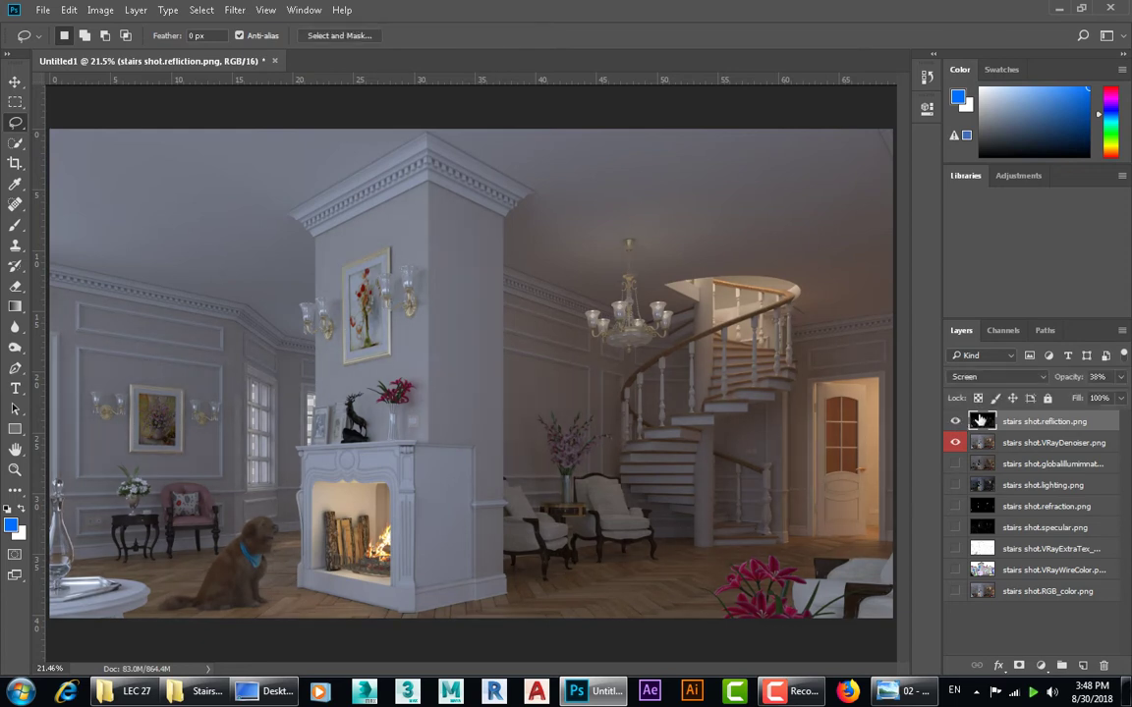
Try 10% reflection opacity, then settle at about 35% after comparing.
click(1118, 377)
drag(1064, 402, 1123, 394)
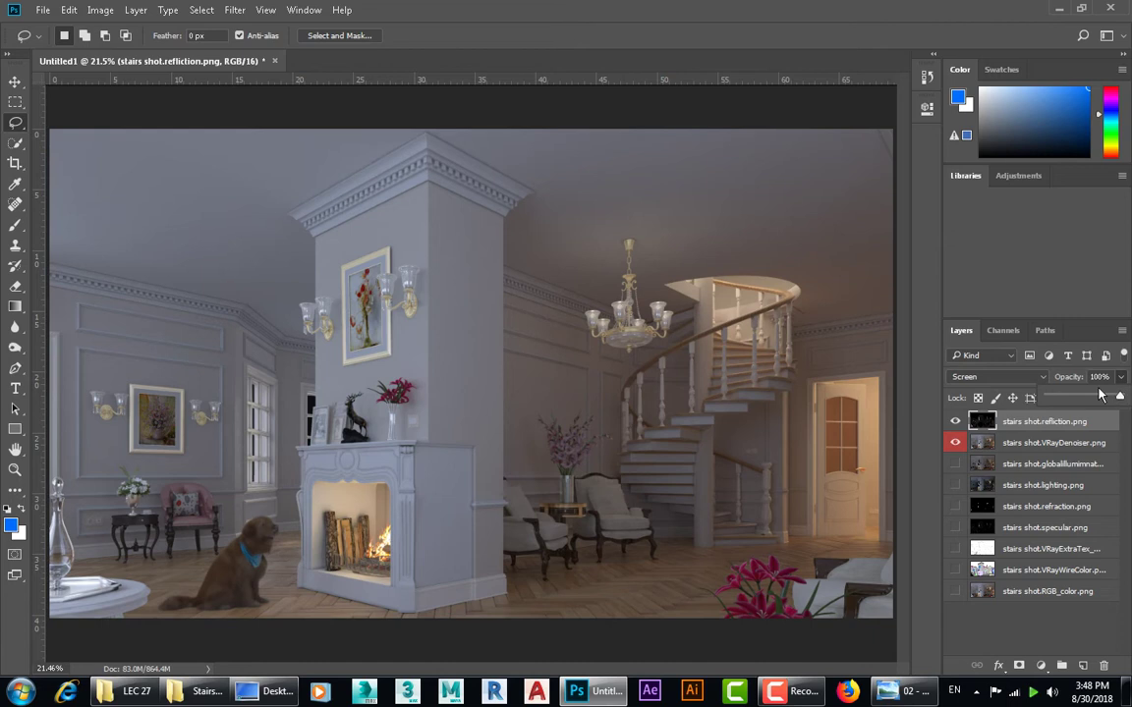
click(956, 421)
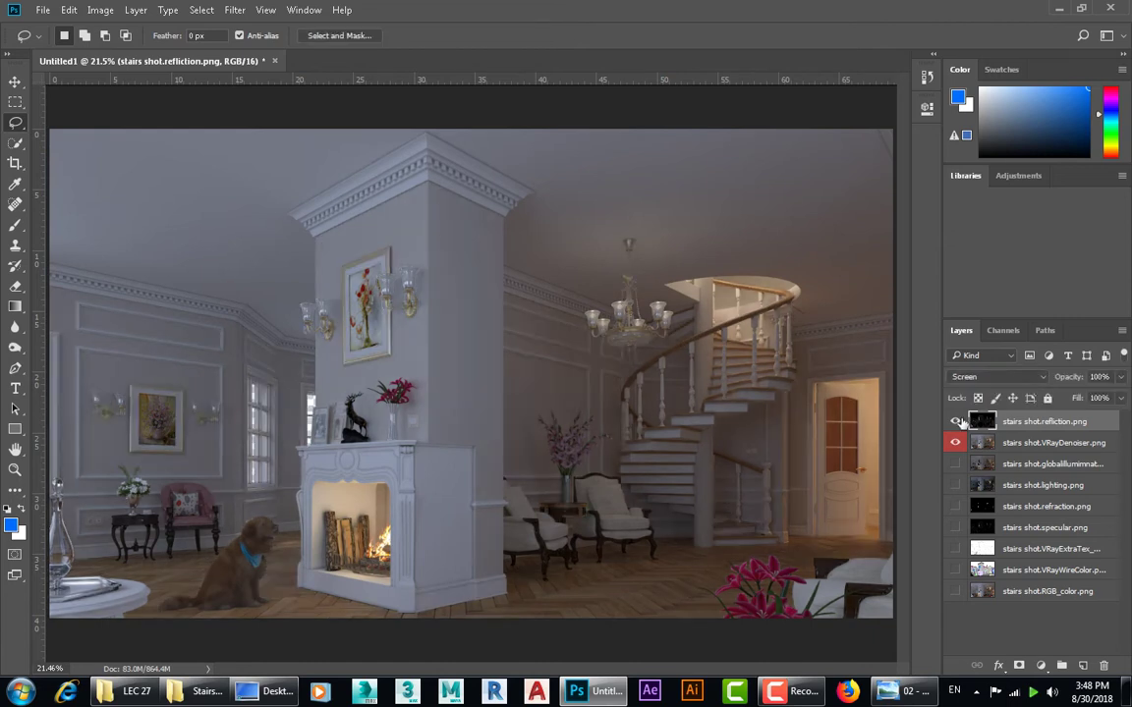
click(956, 422)
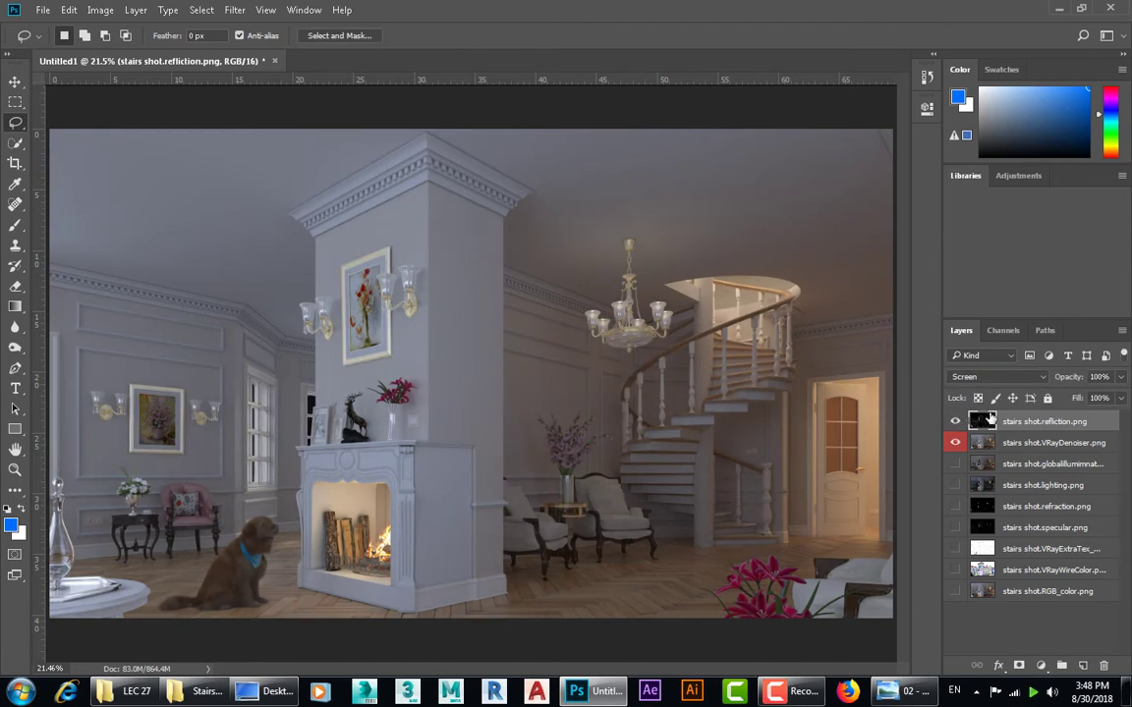
click(1119, 377)
drag(1064, 398, 1049, 398)
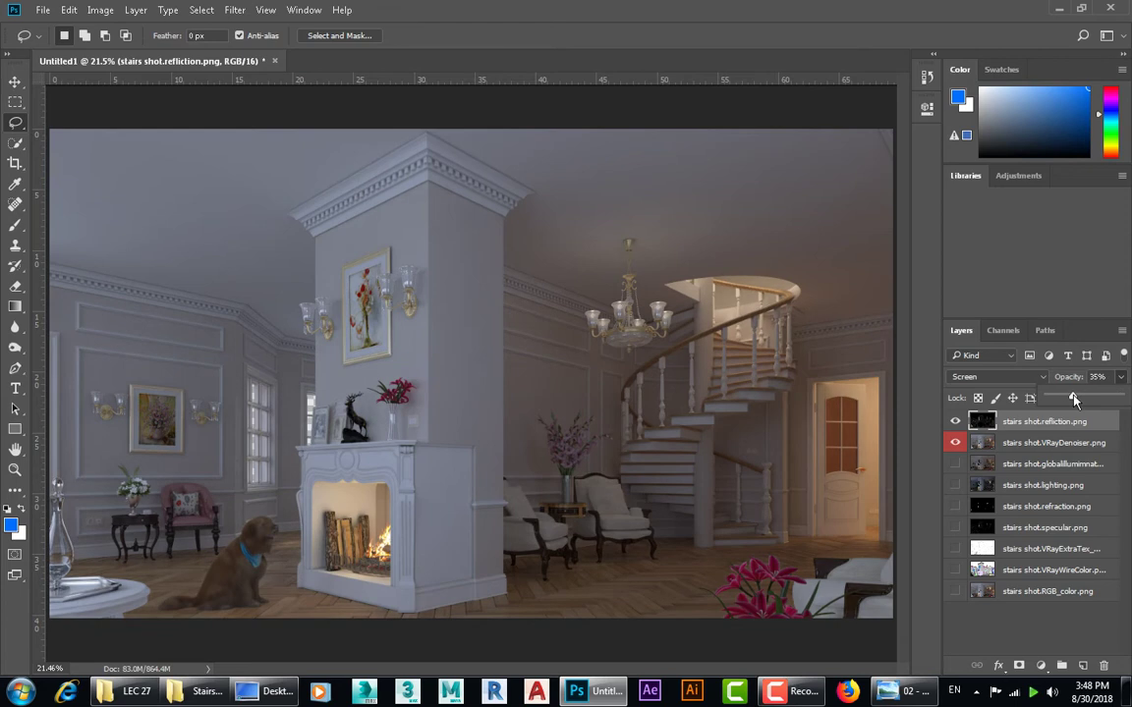
click(956, 421)
click(956, 421)
click(1061, 512)
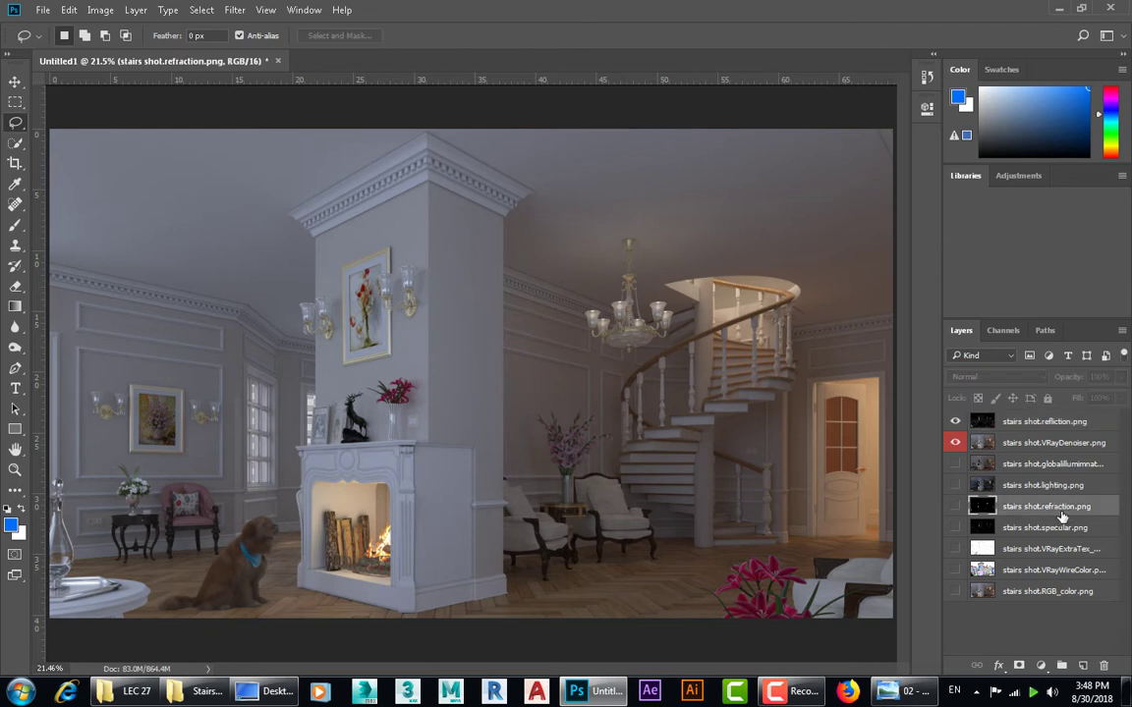
Move the refraction pass to the top, make it visible and set its blending to Screen.
drag(1061, 518, 949, 426)
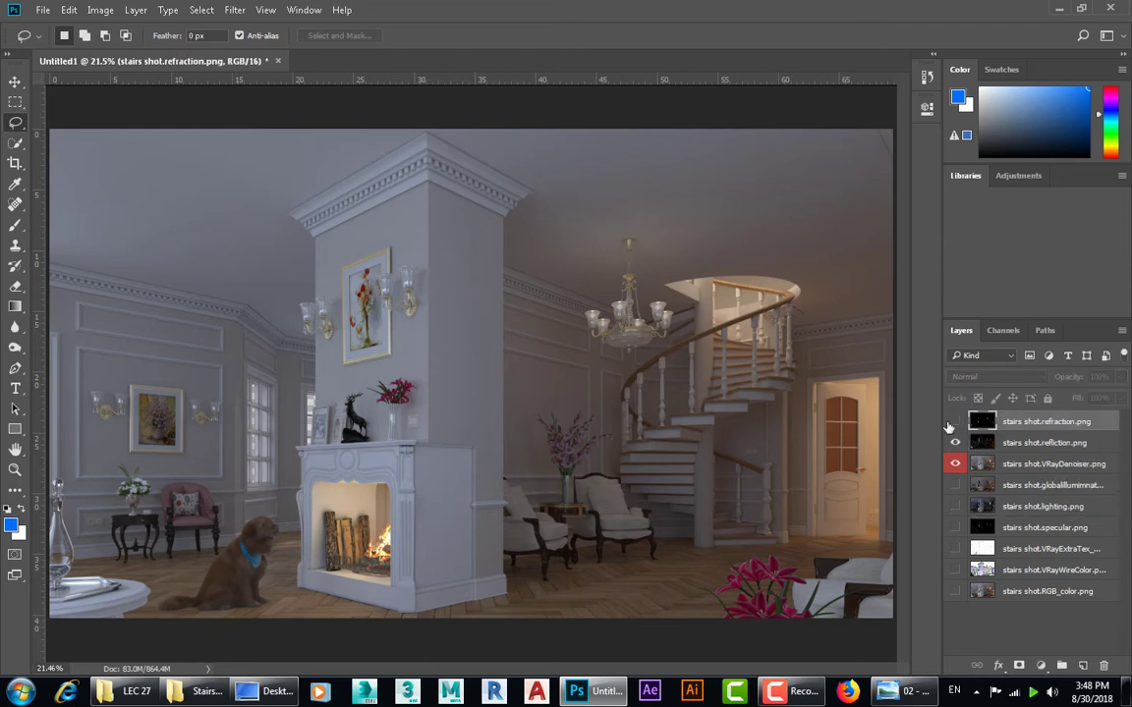
click(954, 422)
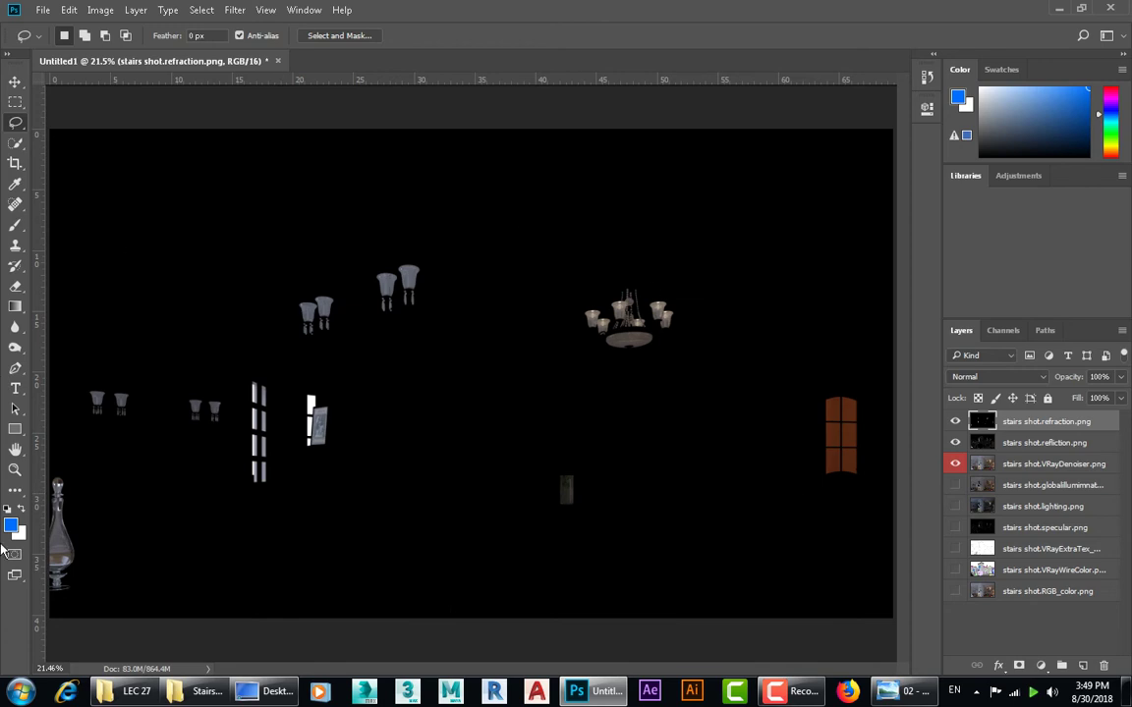
click(1012, 377)
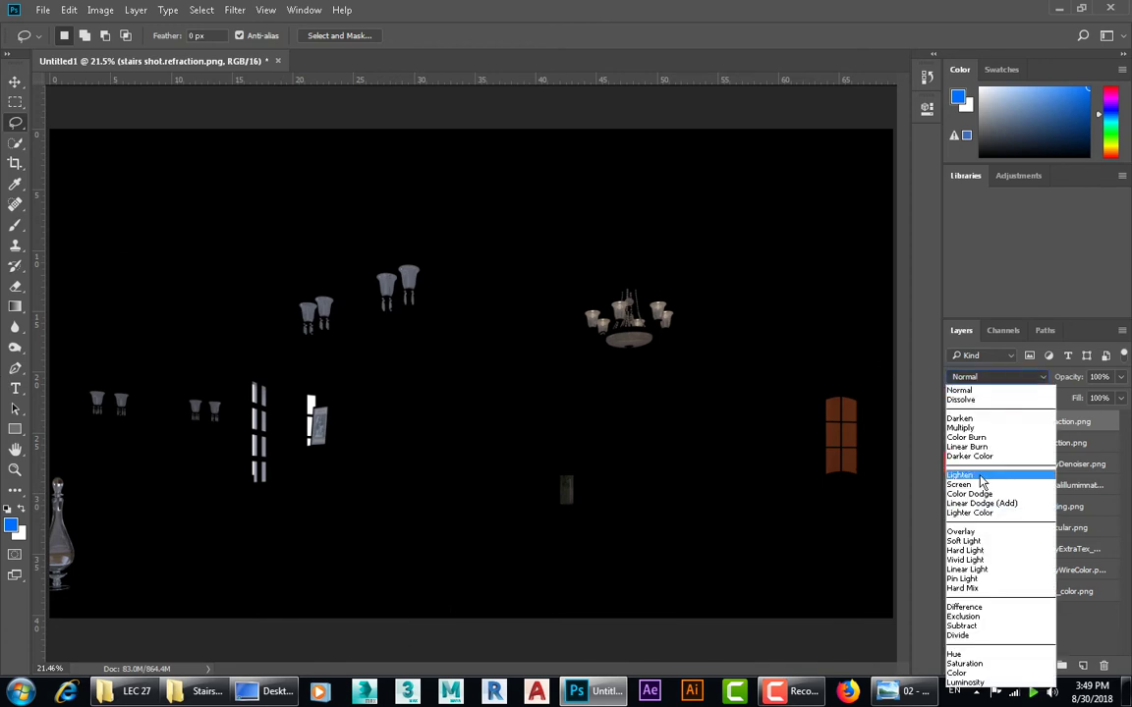
click(960, 476)
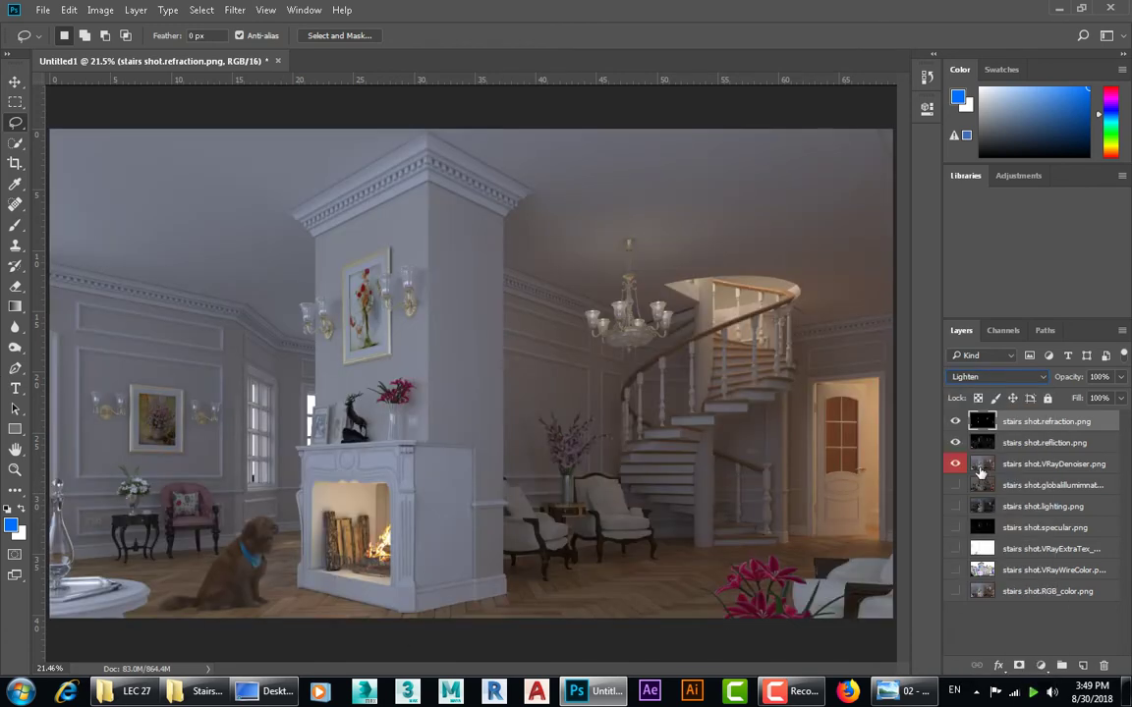
click(1004, 379)
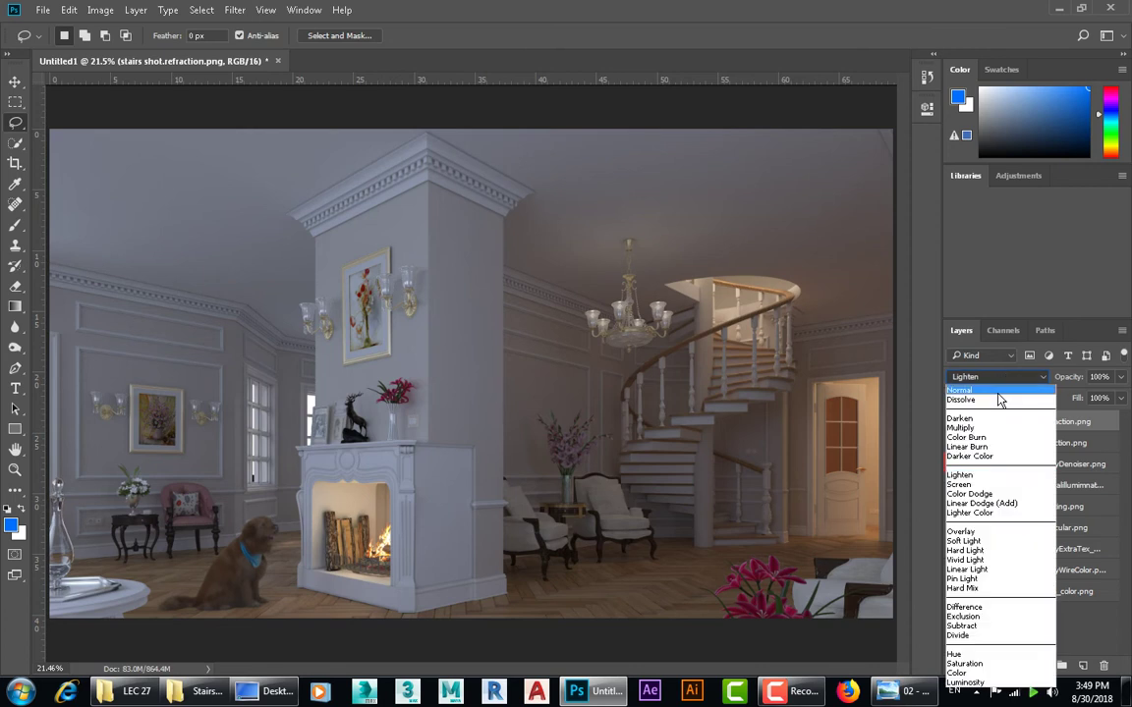
click(985, 476)
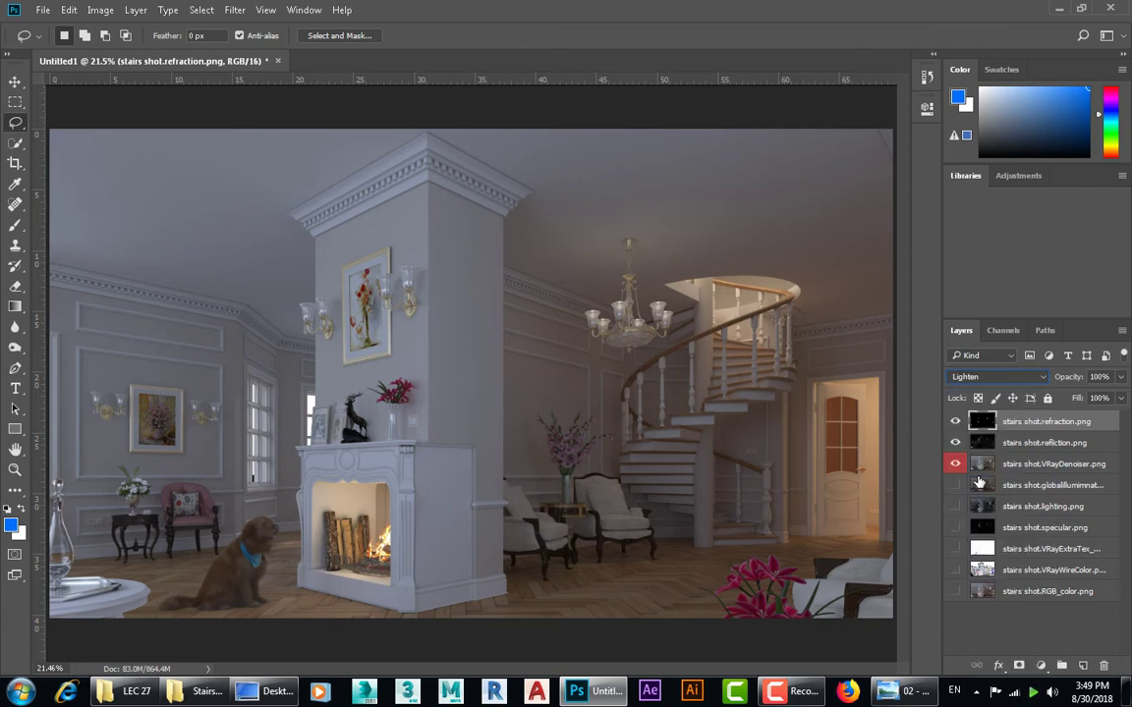
key(Down)
key(Down)
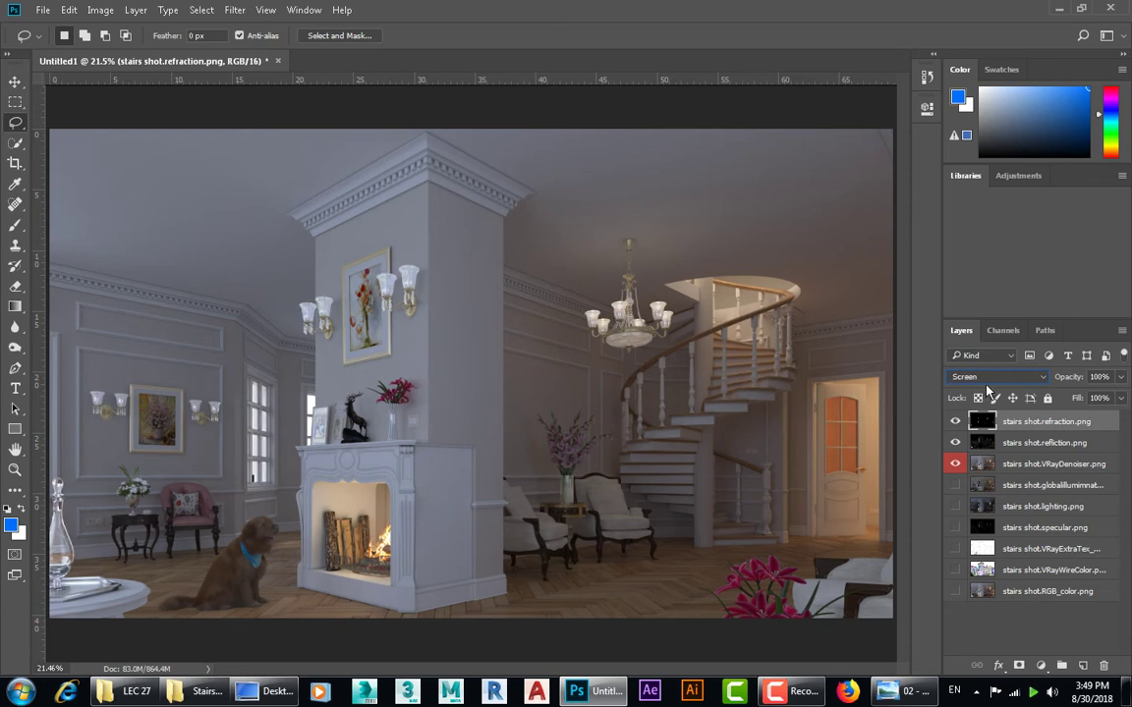
Compare the render with and without refraction, and turn on the reflection pass.
click(955, 421)
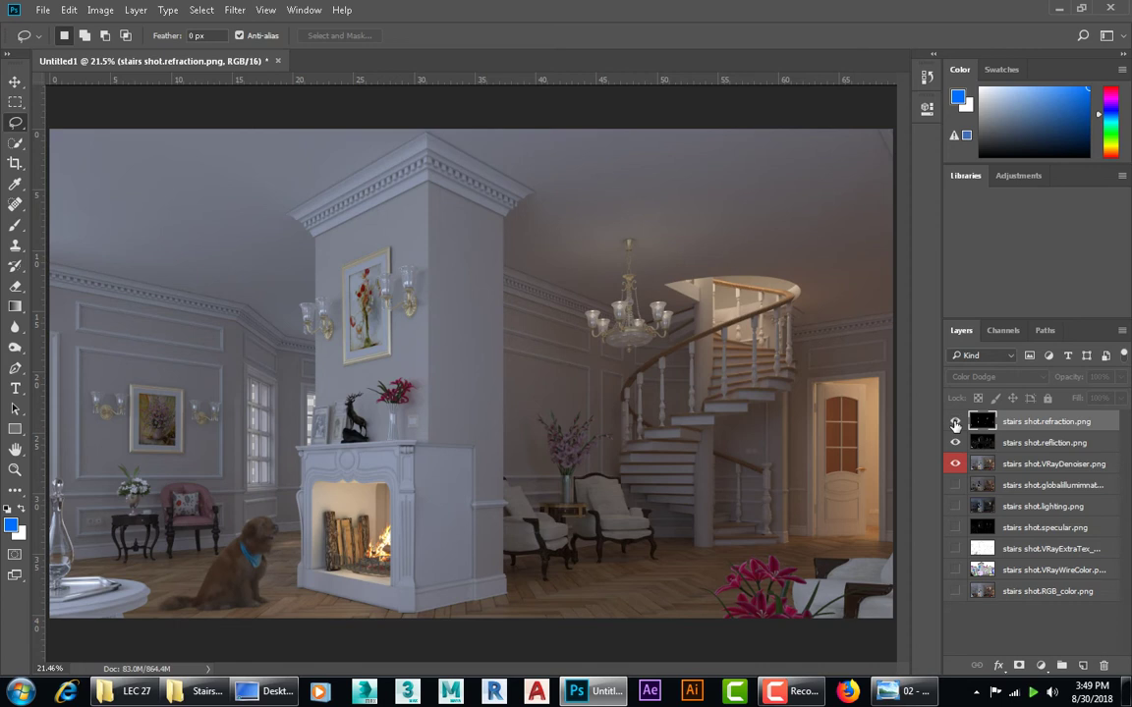
click(955, 421)
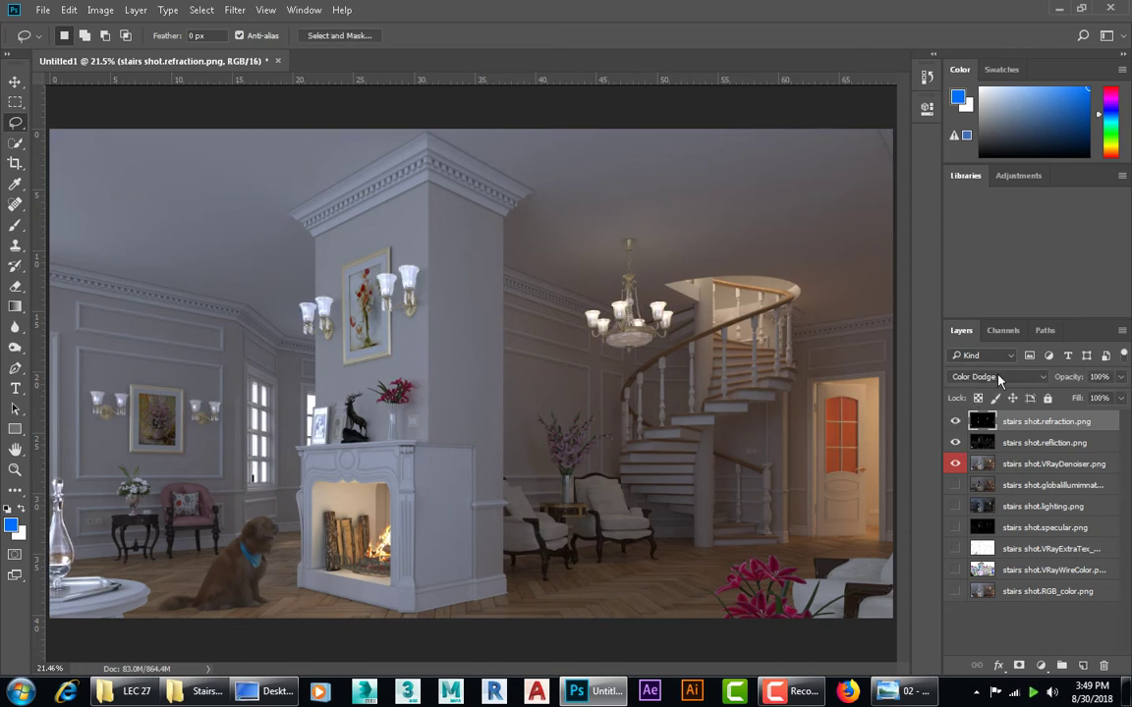
click(997, 378)
click(959, 485)
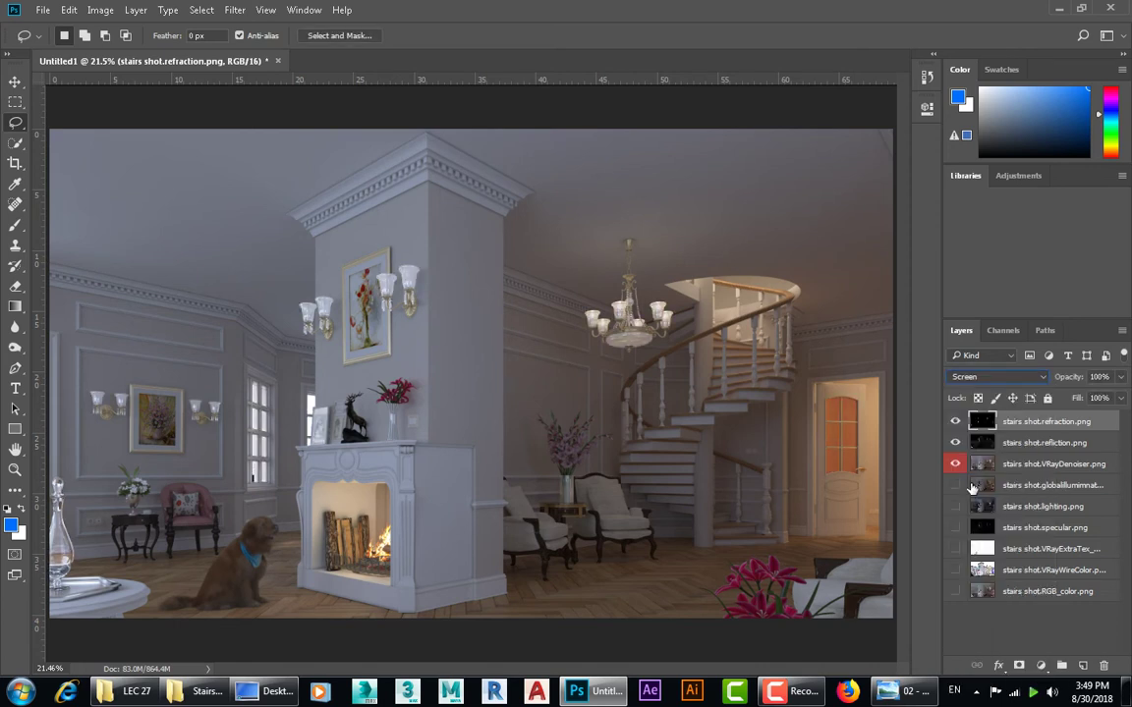
click(956, 421)
click(955, 421)
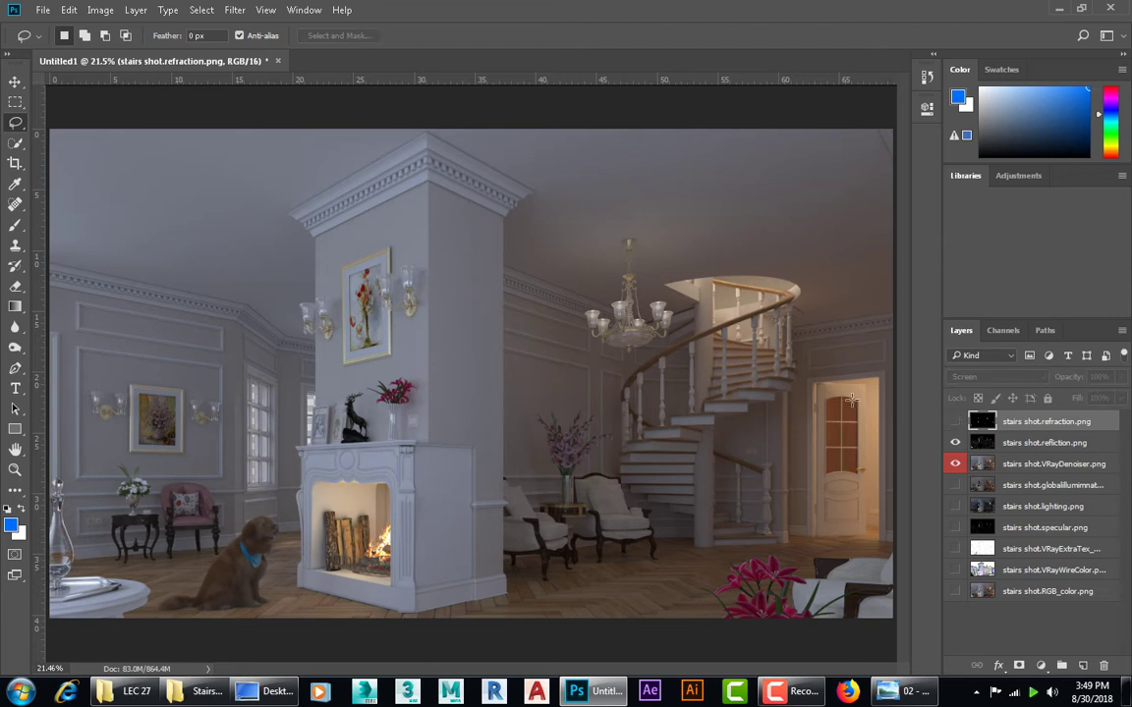
click(954, 441)
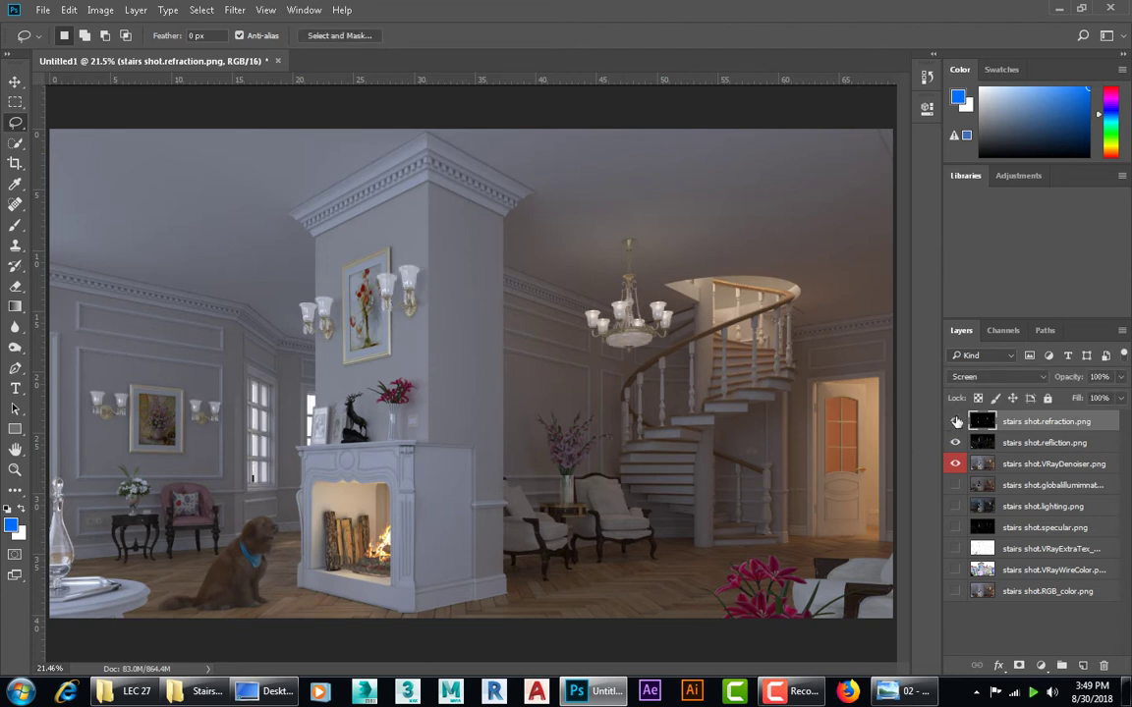
click(956, 421)
click(956, 422)
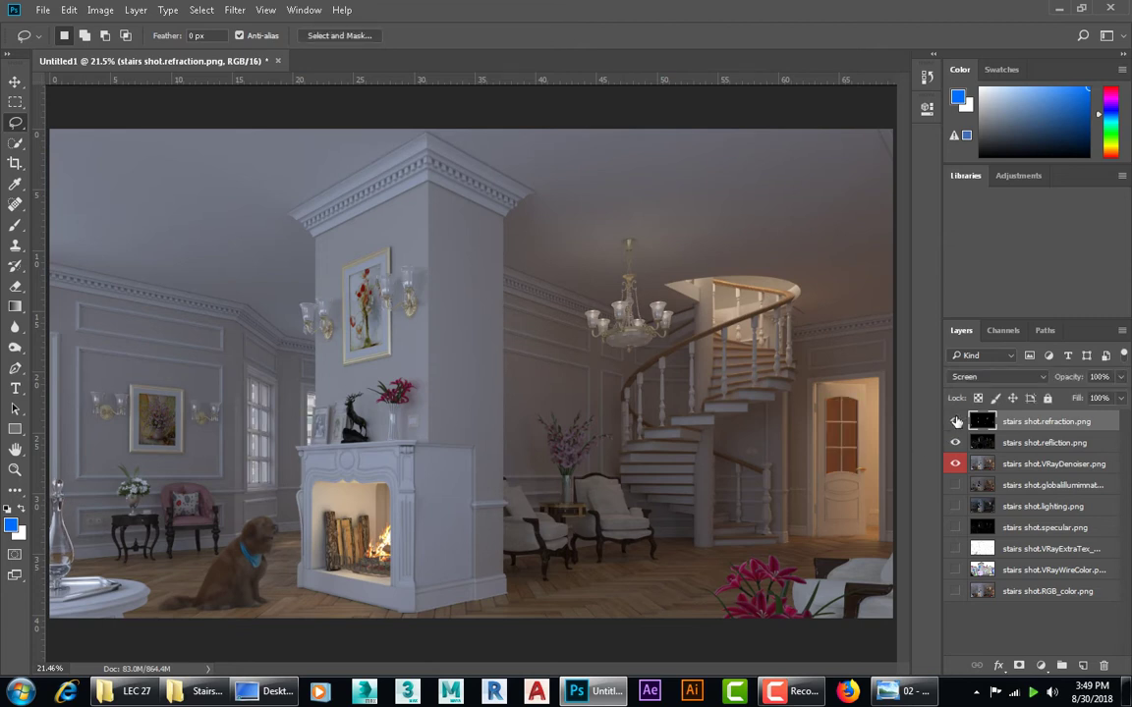
Lower the refraction layer's opacity to 45%.
click(1122, 380)
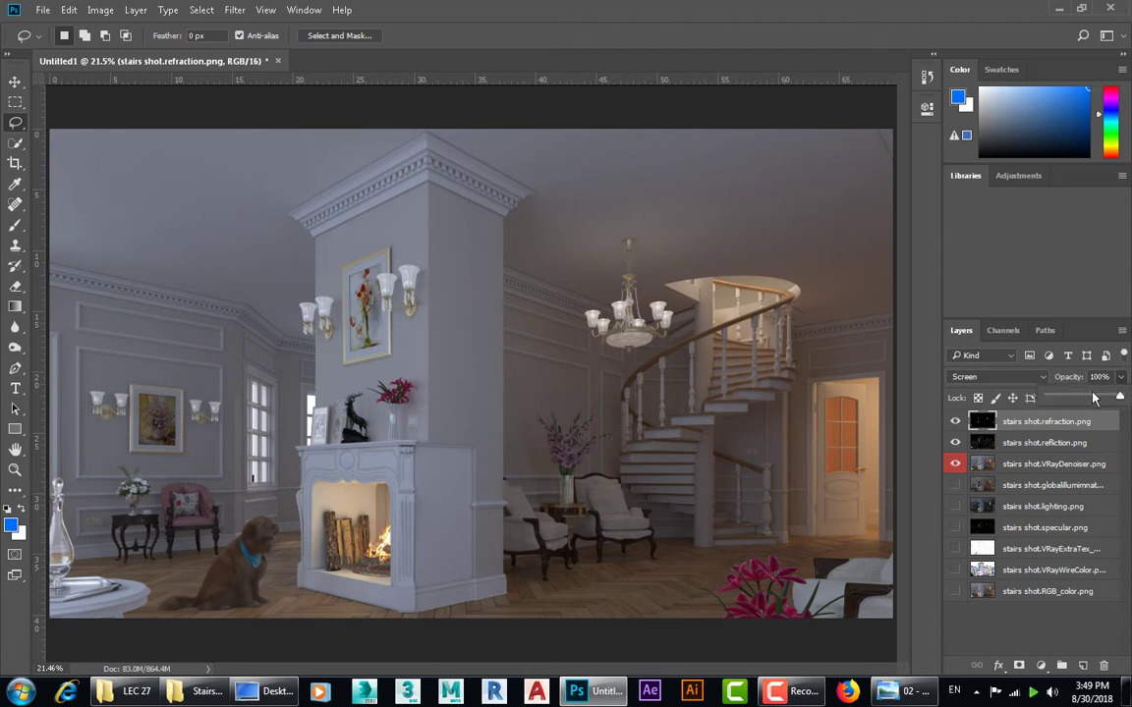
drag(1096, 395, 1080, 398)
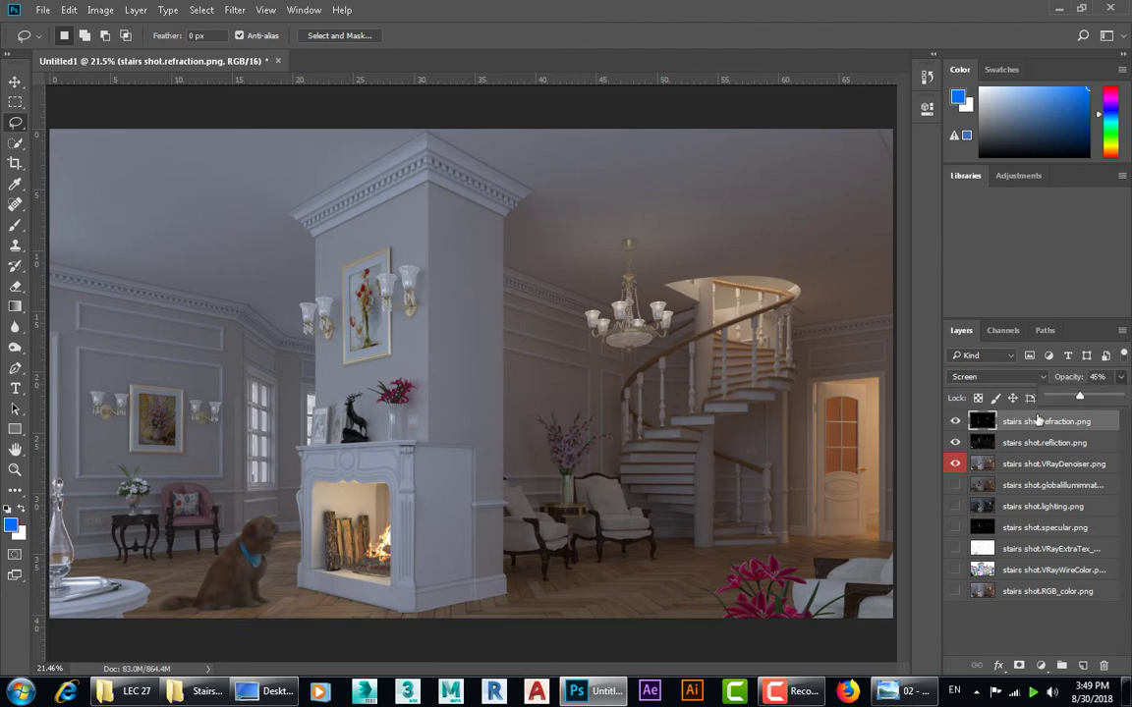
click(1063, 509)
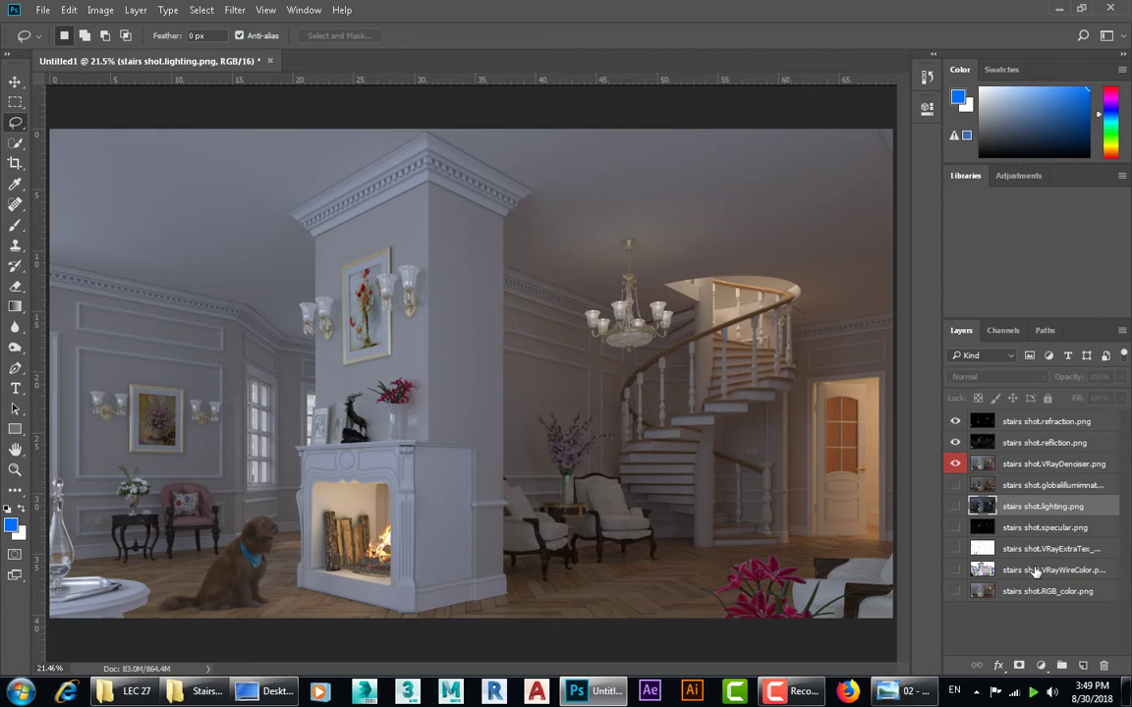
Move the VRayExtraTex pass to the top, make it visible and set it to Multiply.
drag(1031, 548, 1021, 423)
click(955, 422)
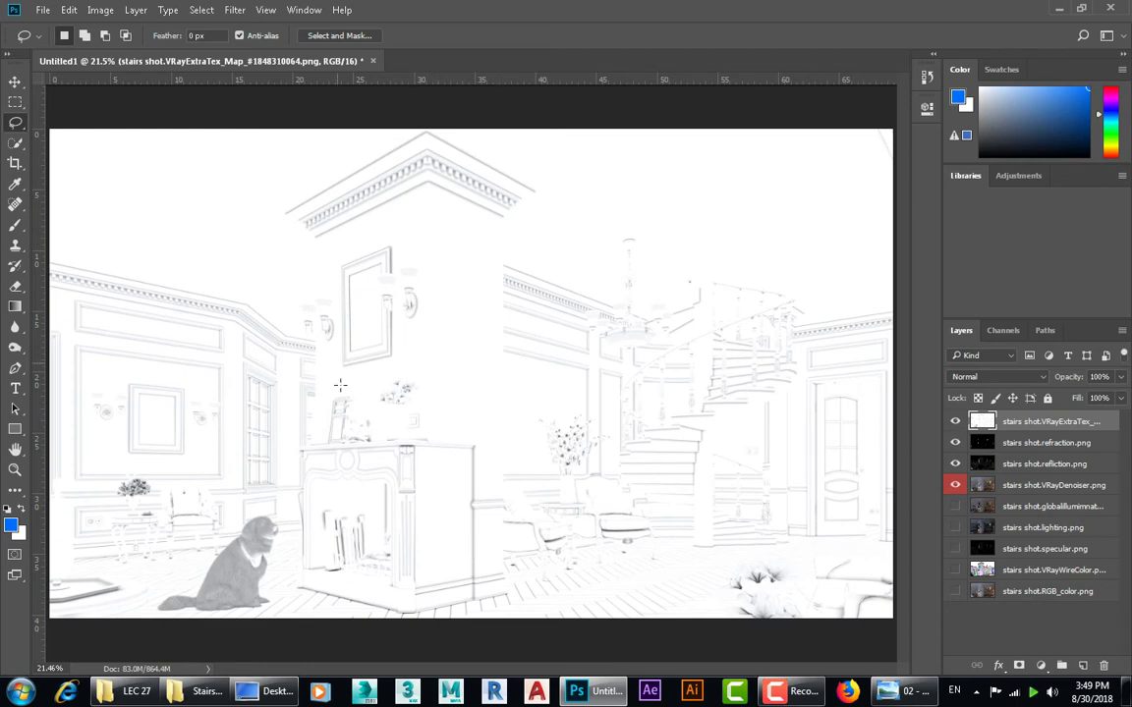
click(1036, 380)
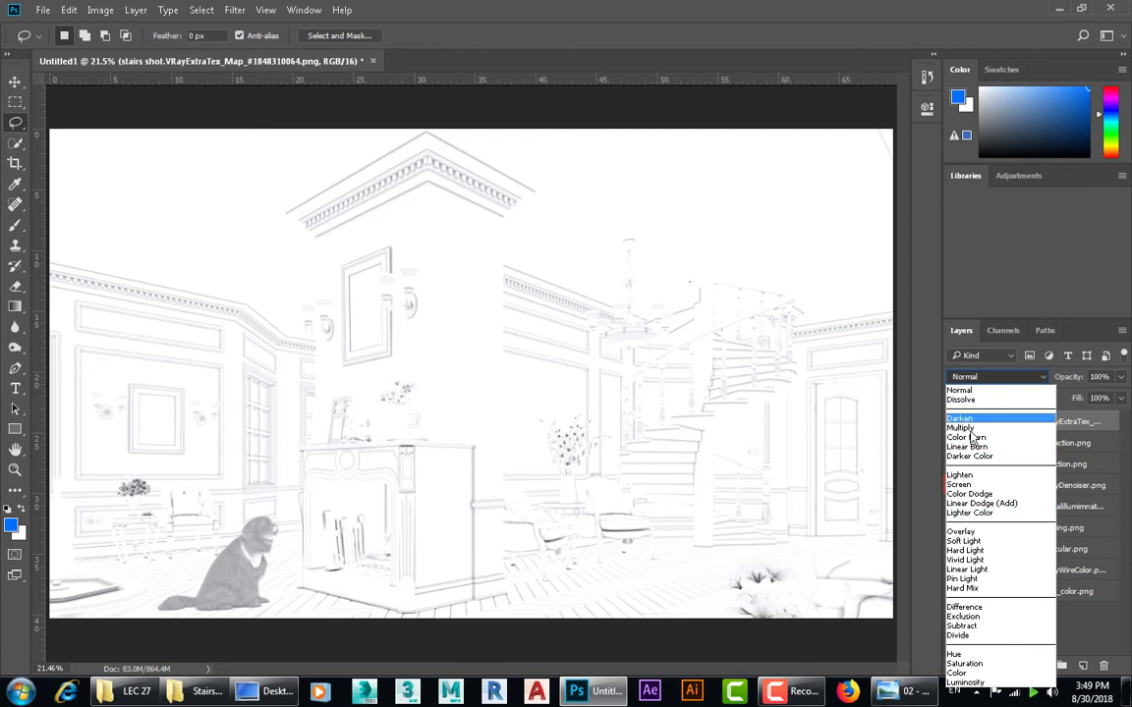
click(977, 420)
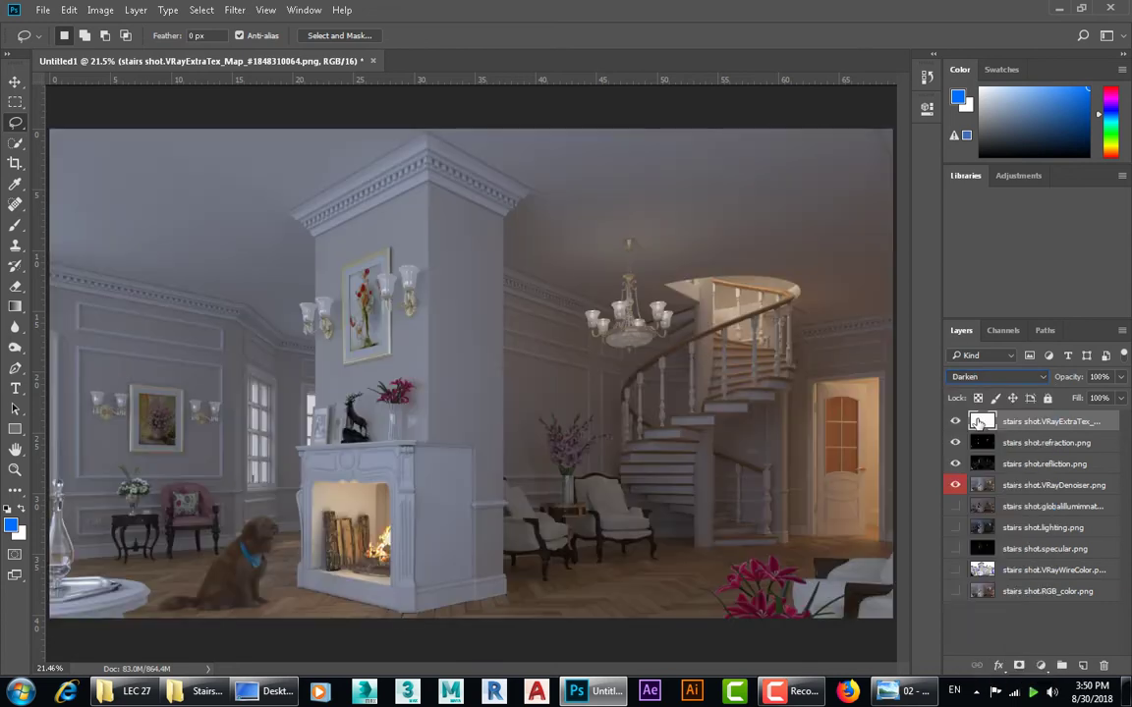
click(955, 422)
click(994, 377)
click(970, 429)
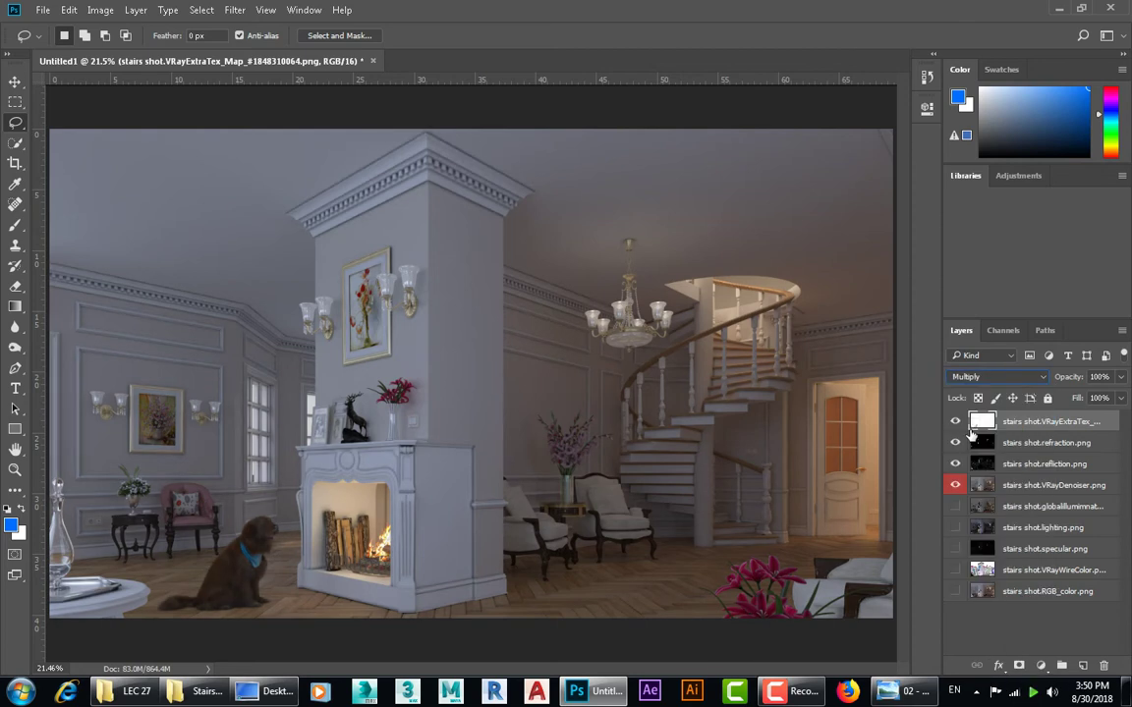
Toggle the VRayExtraTex pass to compare the render with and without edges.
click(956, 424)
click(956, 423)
click(955, 423)
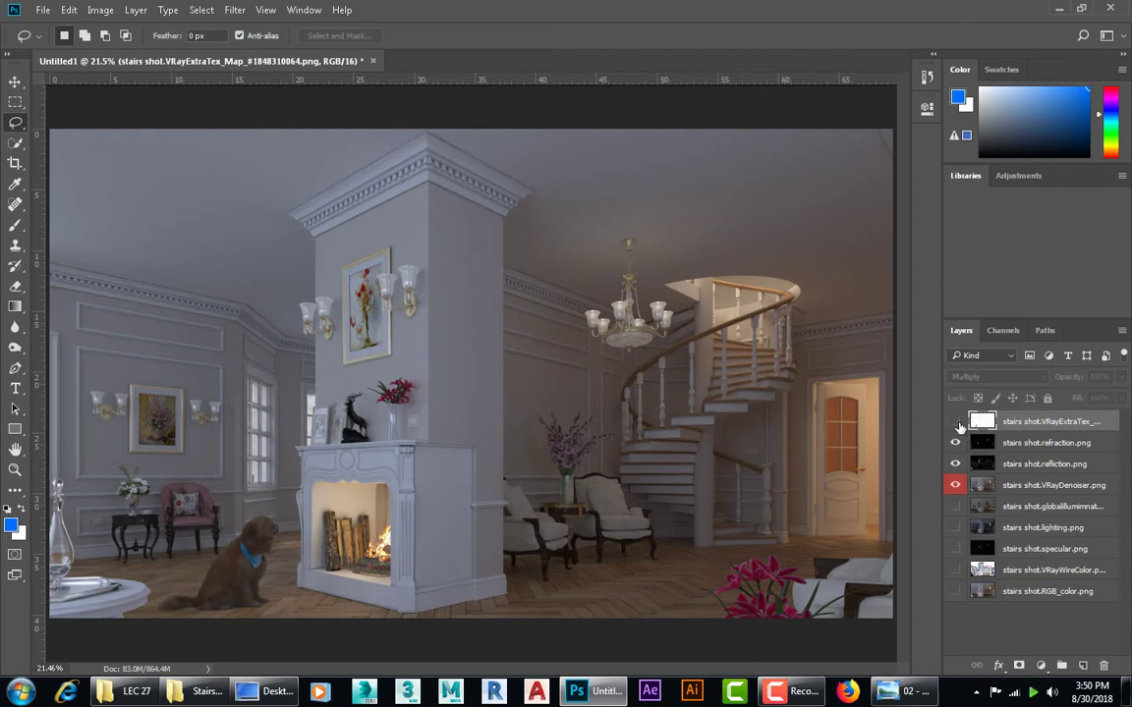
click(956, 422)
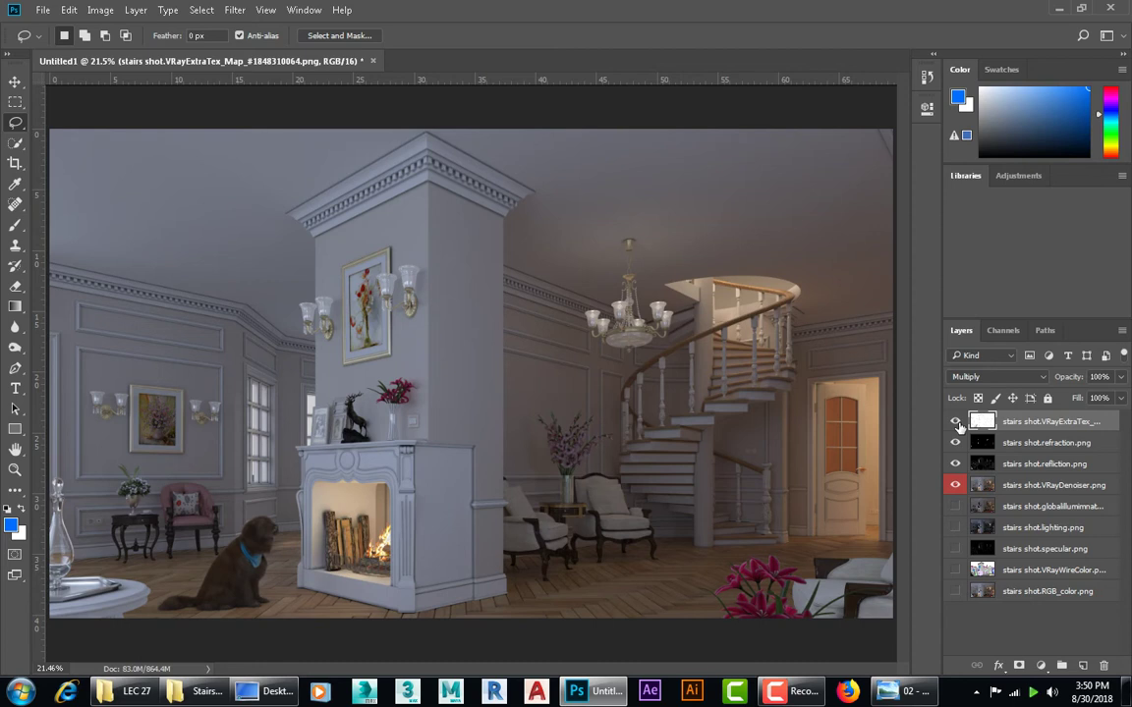
click(956, 422)
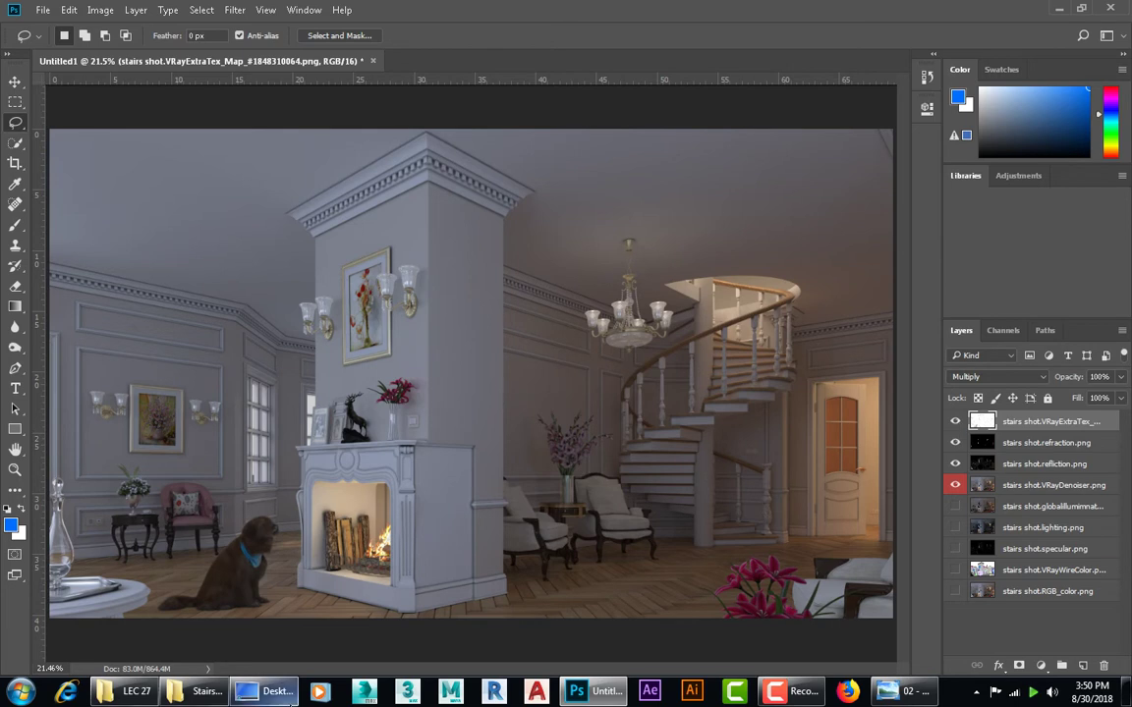
Launch 3ds Max 2018 with an empty scene, then switch back to Photoshop.
click(407, 692)
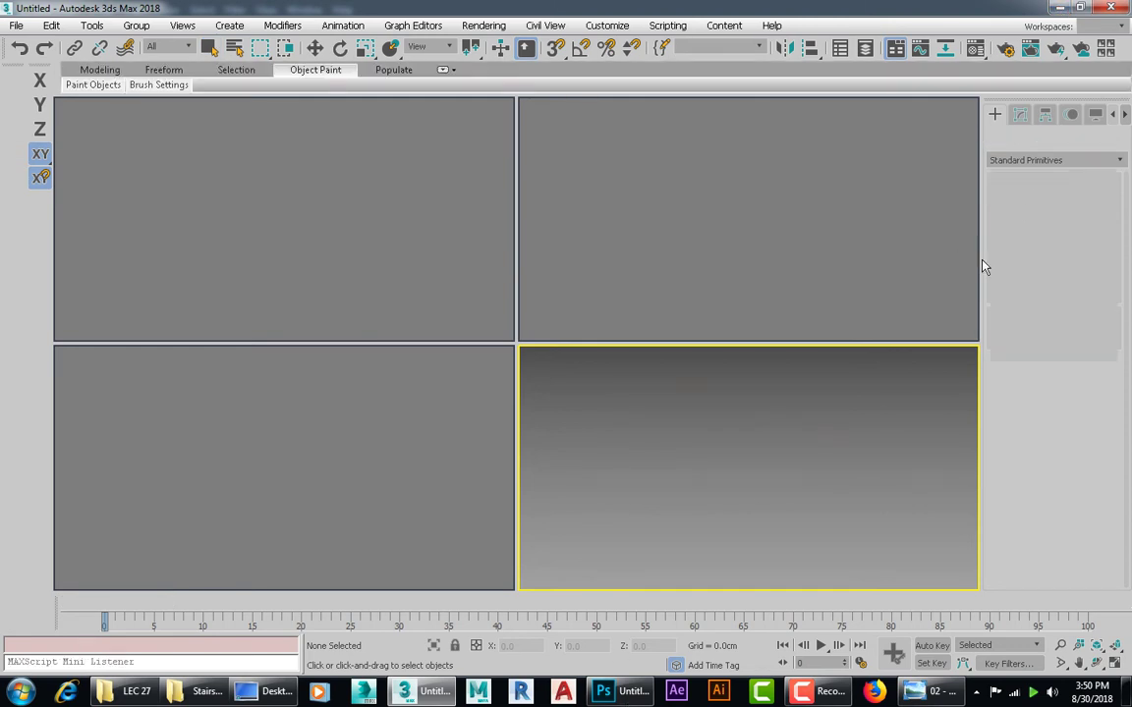
key(alt+Tab)
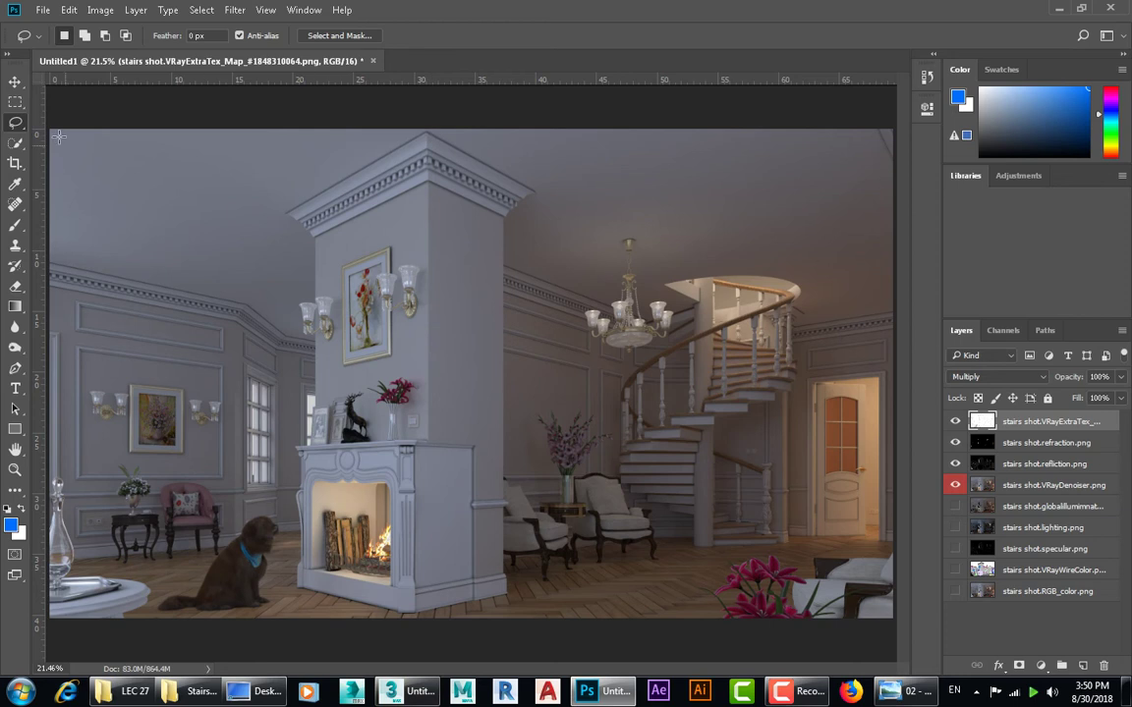
Set VRayExtraTex opacity to 30%, compare it, and move VRayWireColor to the top.
click(17, 81)
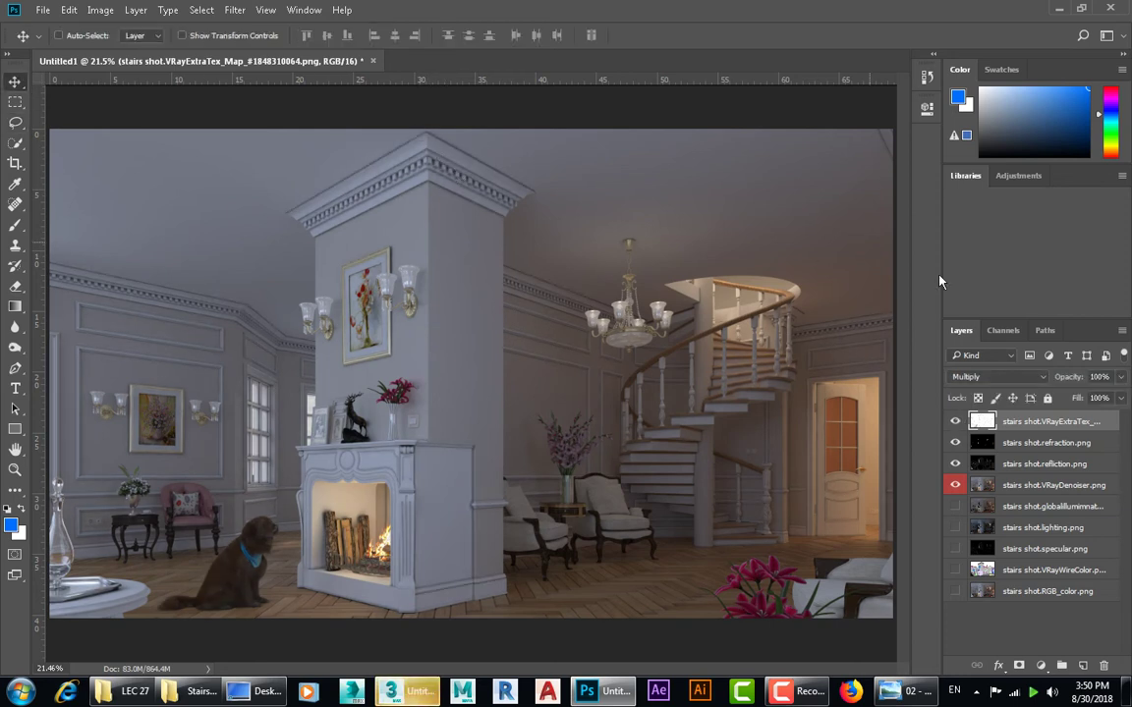
click(1120, 376)
drag(1119, 397, 1077, 399)
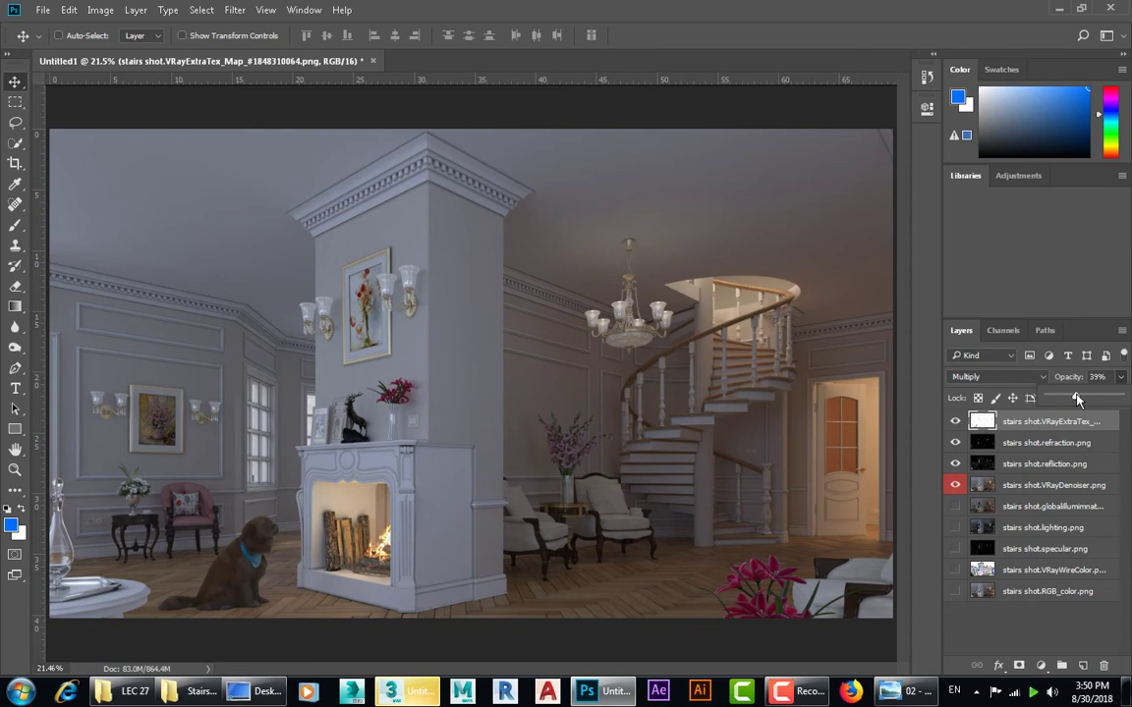
click(956, 421)
click(956, 422)
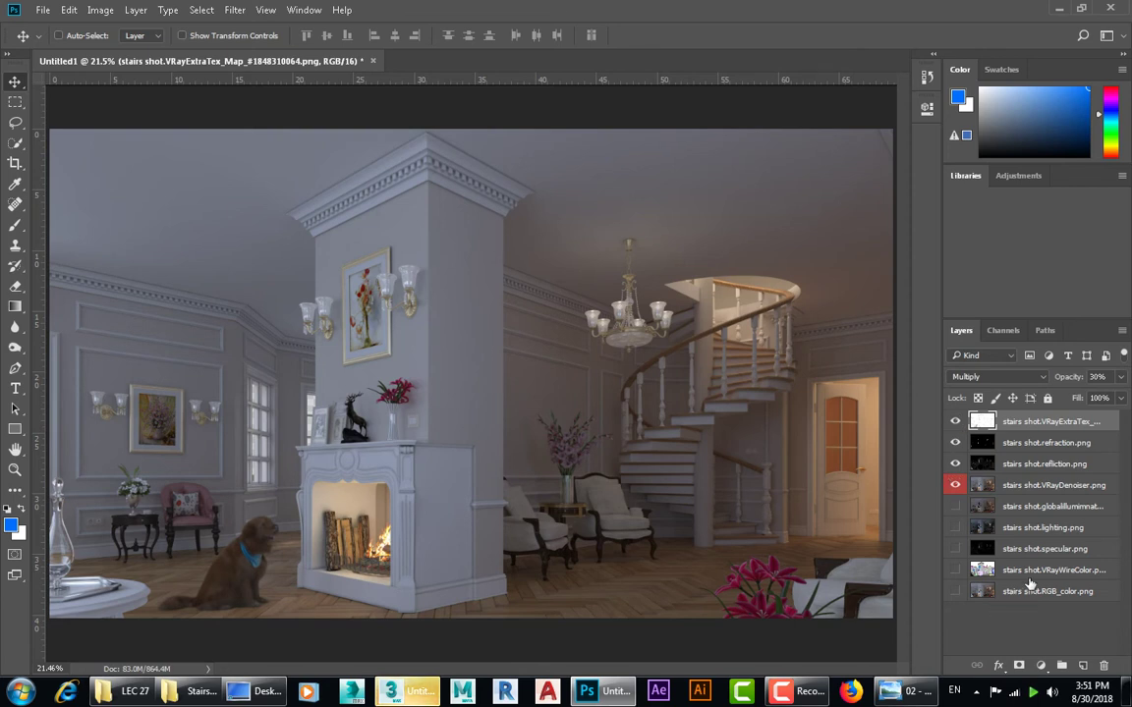
mouse_move(1044, 571)
mouse_down()
mouse_move(1038, 413)
mouse_move(958, 420)
mouse_up()
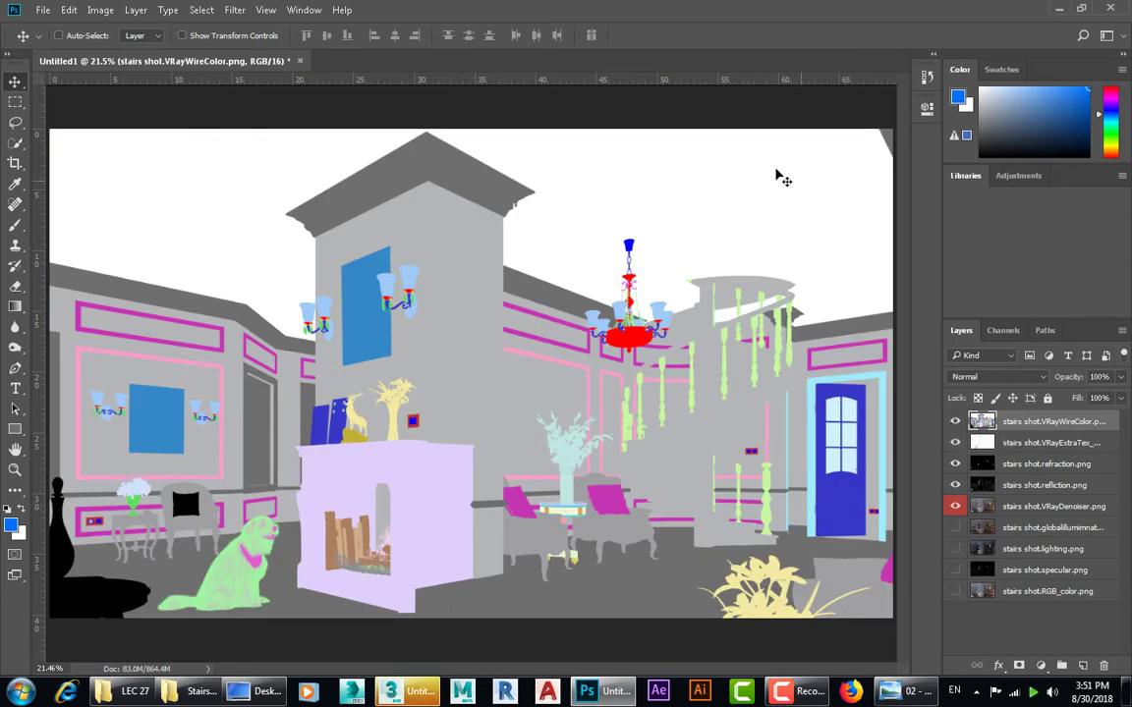
Hide VRayWireColor and trace a Polygonal Lasso ceiling outline from the left cornice to the stair landing.
key(ctrl+comma)
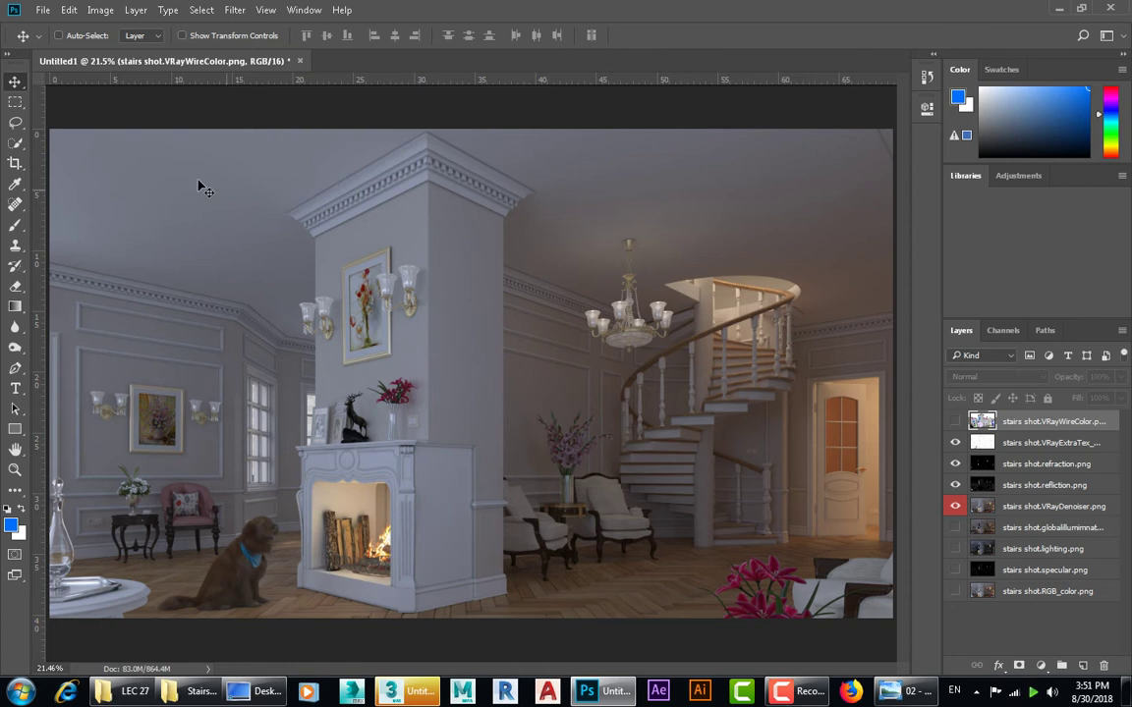
click(15, 101)
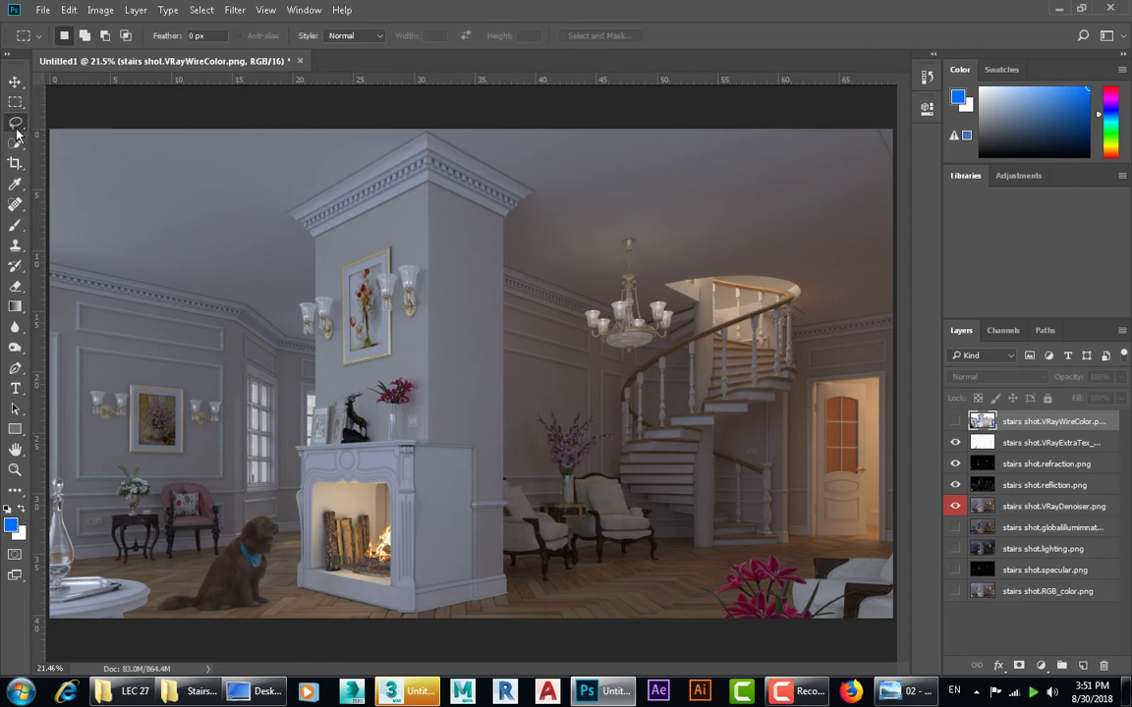
right_click(16, 129)
click(79, 139)
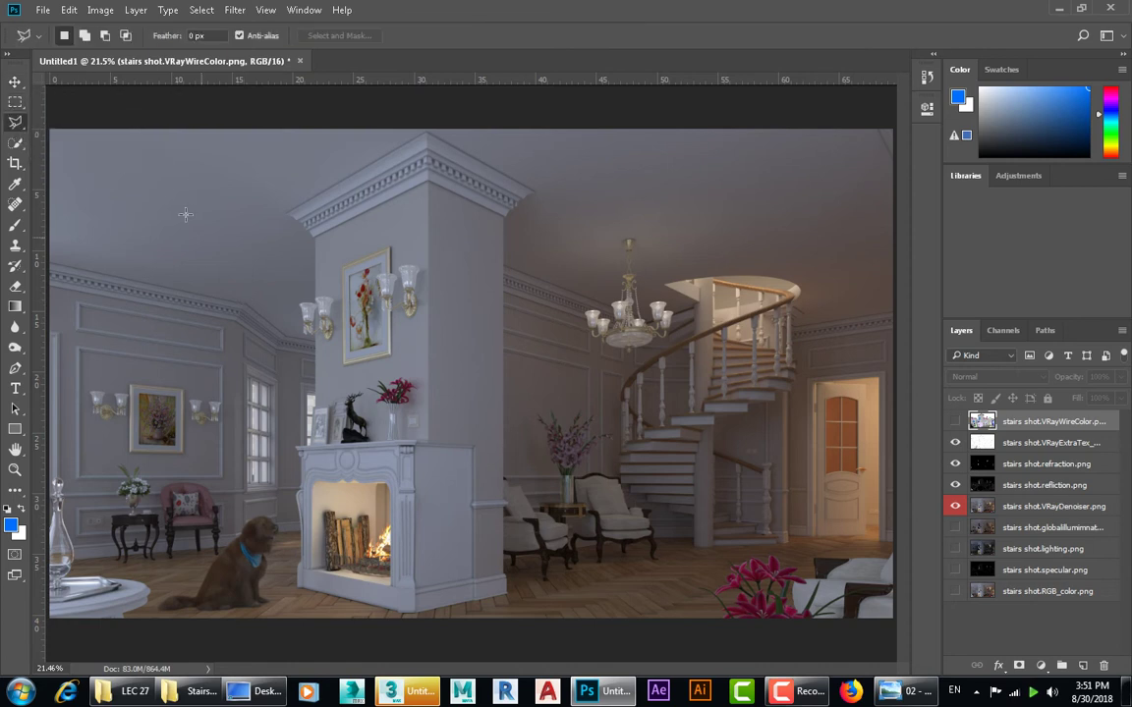
click(244, 304)
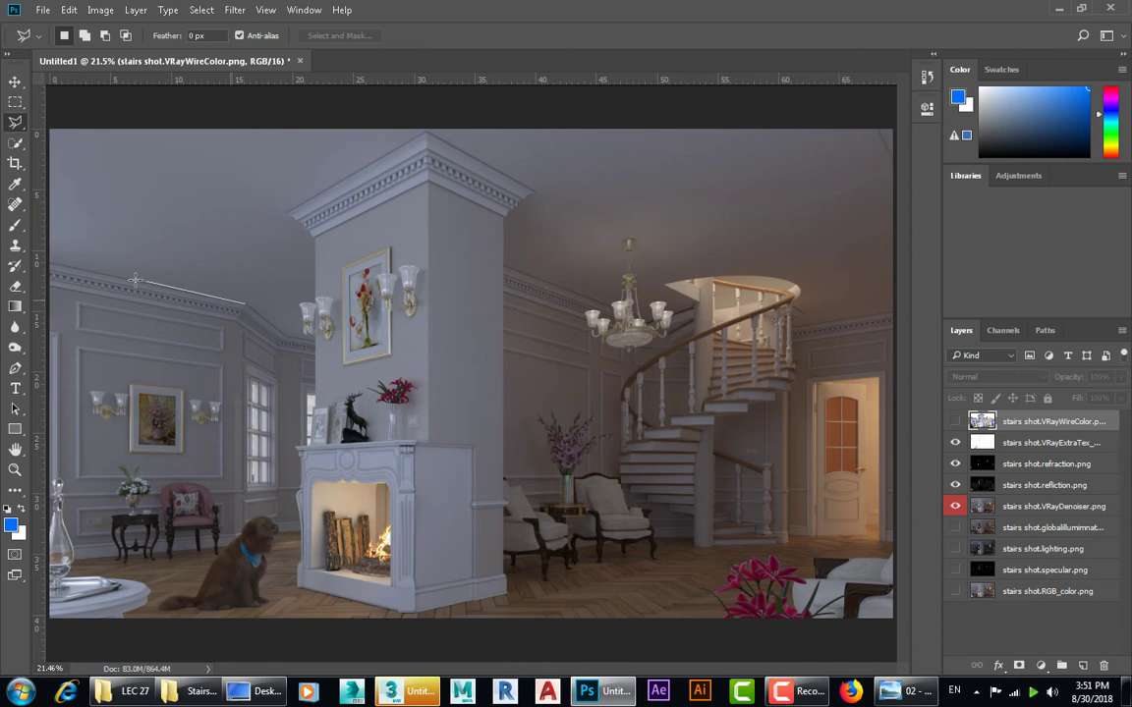
click(46, 264)
click(52, 126)
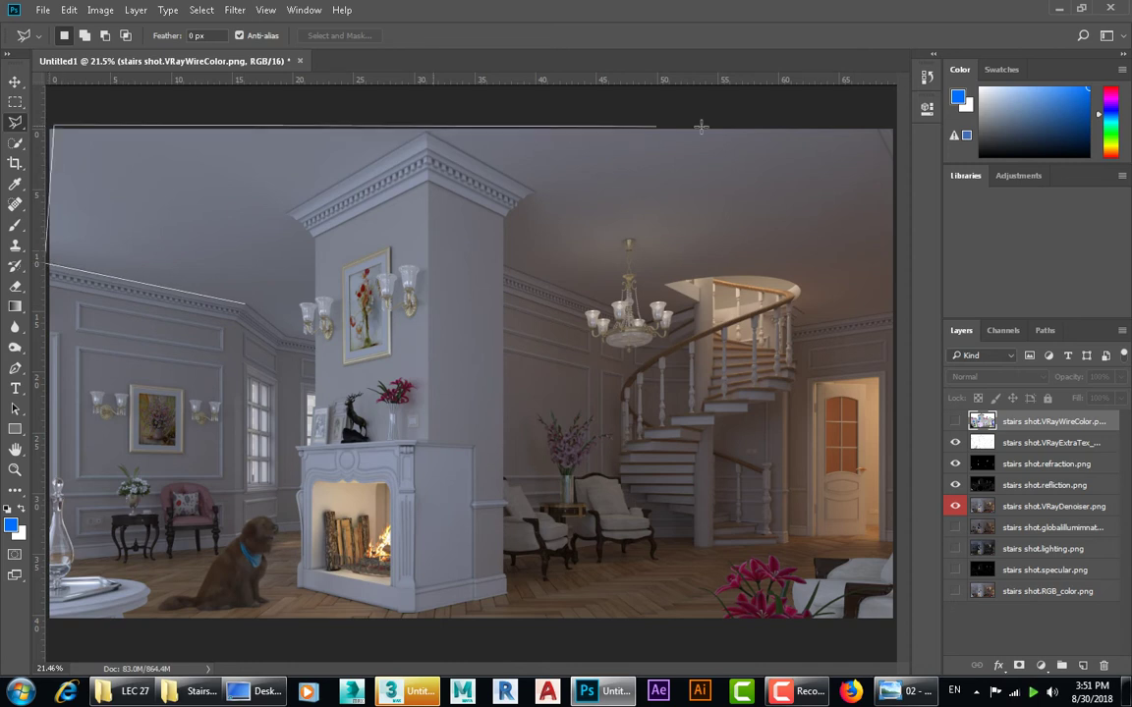
click(880, 128)
click(894, 167)
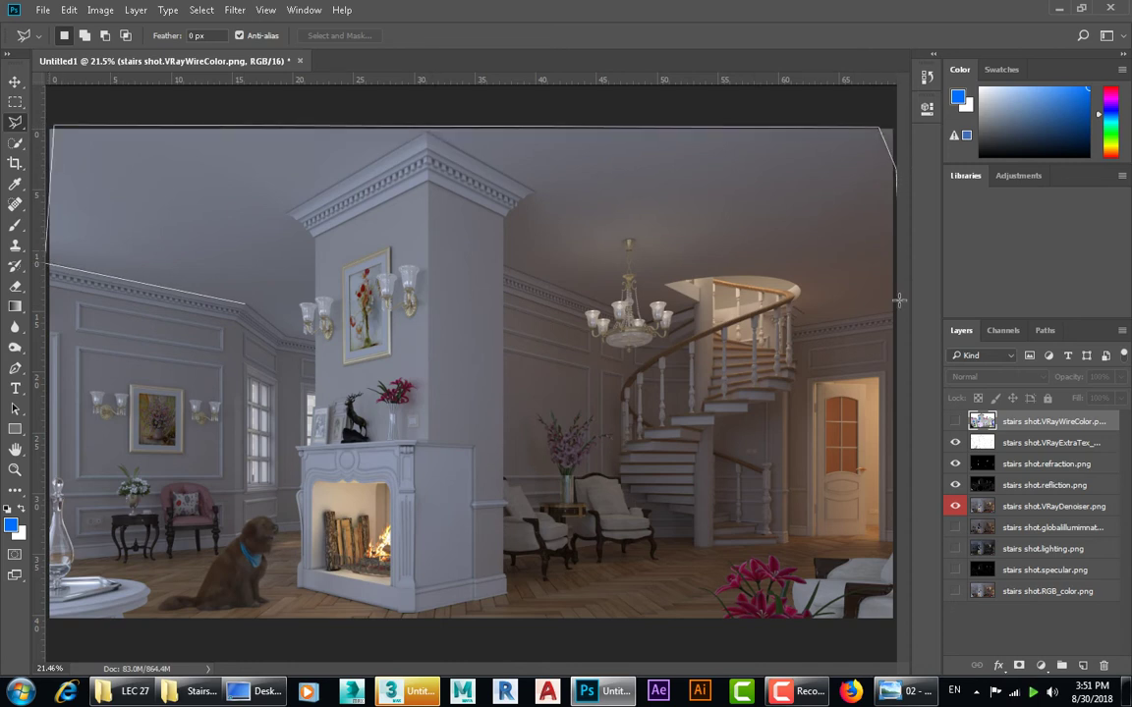
click(886, 317)
click(797, 322)
click(801, 298)
click(776, 278)
click(716, 277)
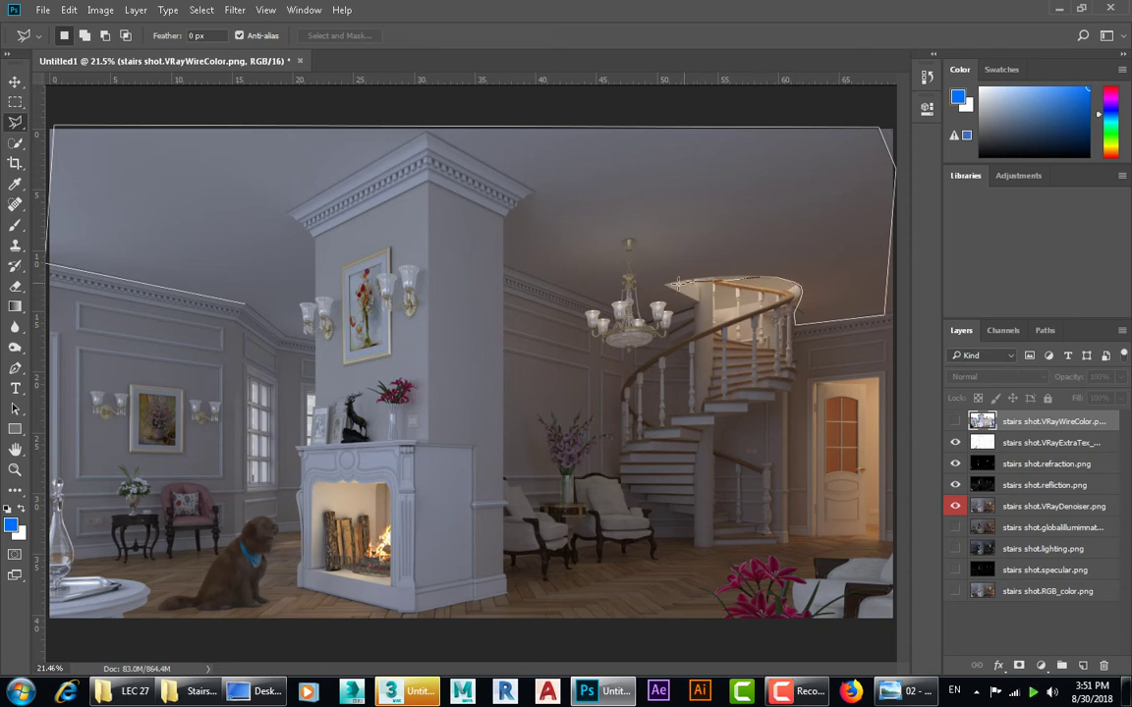
click(670, 286)
Continue the outline around the chandelier and pillar, then cancel it and show VRayWireColor.
click(701, 305)
click(662, 317)
click(631, 233)
click(620, 293)
click(587, 295)
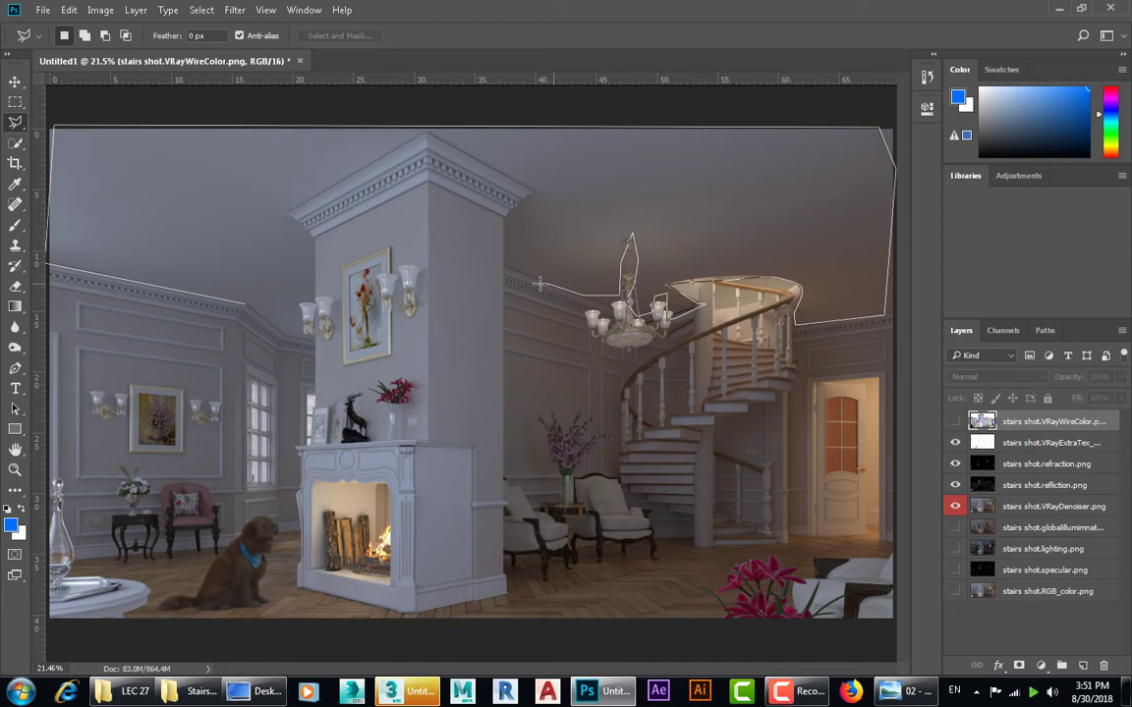
click(506, 267)
click(511, 211)
click(527, 194)
click(424, 135)
click(301, 209)
click(318, 246)
click(312, 287)
click(301, 330)
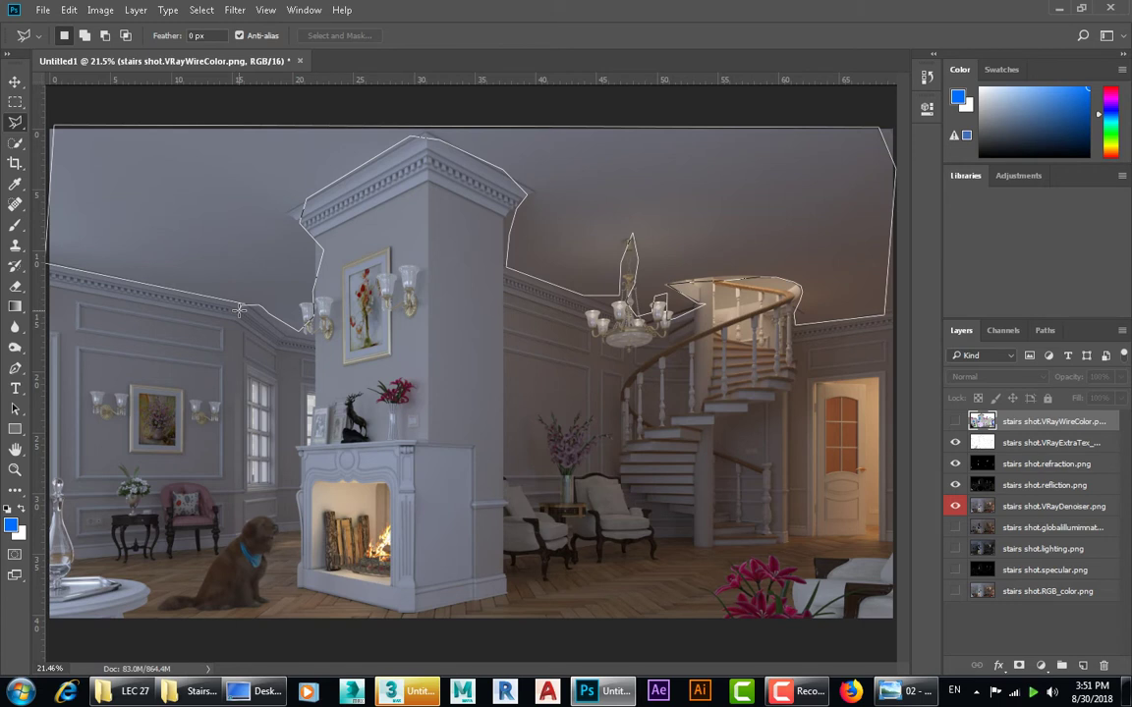
key(Escape)
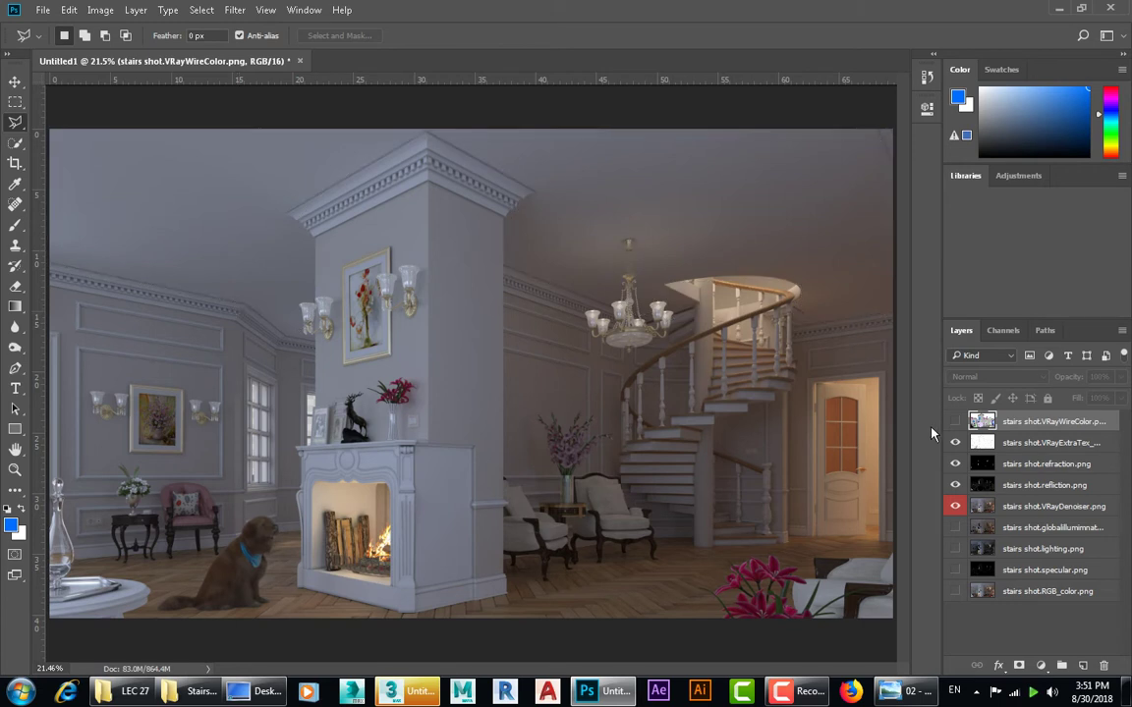
click(956, 422)
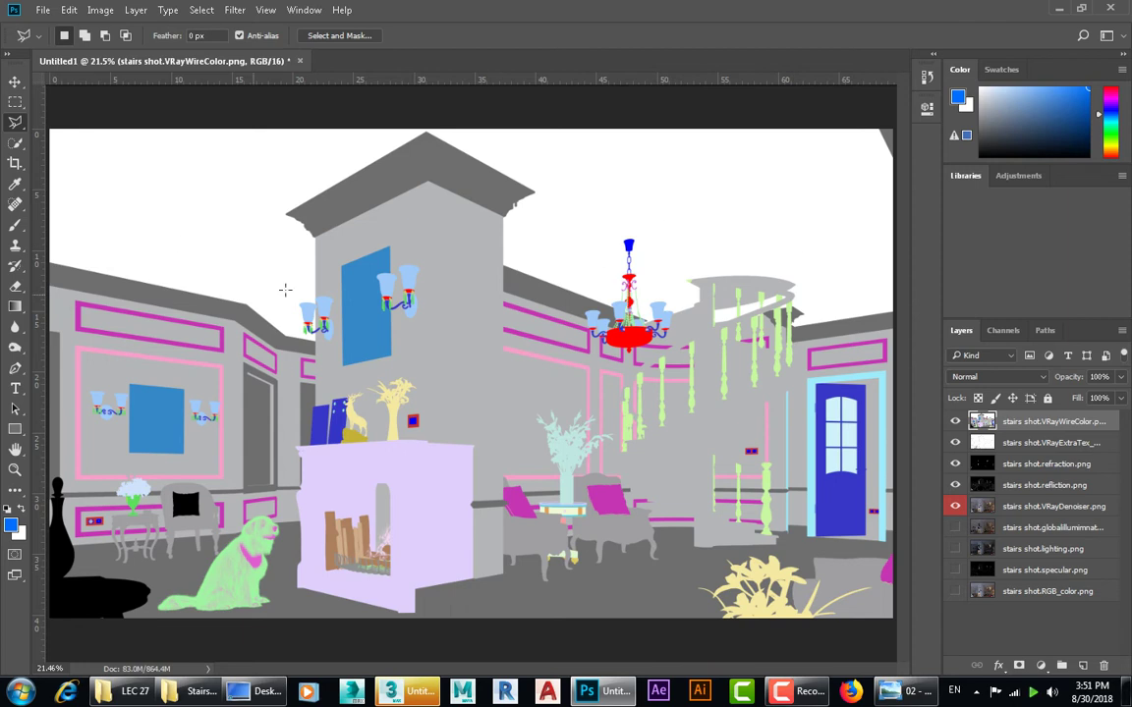
Magic Wand the white ceiling in VRayWireColor, then hide that layer.
click(16, 141)
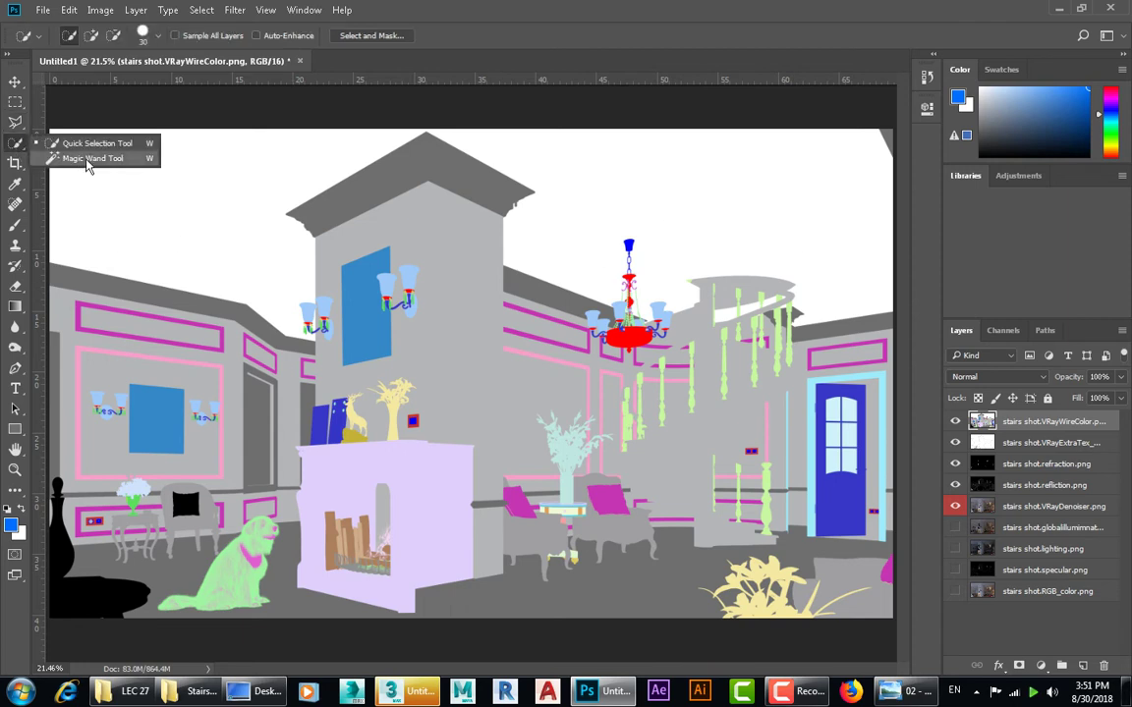
click(84, 158)
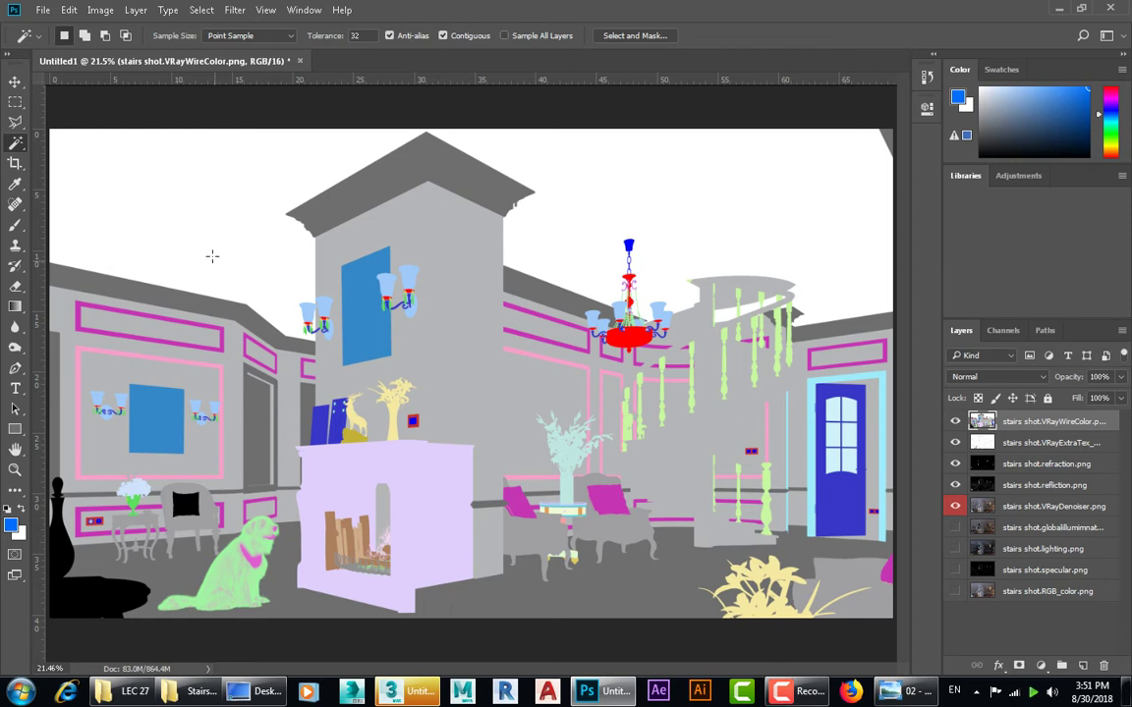
click(226, 214)
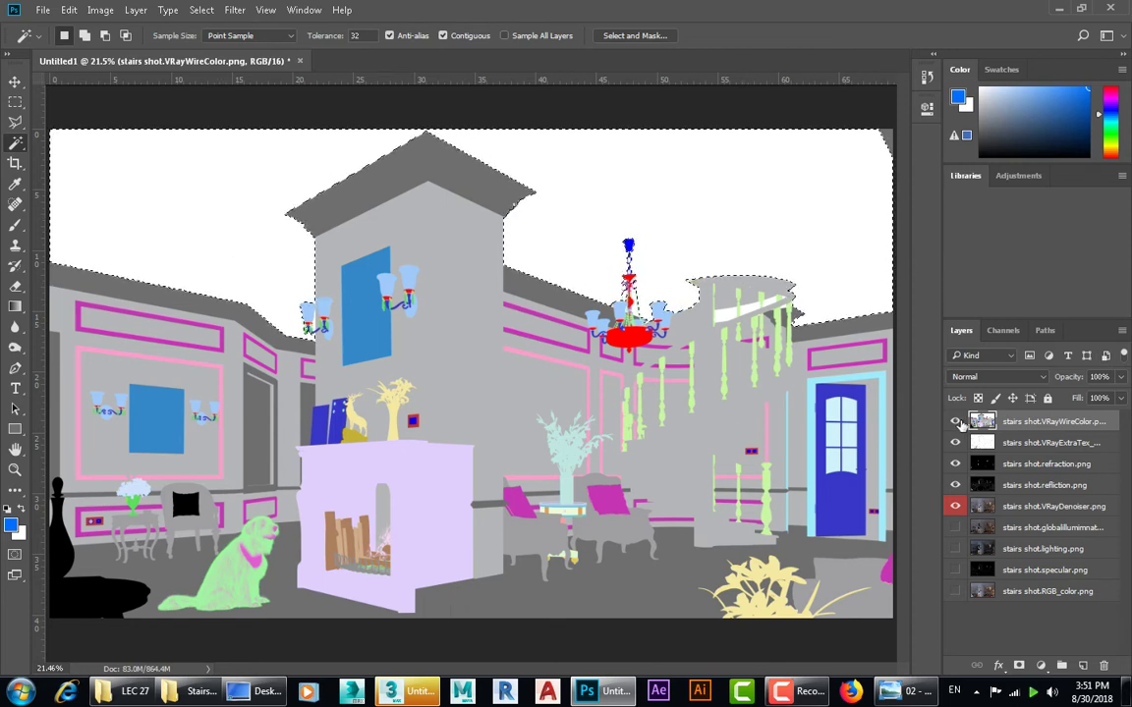
right_click(22, 143)
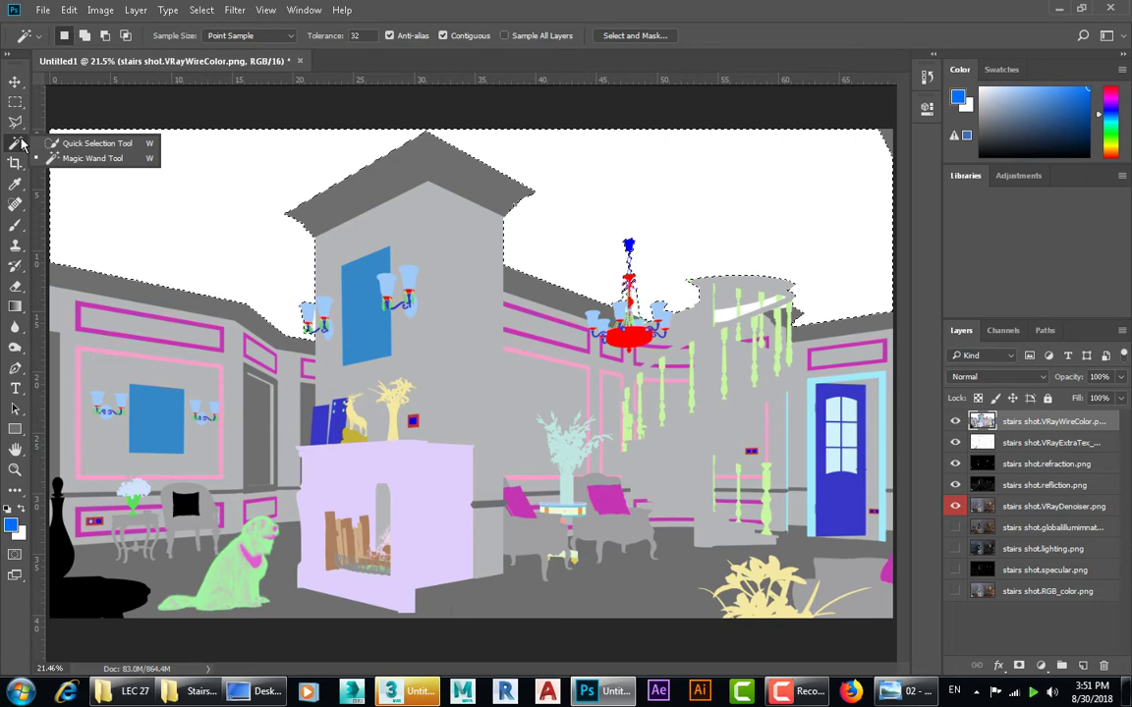
click(134, 160)
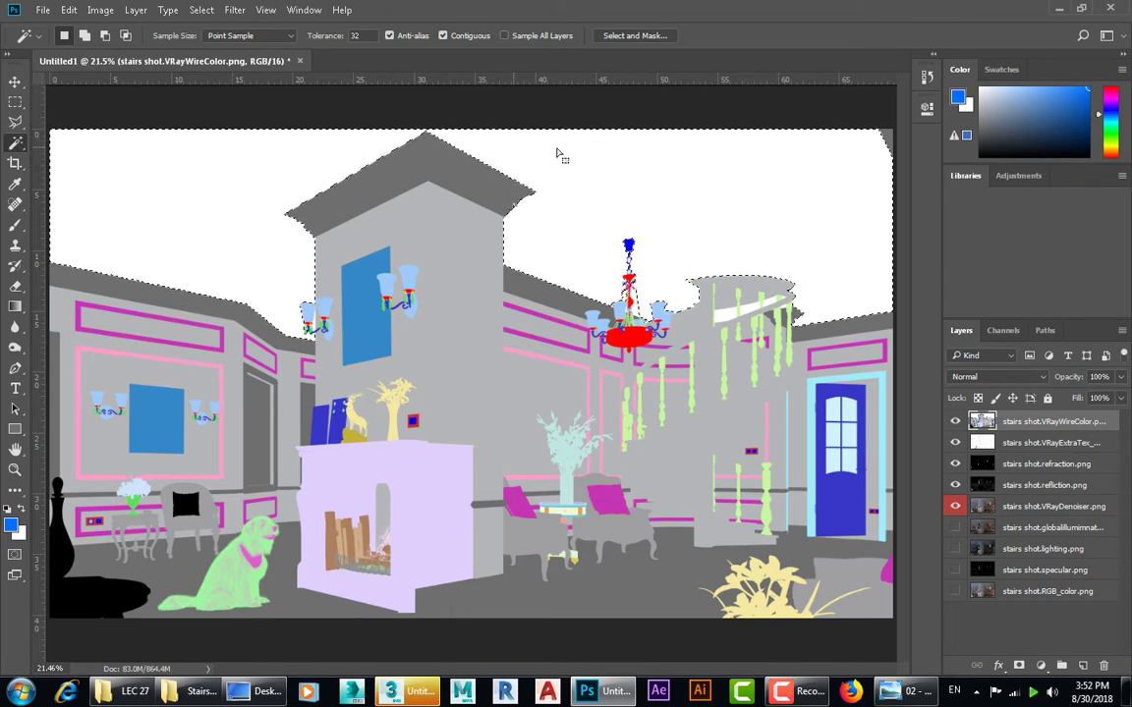
click(955, 420)
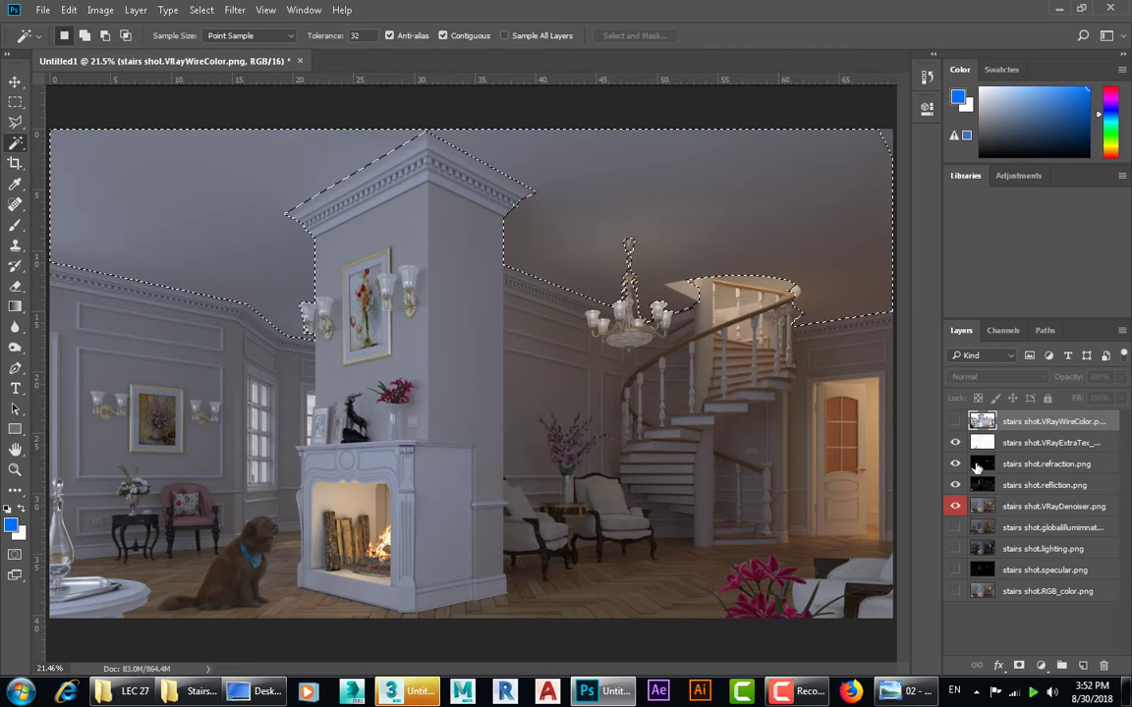
Copy the selected ceiling from VRayDenoiser onto a new layer with Layer Via Copy.
click(1023, 507)
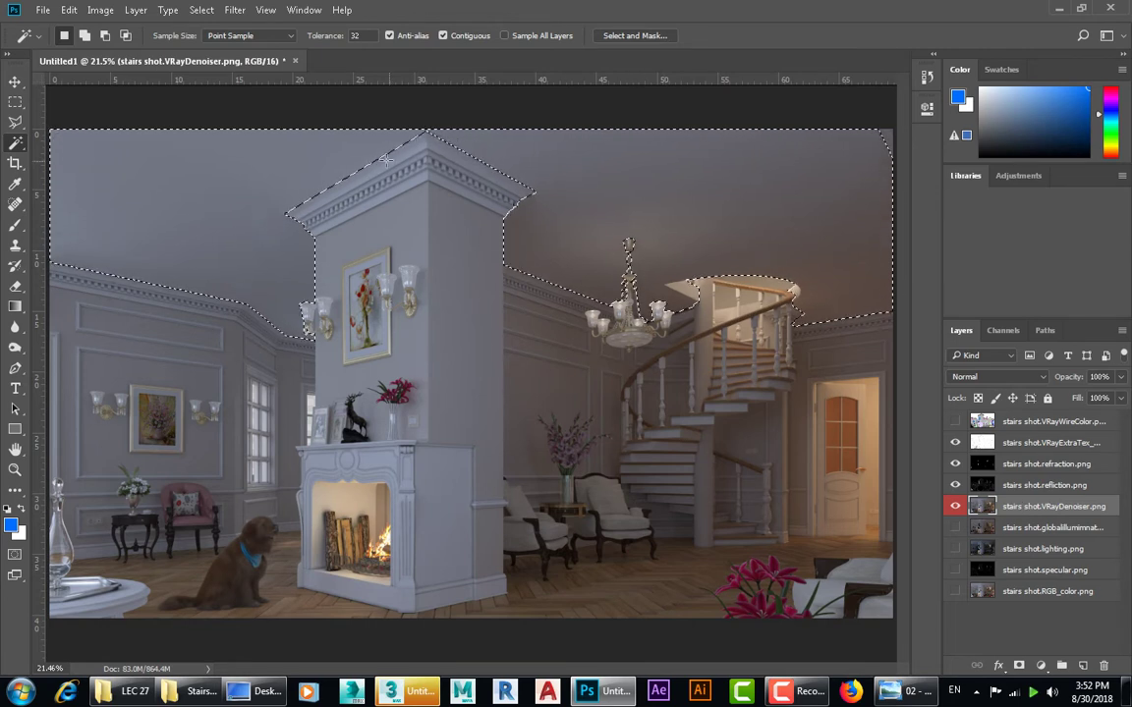
right_click(571, 168)
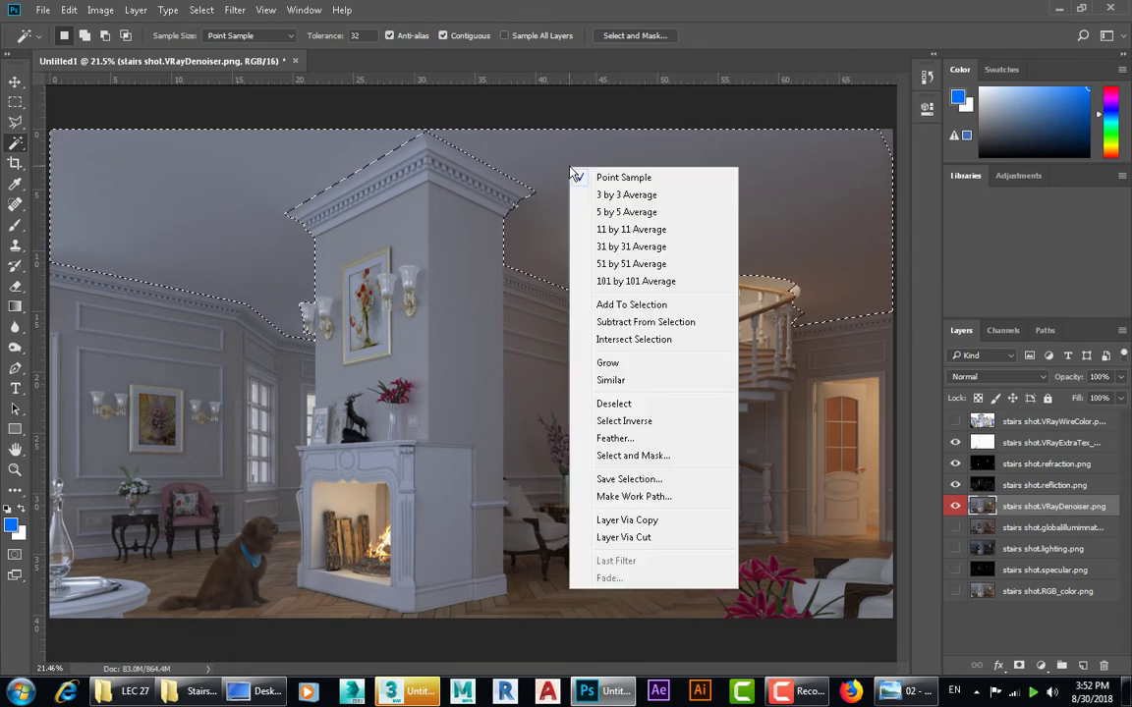
click(656, 521)
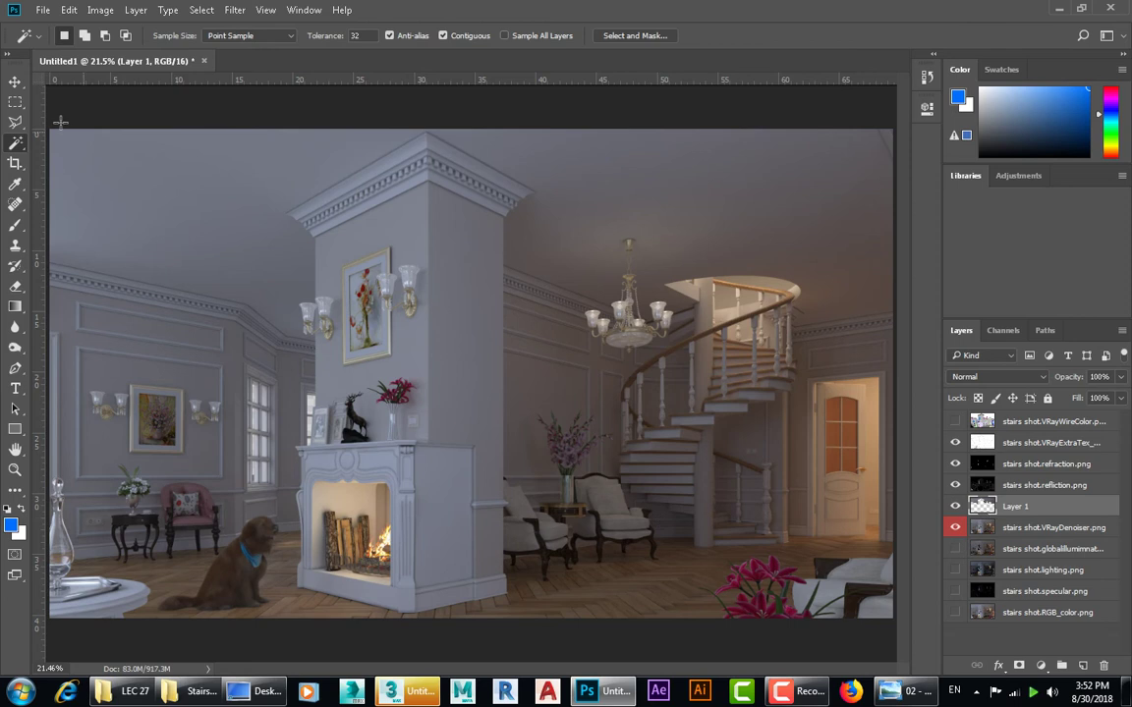
Rename the copied ceiling layer 'Layer 1' to 'NEW ROOF'.
key(v)
mouse_move(627, 235)
mouse_down()
mouse_move(603, 454)
mouse_move(627, 236)
mouse_up()
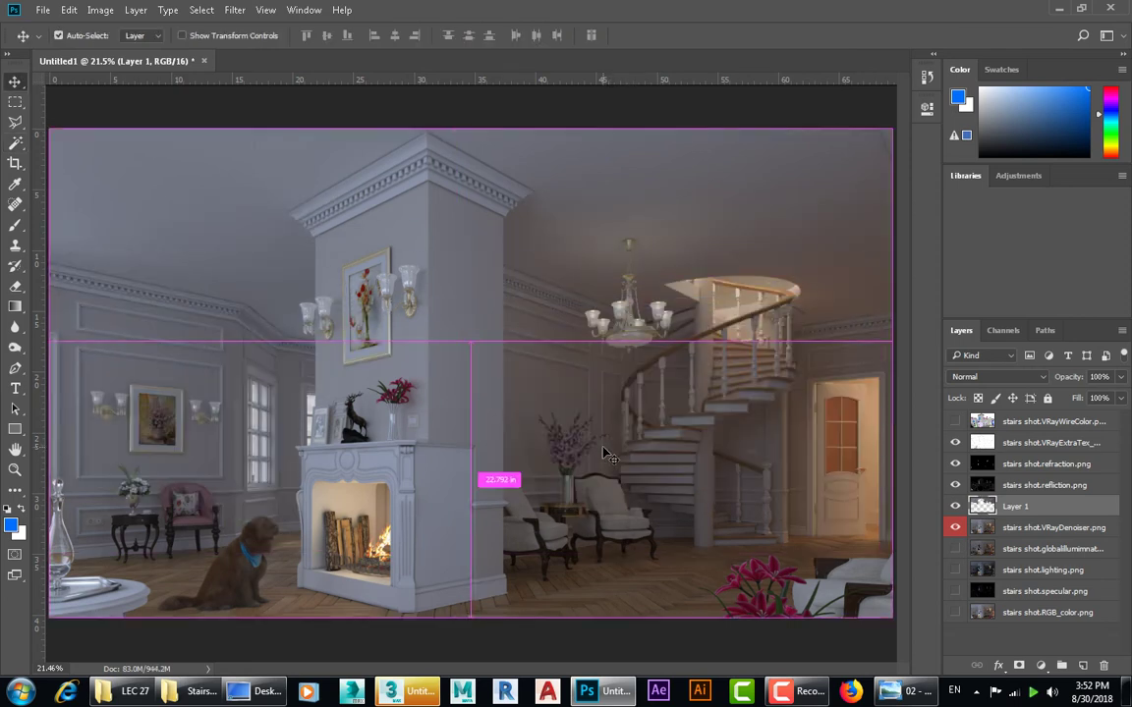
double_click(1015, 506)
text(NEW)
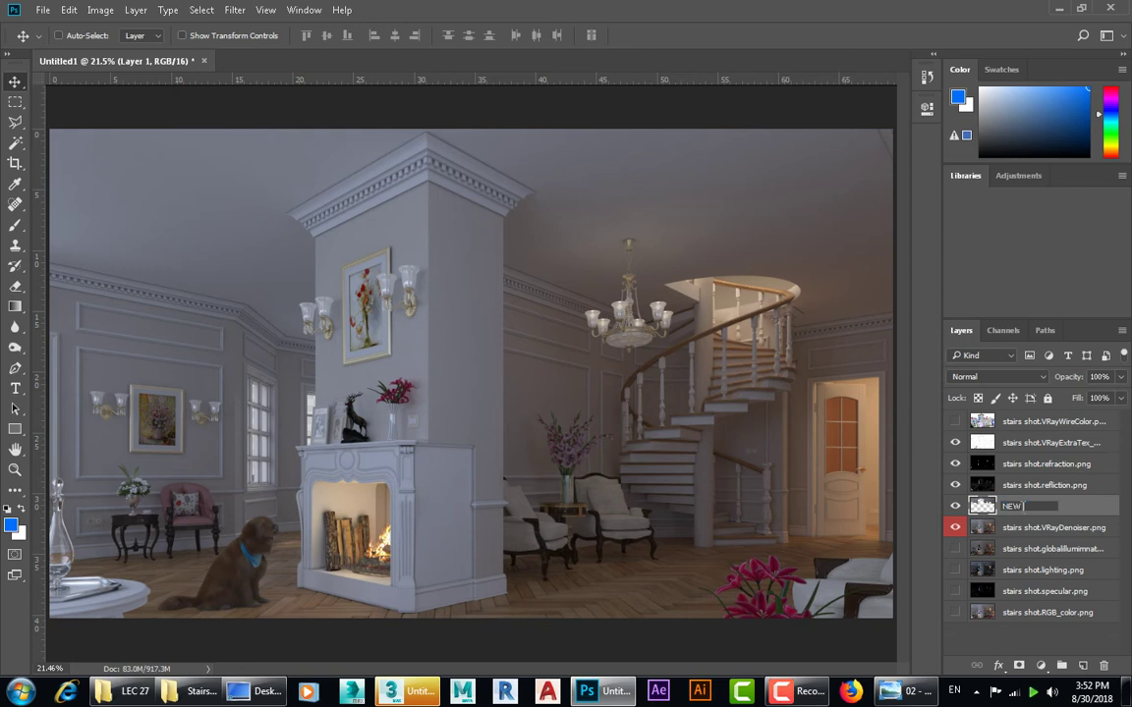
text( ROOF)
key(Return)
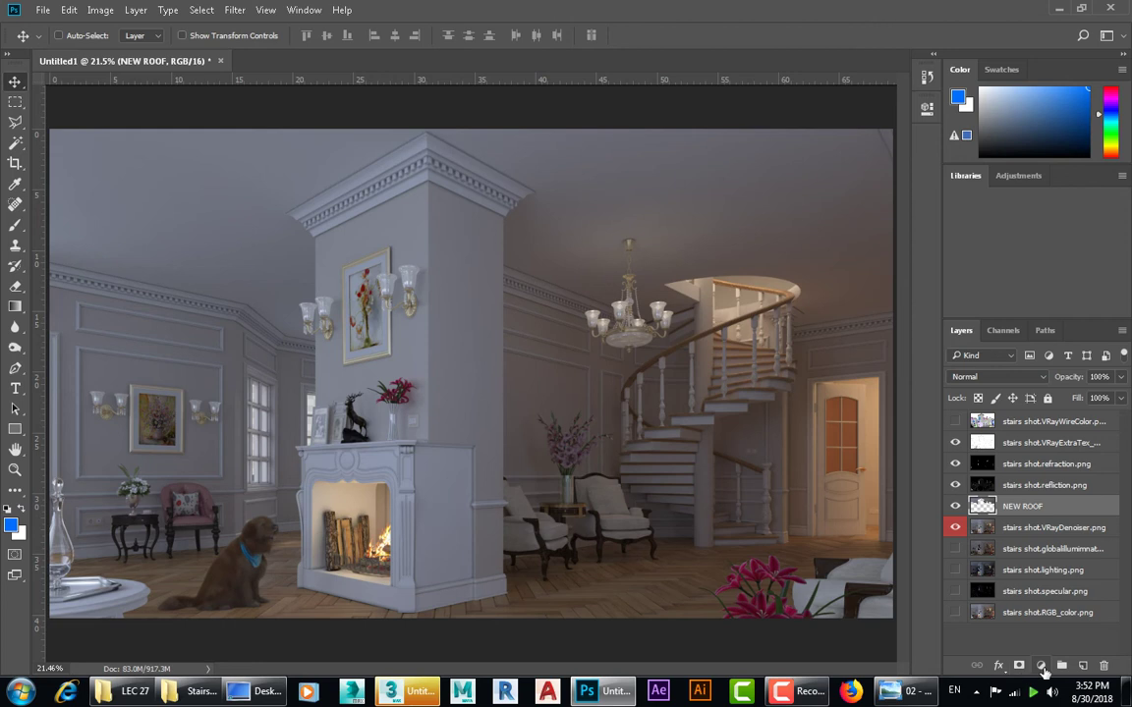
click(1041, 666)
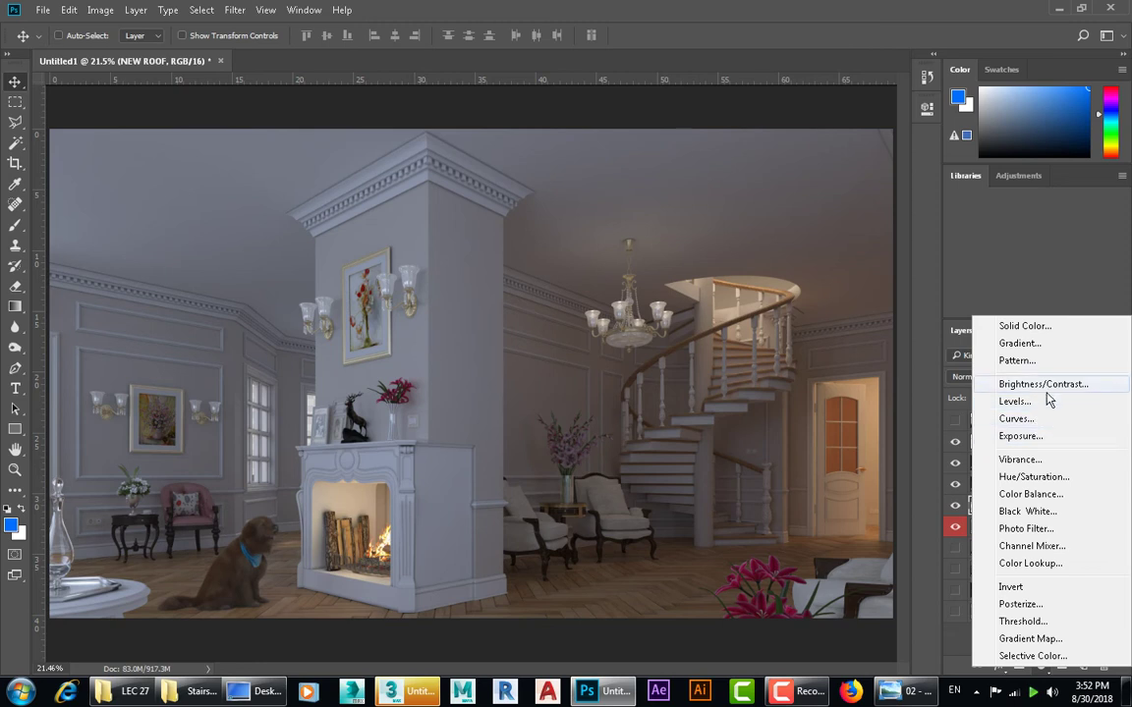
Try a clipped Brightness/Contrast on NEW ROOF, then delete it and undo a stray layer move.
click(1043, 384)
drag(796, 190, 878, 202)
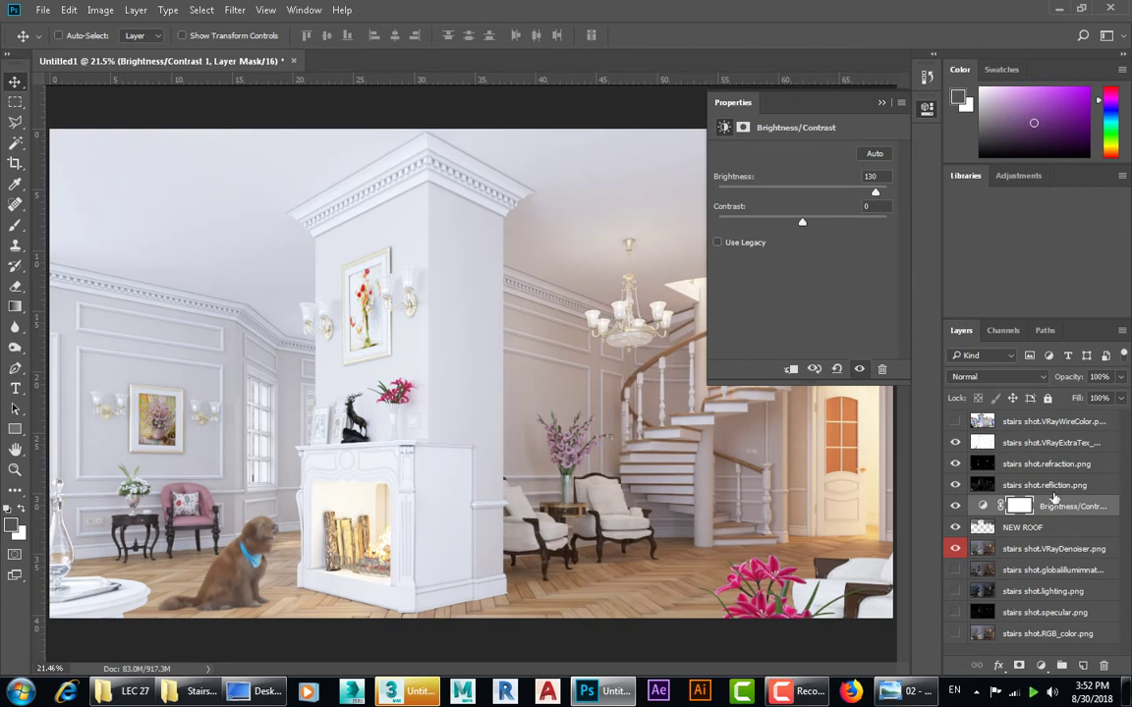
click(791, 370)
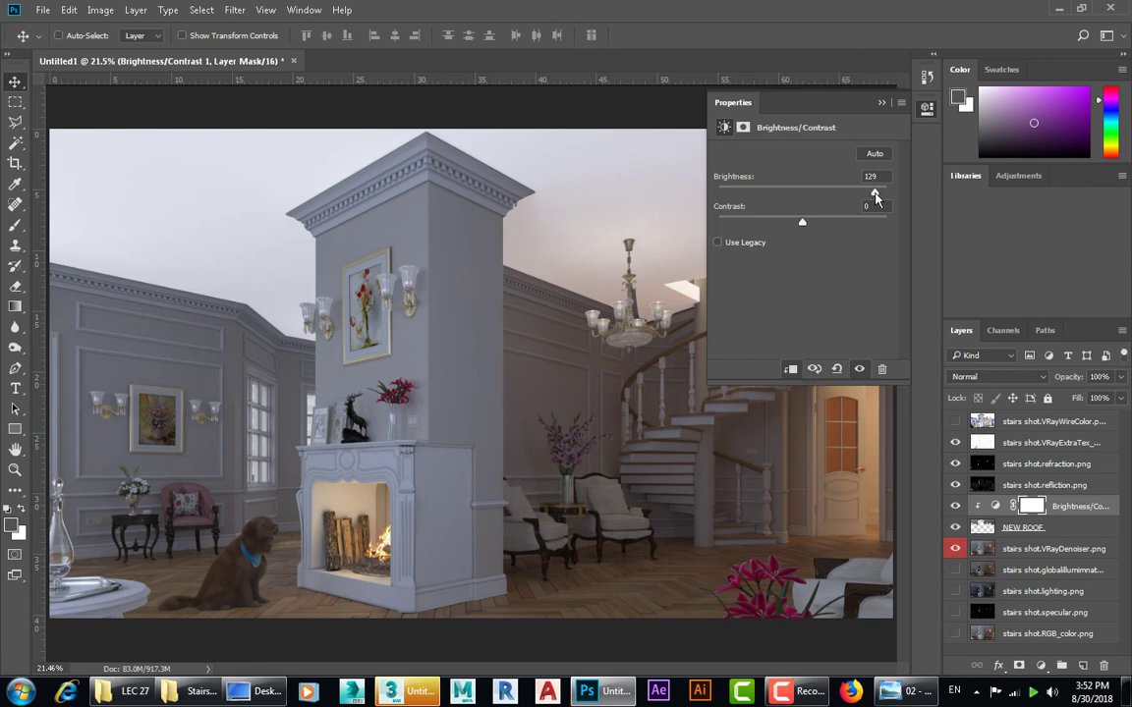
drag(875, 200, 705, 190)
mouse_move(766, 191)
mouse_down()
mouse_move(842, 191)
mouse_move(828, 190)
mouse_up()
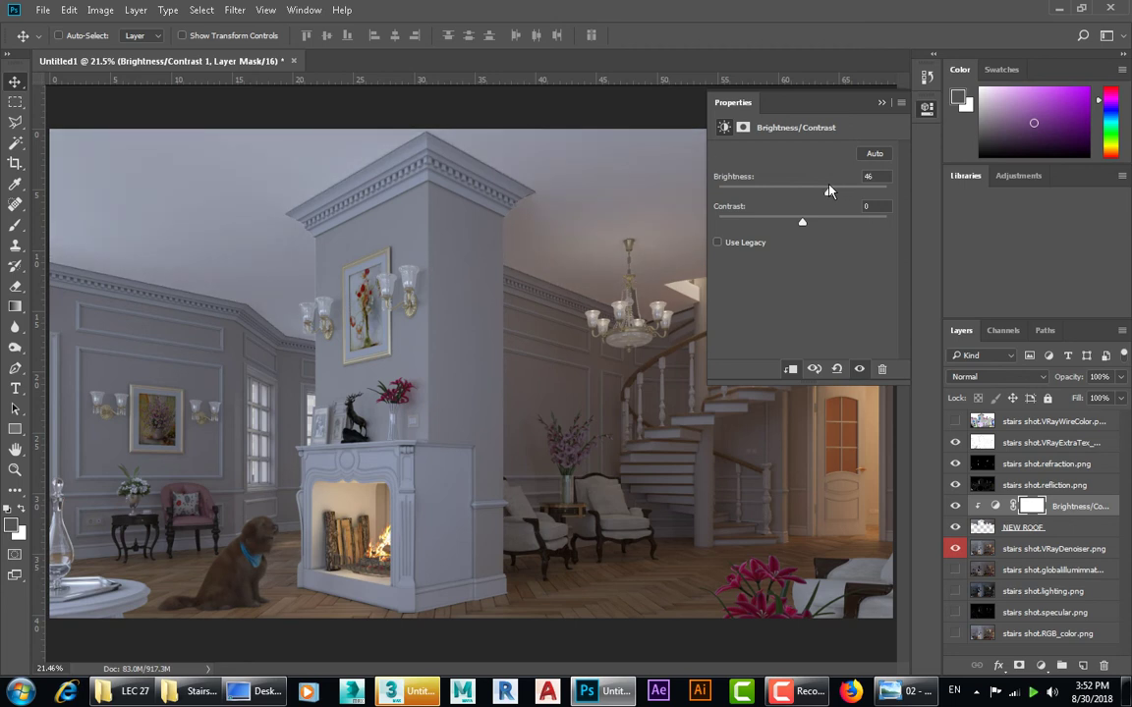
click(881, 369)
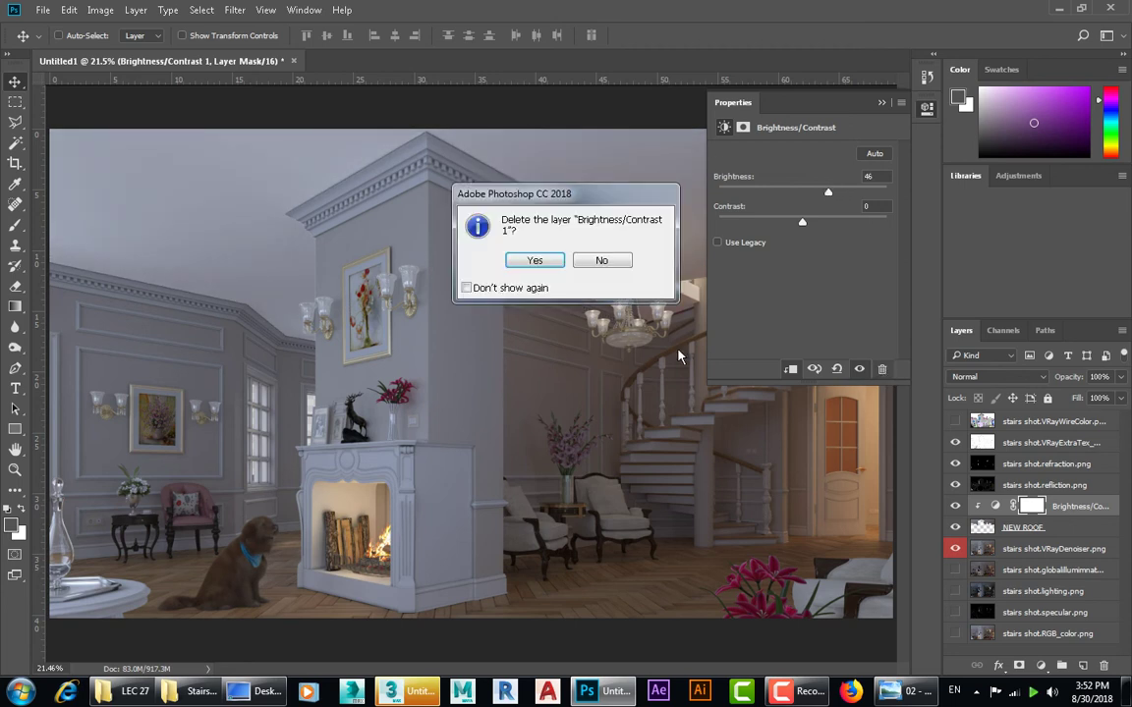
click(543, 261)
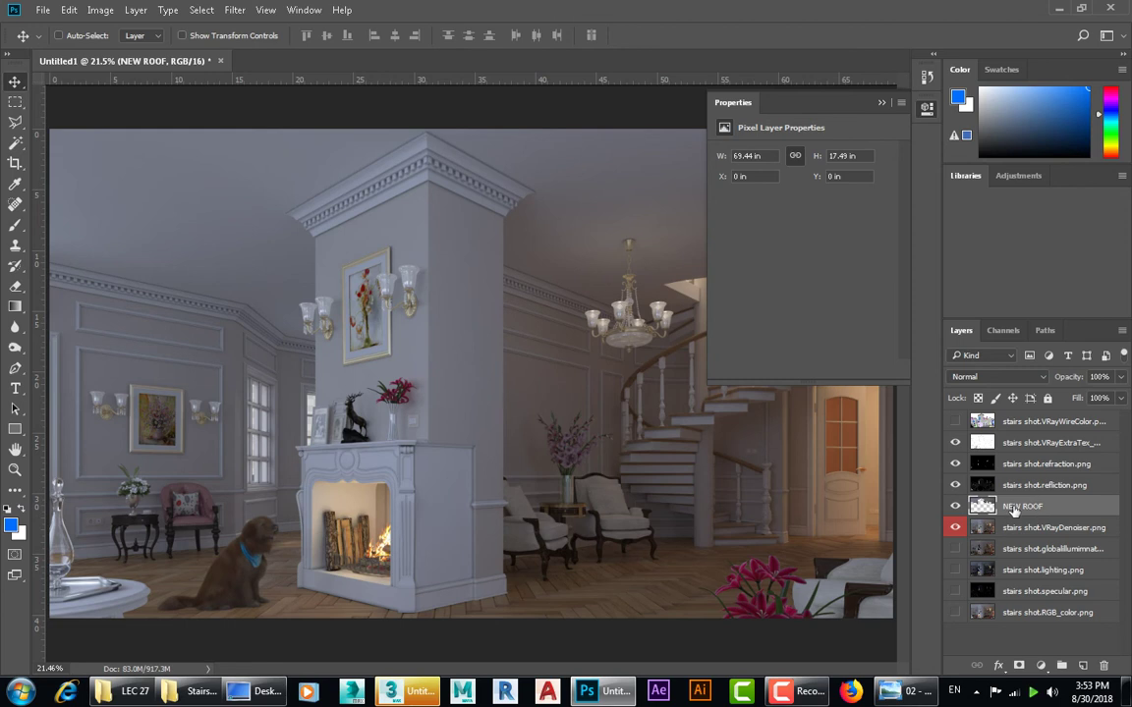
click(881, 103)
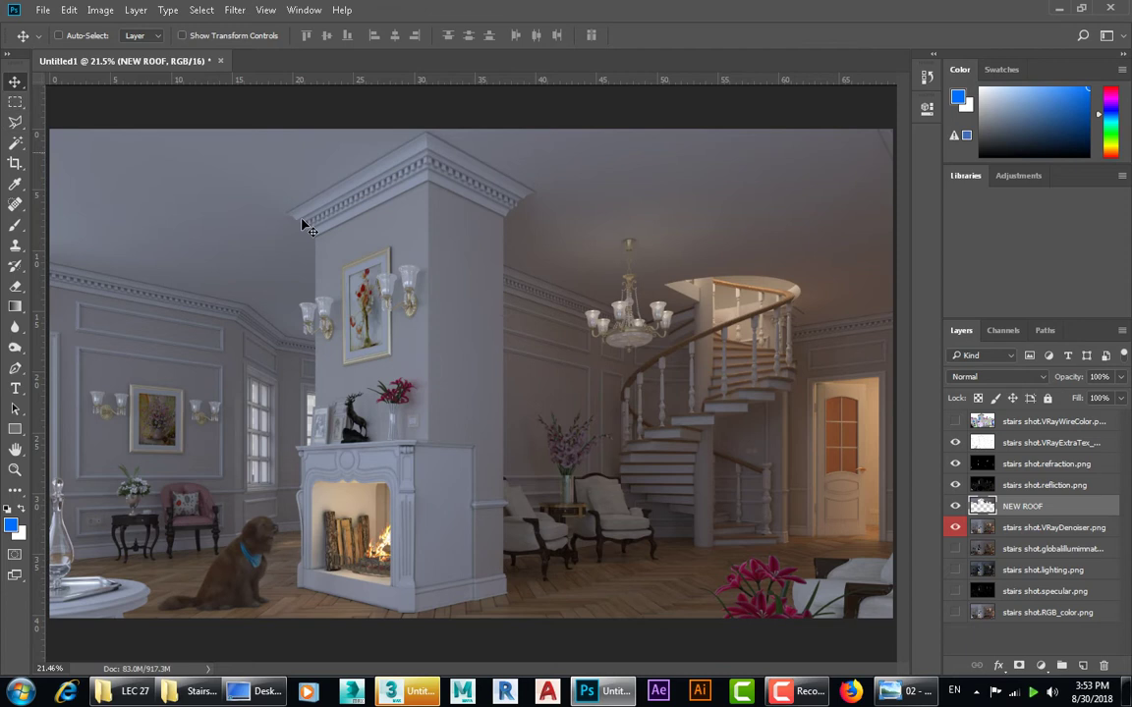
drag(371, 234, 609, 472)
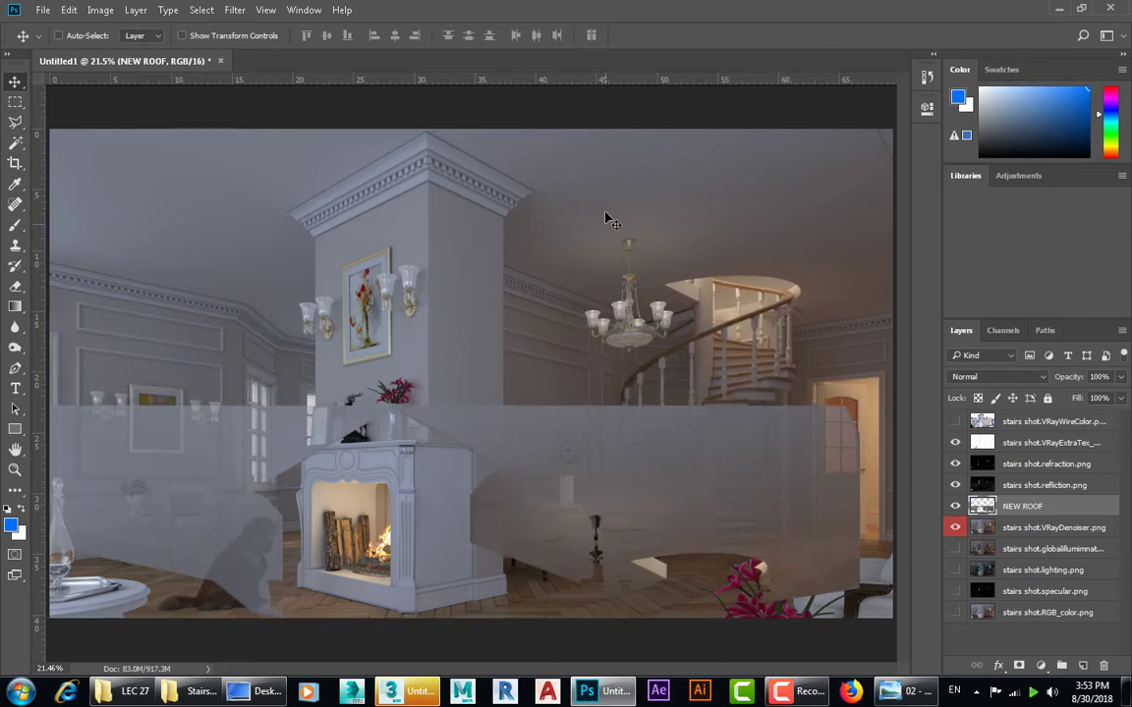
key(ctrl+z)
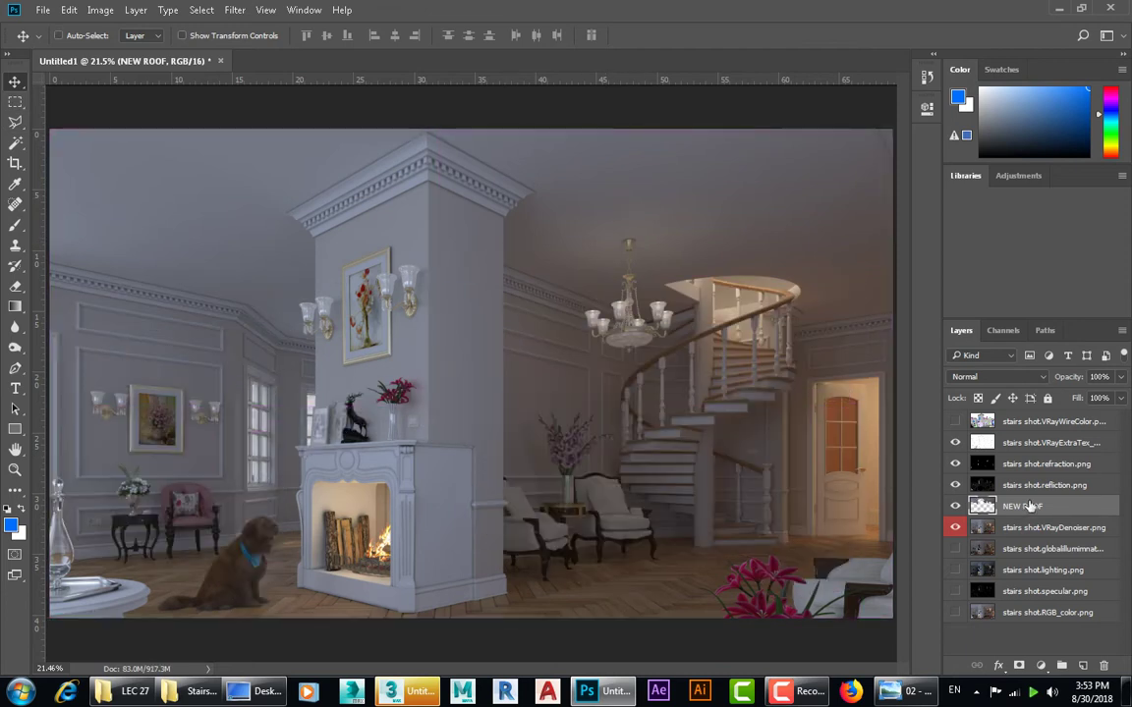
Add a new Brightness/Contrast clipped to NEW ROOF with Brightness 32.
click(1040, 666)
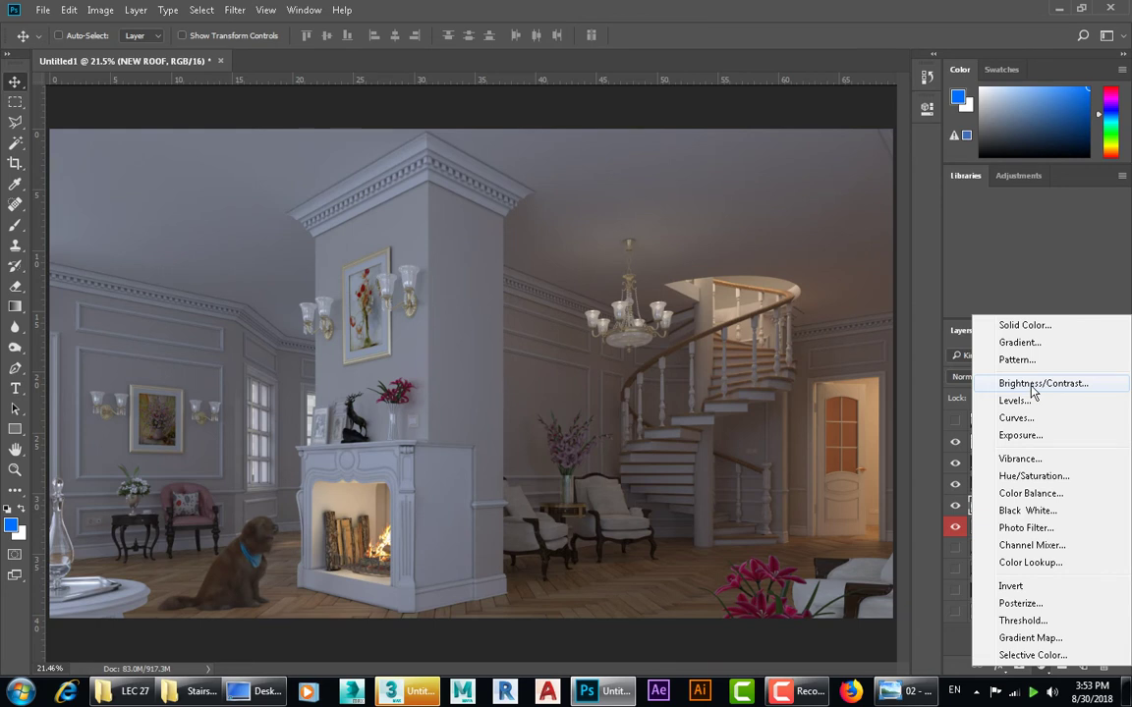
click(1031, 387)
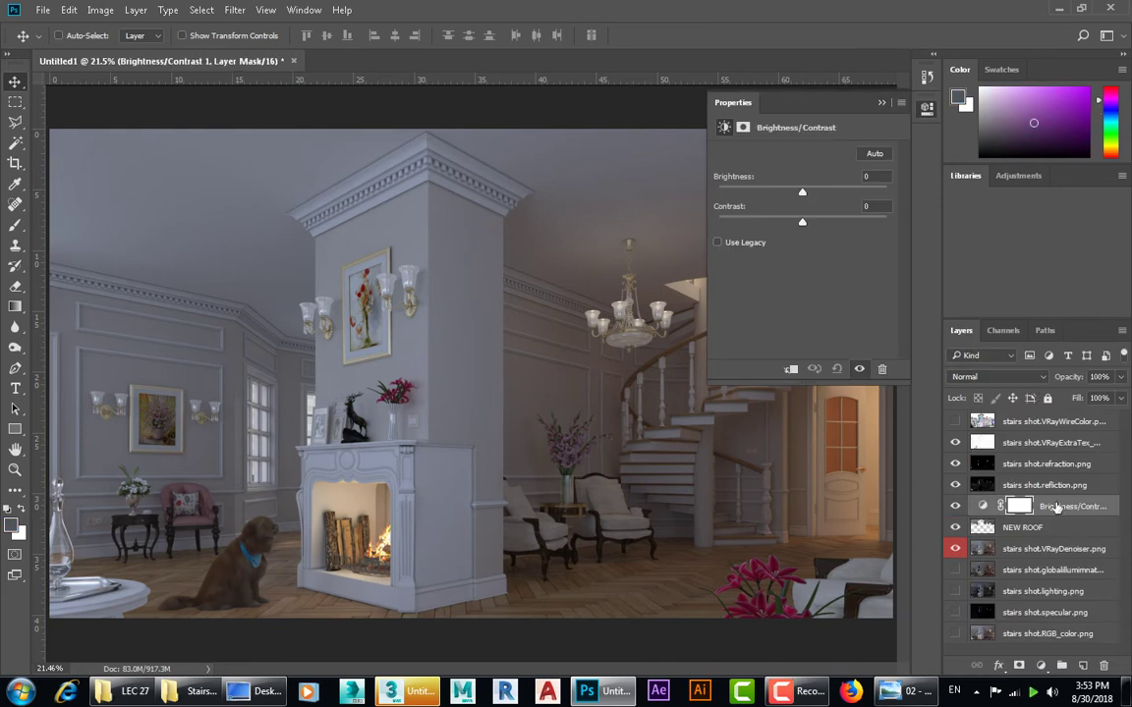
drag(802, 193, 840, 192)
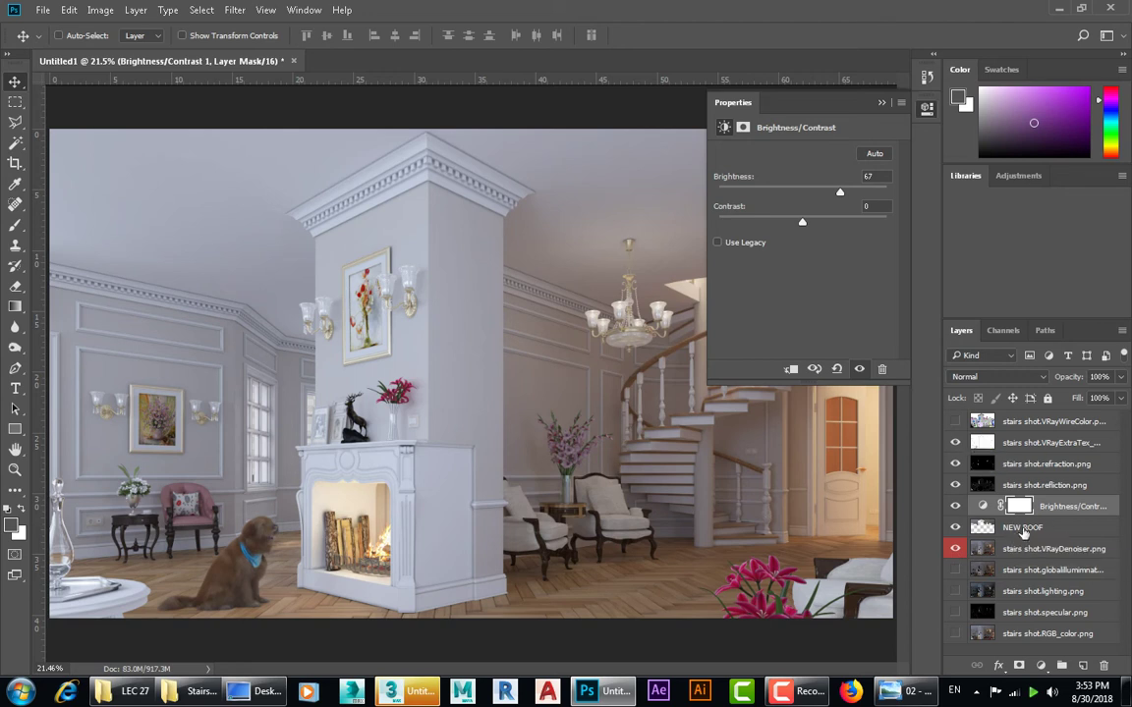
click(789, 369)
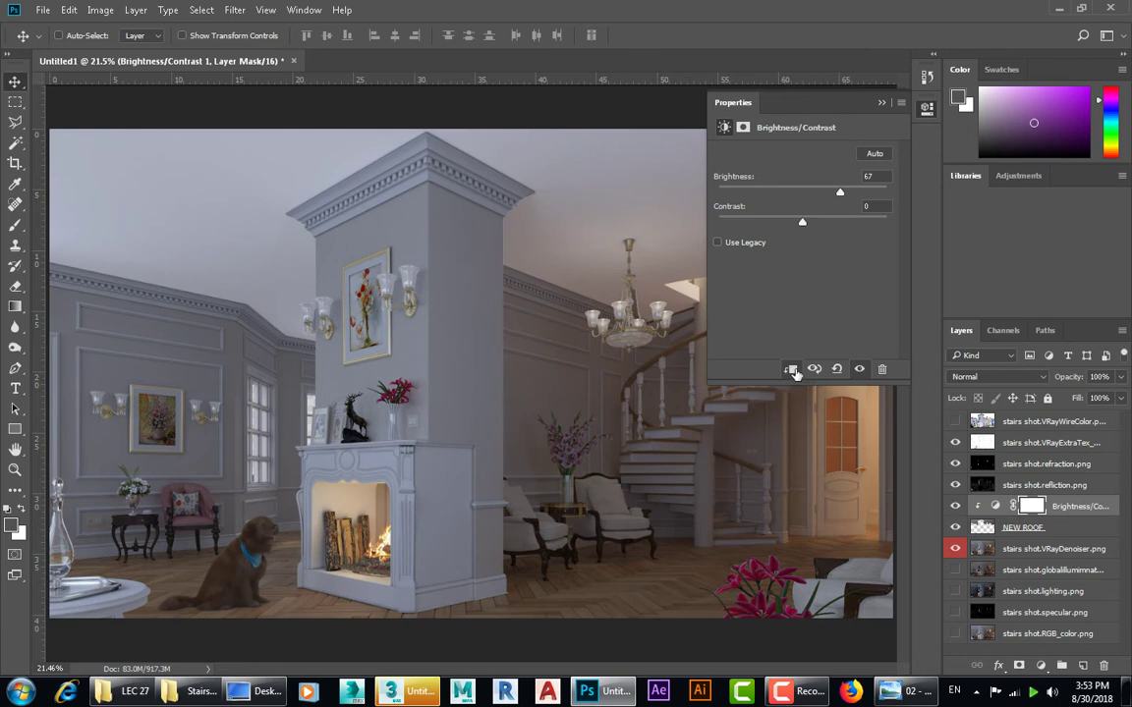
mouse_move(840, 196)
mouse_down()
mouse_move(848, 204)
mouse_move(822, 202)
mouse_up()
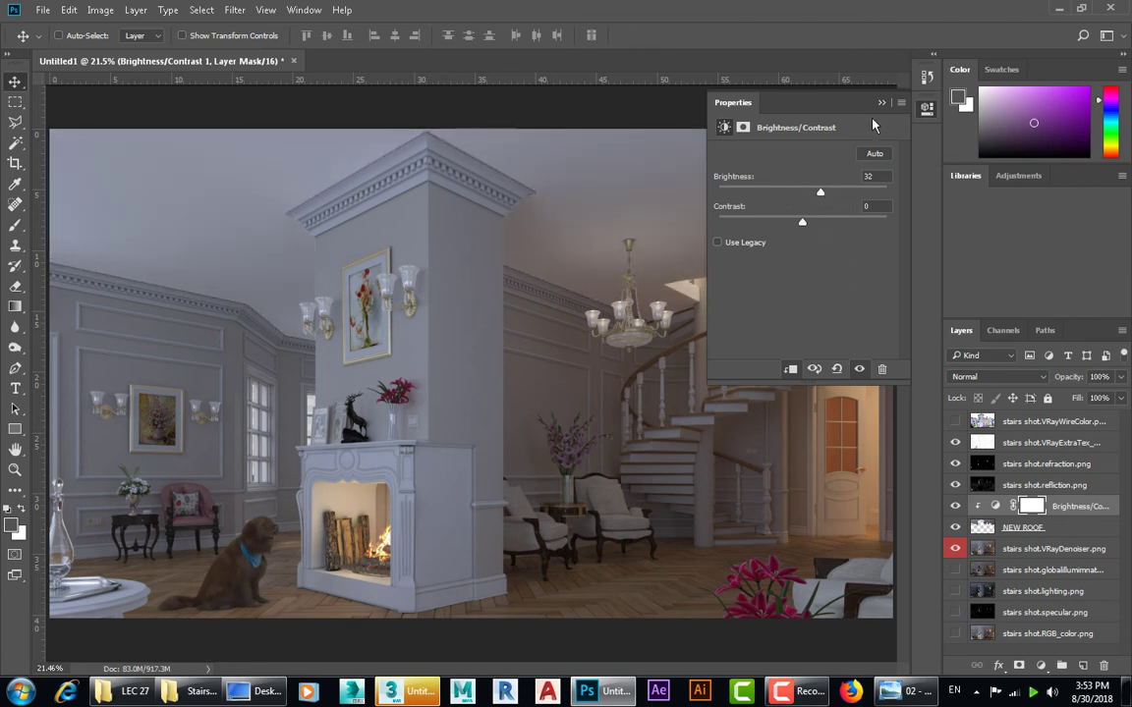
click(881, 102)
Toggle the Brightness/Contrast layer off and on to compare the ceiling.
click(956, 507)
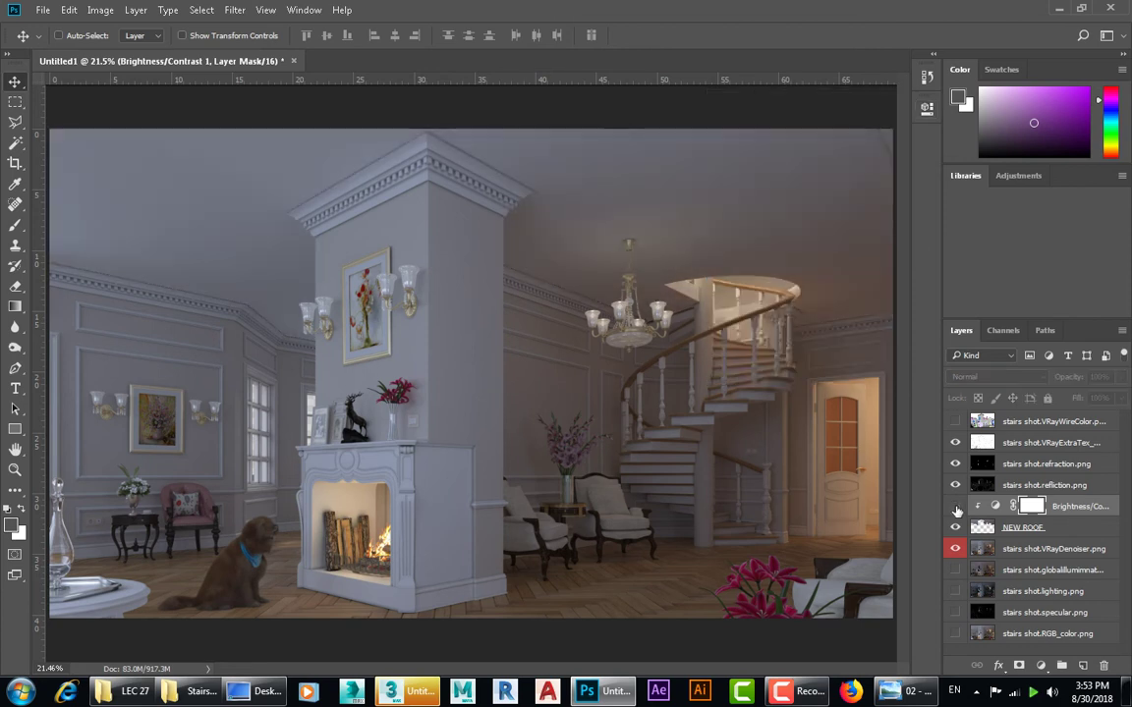
click(955, 507)
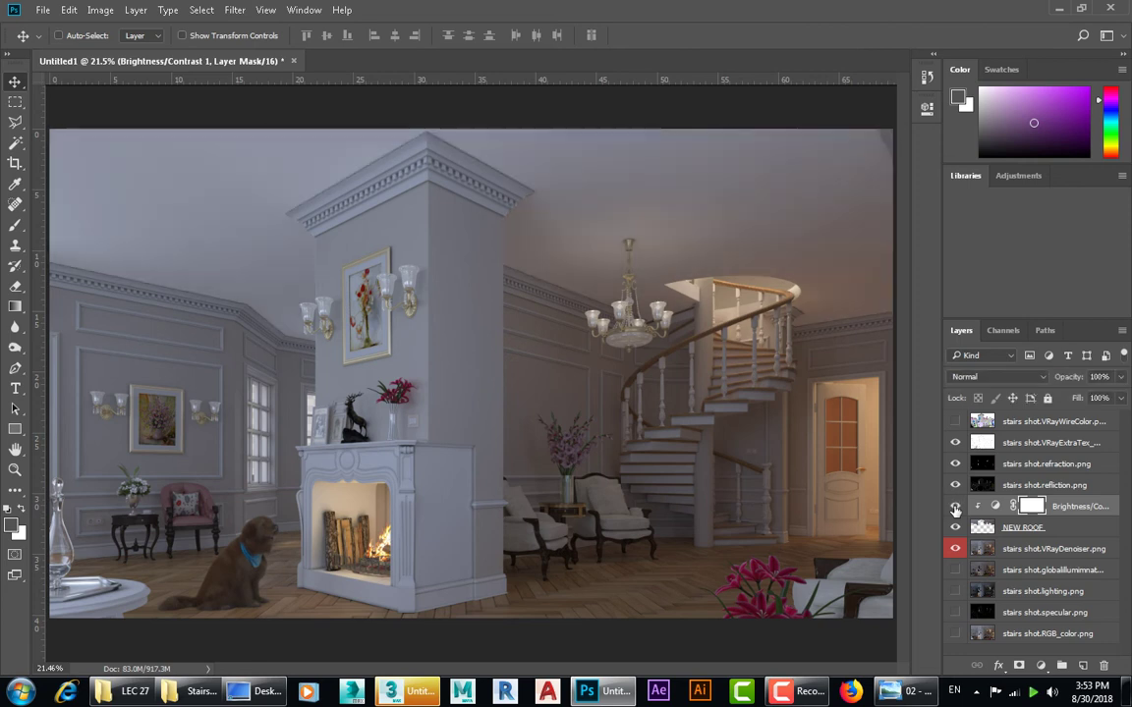
click(955, 507)
click(1040, 665)
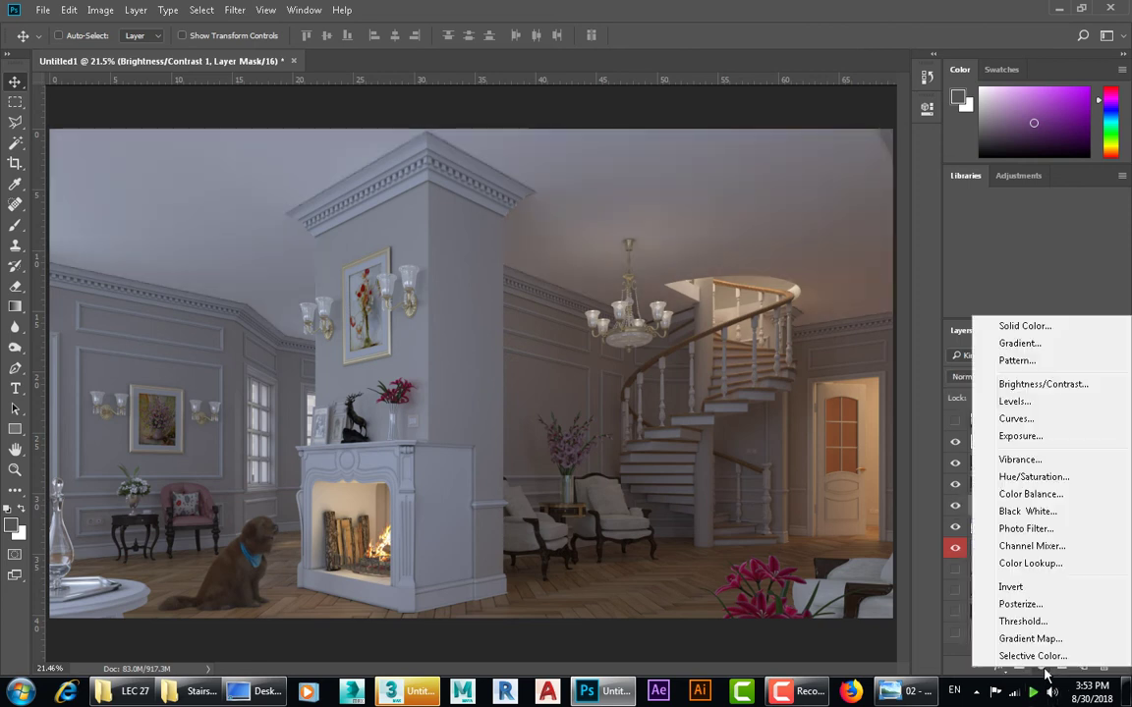
Add a Hue/Saturation layer clipped to NEW ROOF: Hue +109, Saturation +72, Lightness -17.
click(1022, 476)
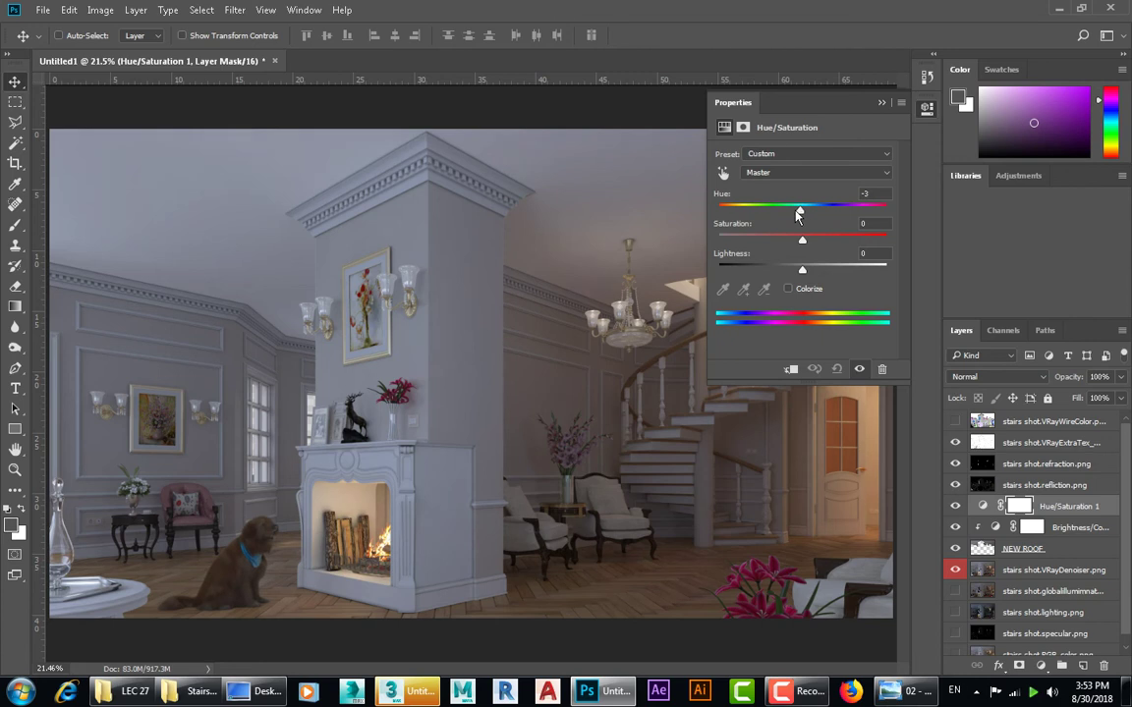
drag(802, 212, 711, 222)
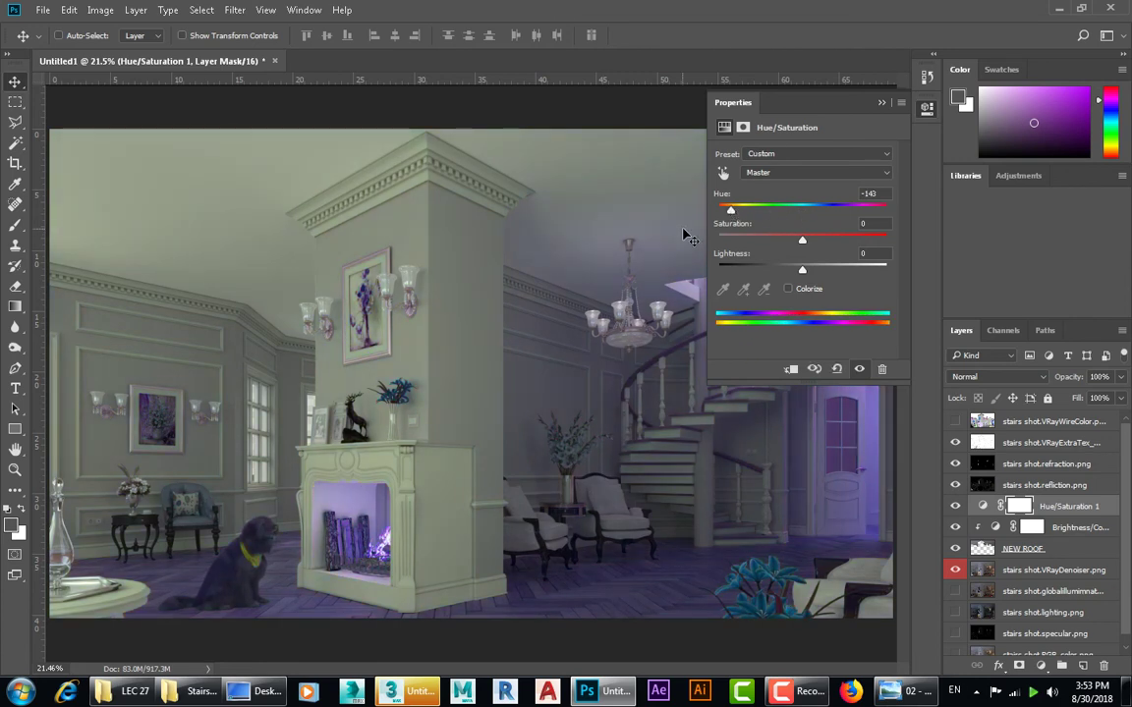
click(790, 369)
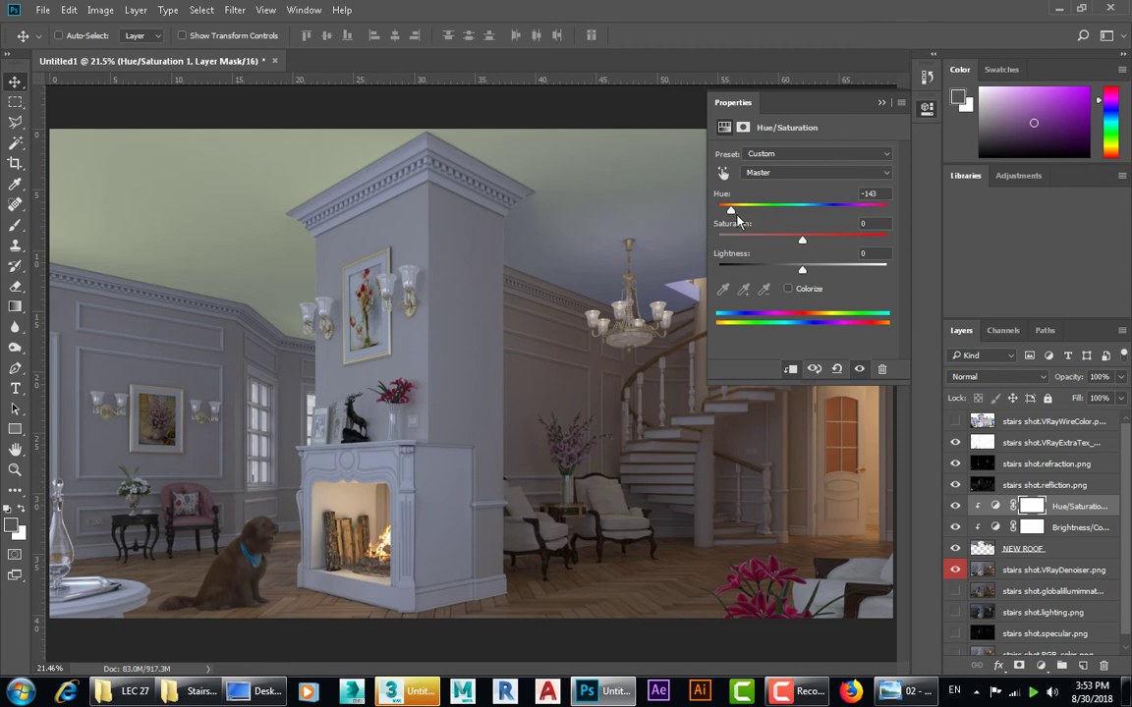
drag(737, 220, 863, 223)
mouse_move(807, 248)
mouse_down()
mouse_move(831, 248)
mouse_move(773, 269)
mouse_move(787, 269)
mouse_up()
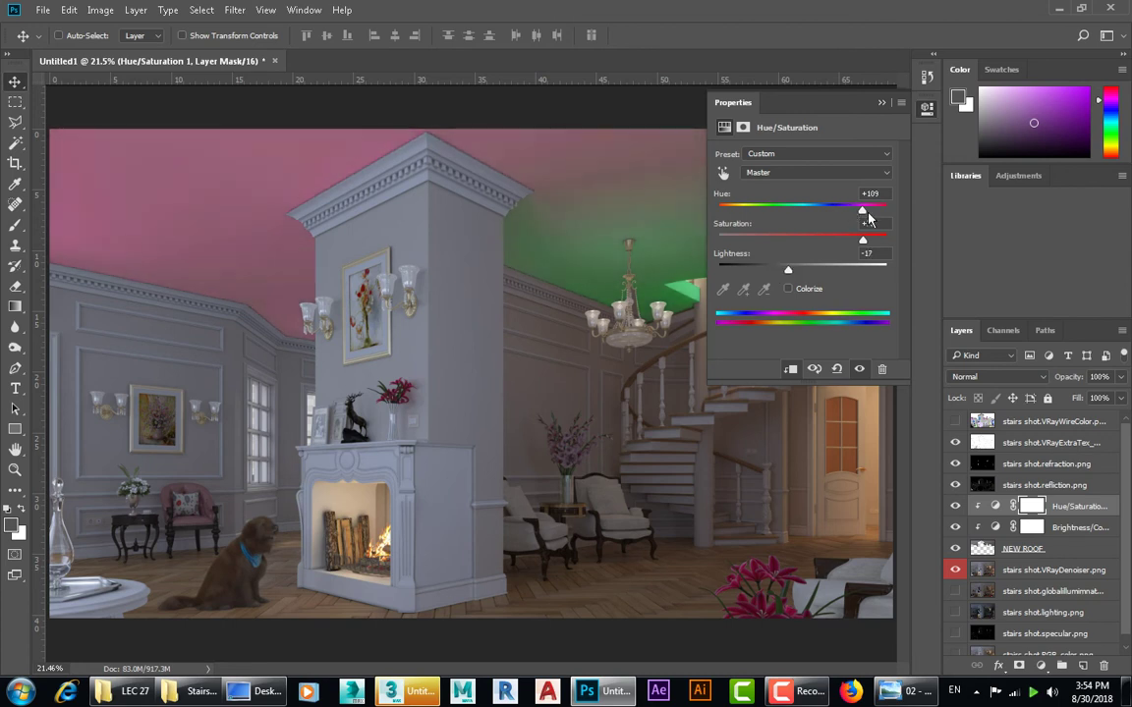
click(1040, 665)
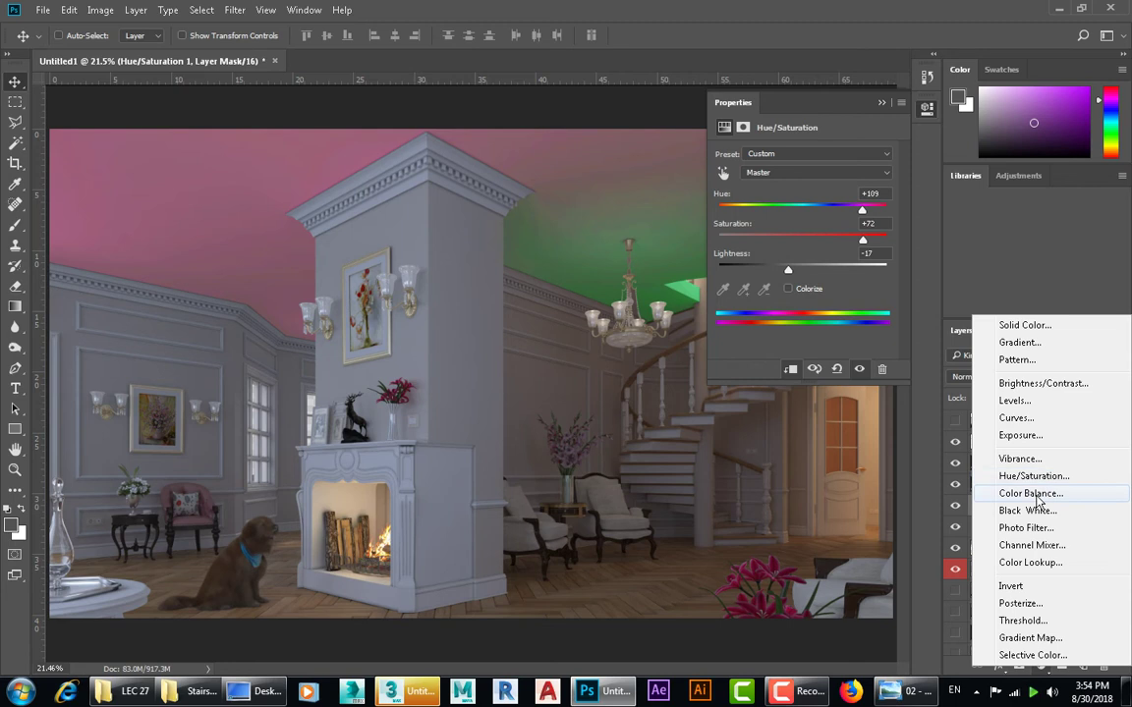
Add a Color Balance layer clipped to the ceiling with Cyan-Red -21 and Magenta-Green -38.
click(1036, 494)
click(961, 527)
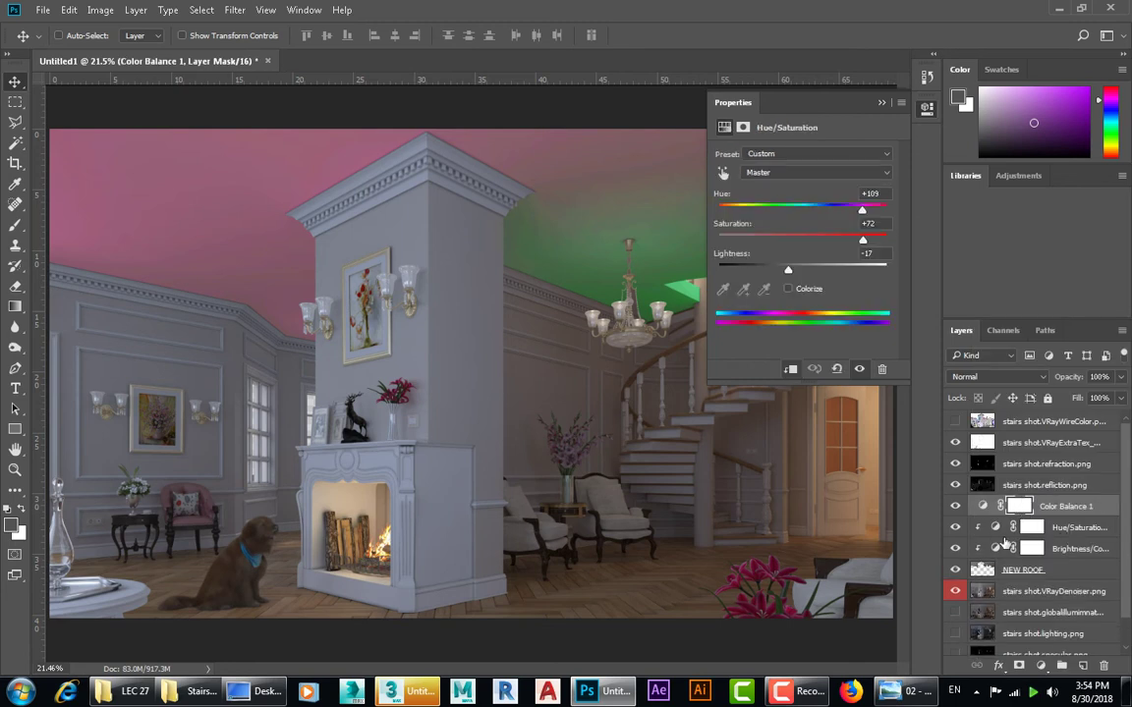
click(954, 528)
click(971, 507)
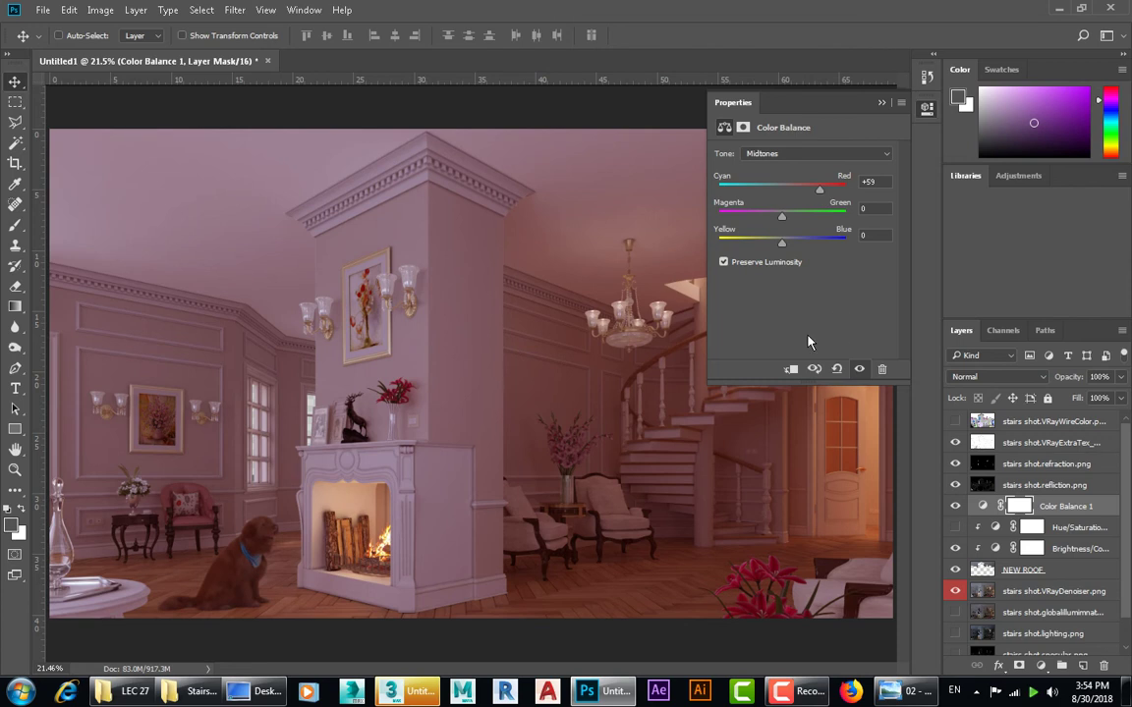
click(791, 368)
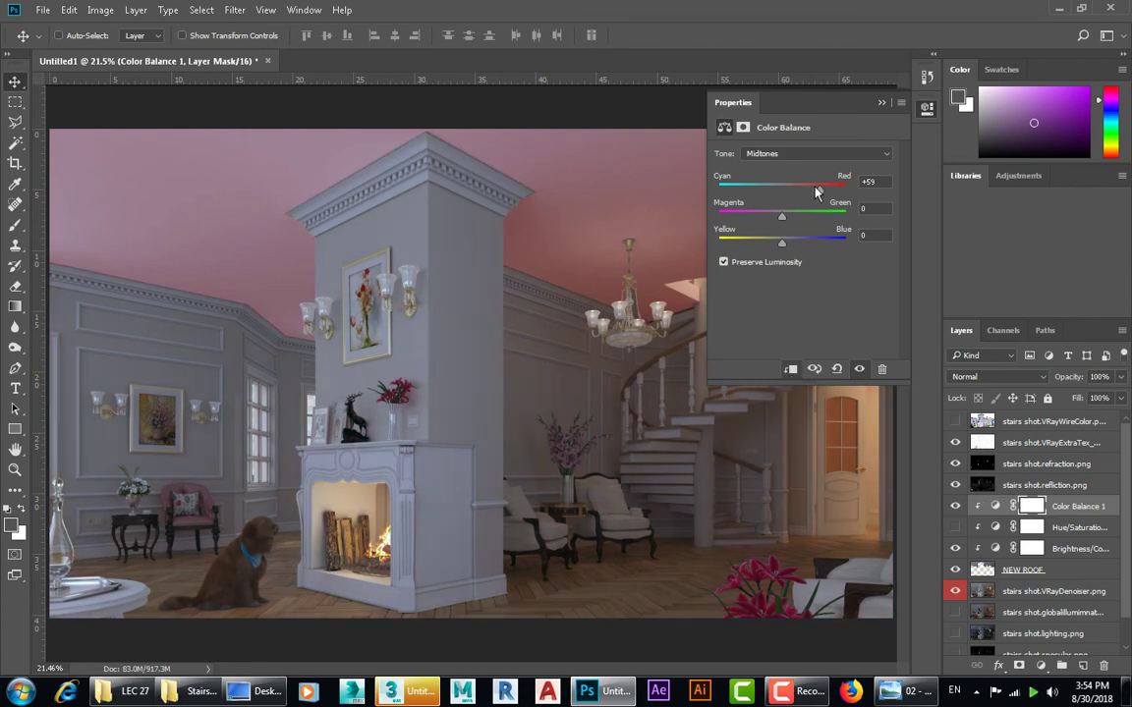
drag(814, 191, 770, 185)
click(783, 217)
drag(811, 225, 758, 225)
Hide the Color Balance layer, then show and select the NEW ROOF layer.
click(881, 102)
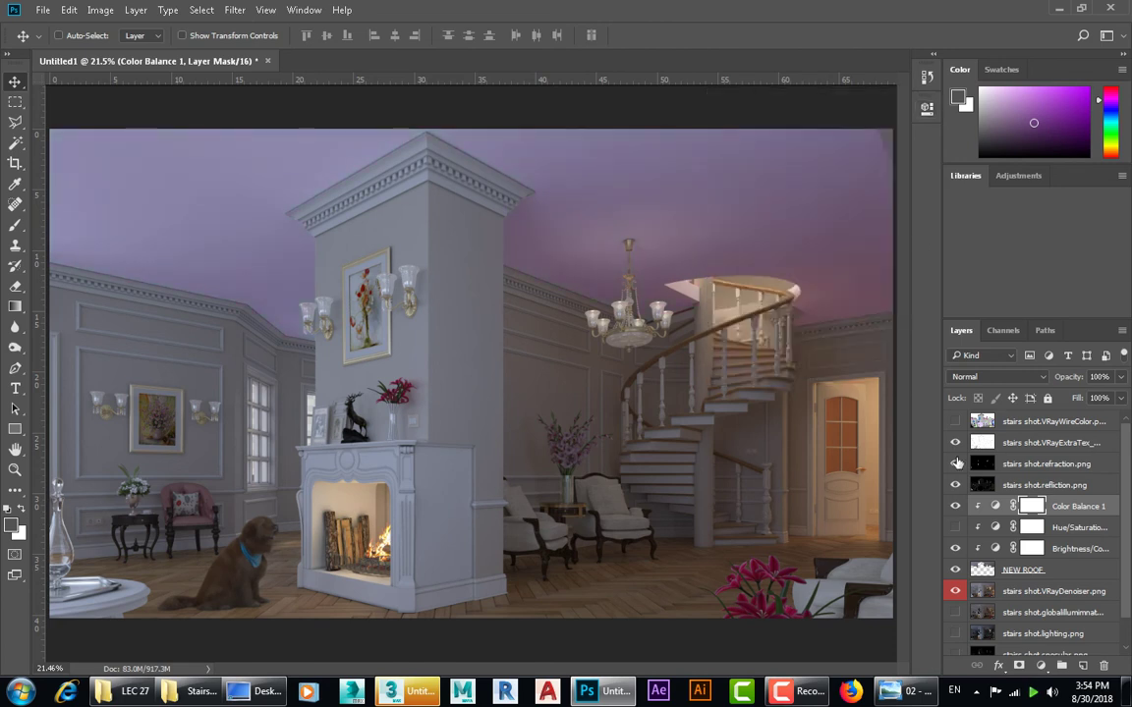
click(955, 506)
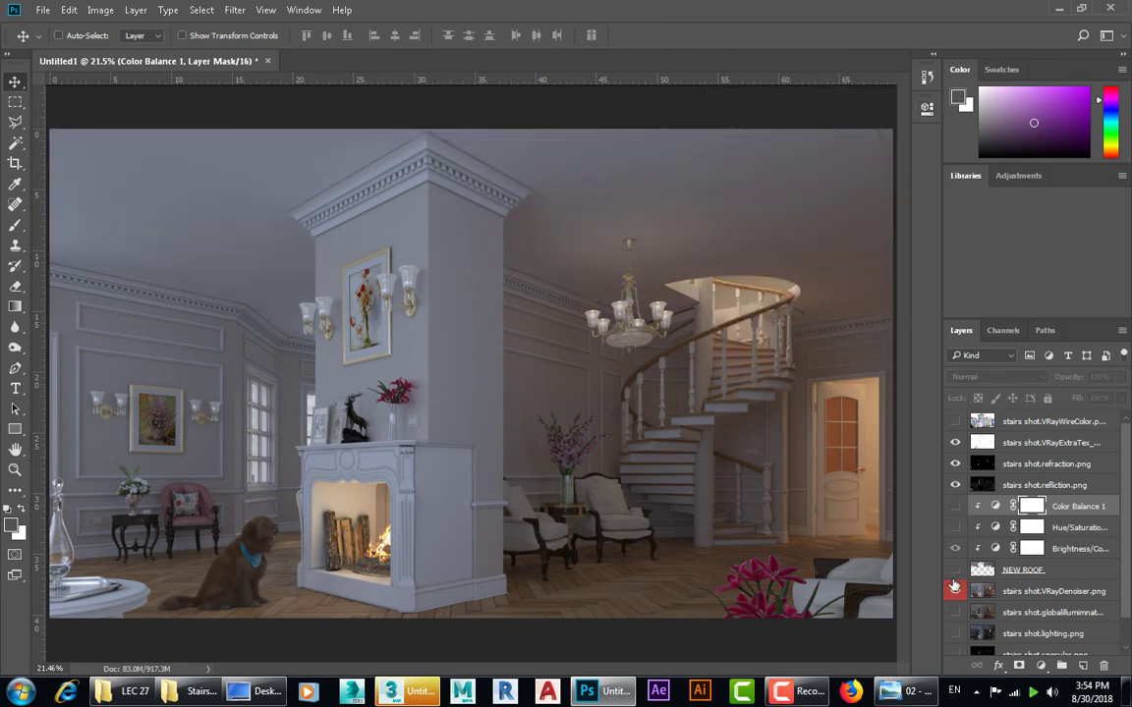
click(955, 570)
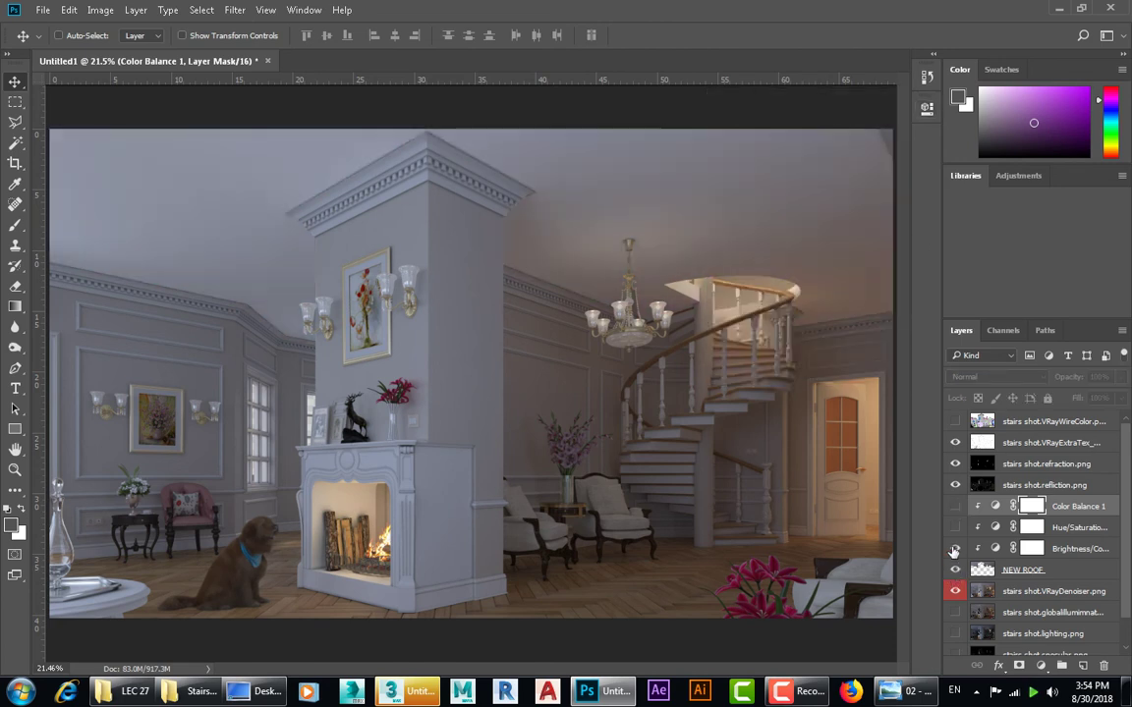
click(1055, 571)
Colour-label the NEW ROOF group orange and briefly preview the VRayWireColor pass.
right_click(1055, 571)
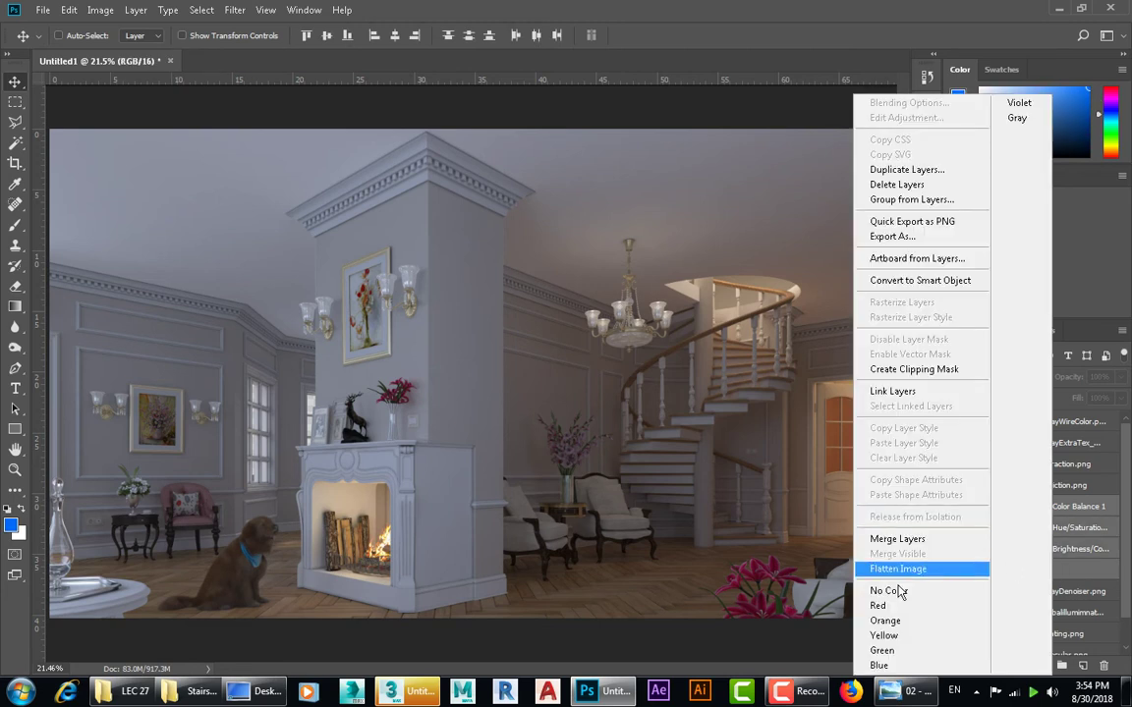
click(892, 628)
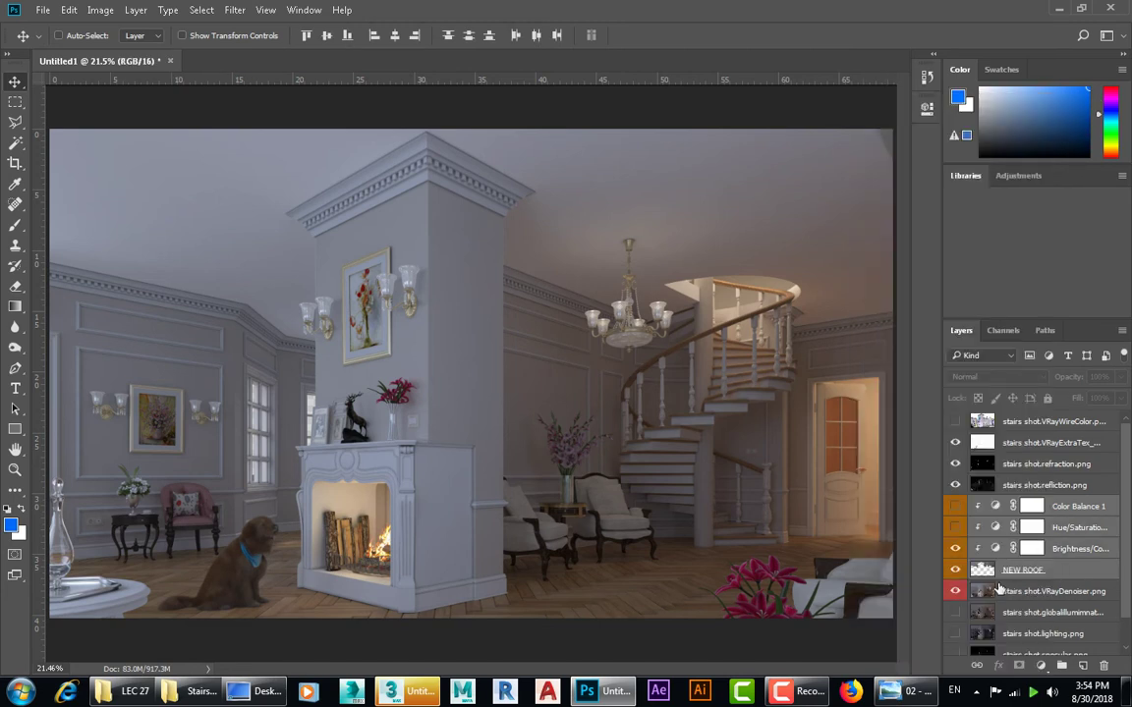
click(955, 421)
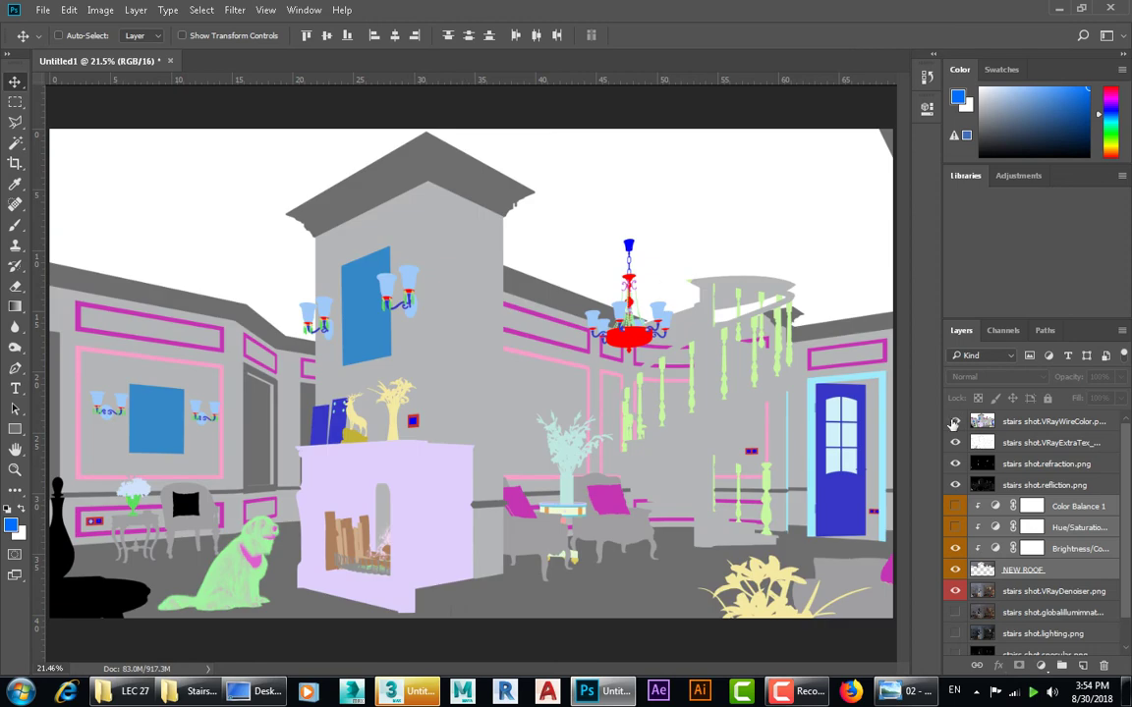
click(953, 422)
Zoom in on the chandelier and bring Windows Explorer to the front.
scroll(1127, 545, down, 2)
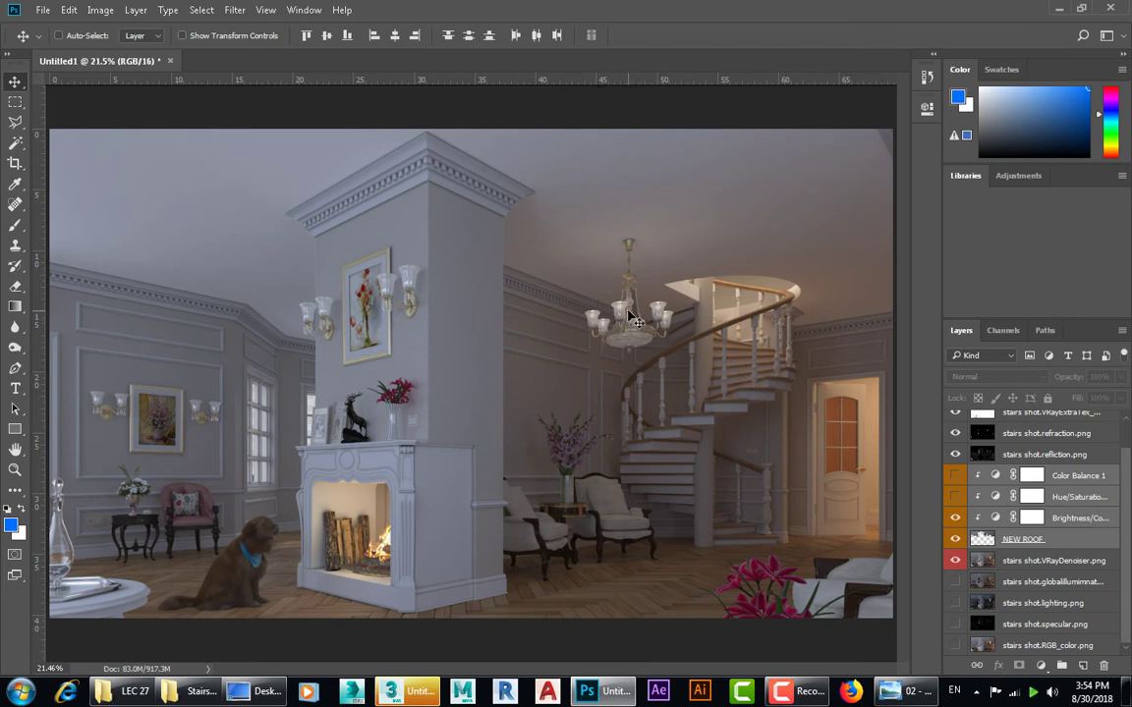
alt+scroll(629, 319, up, 2)
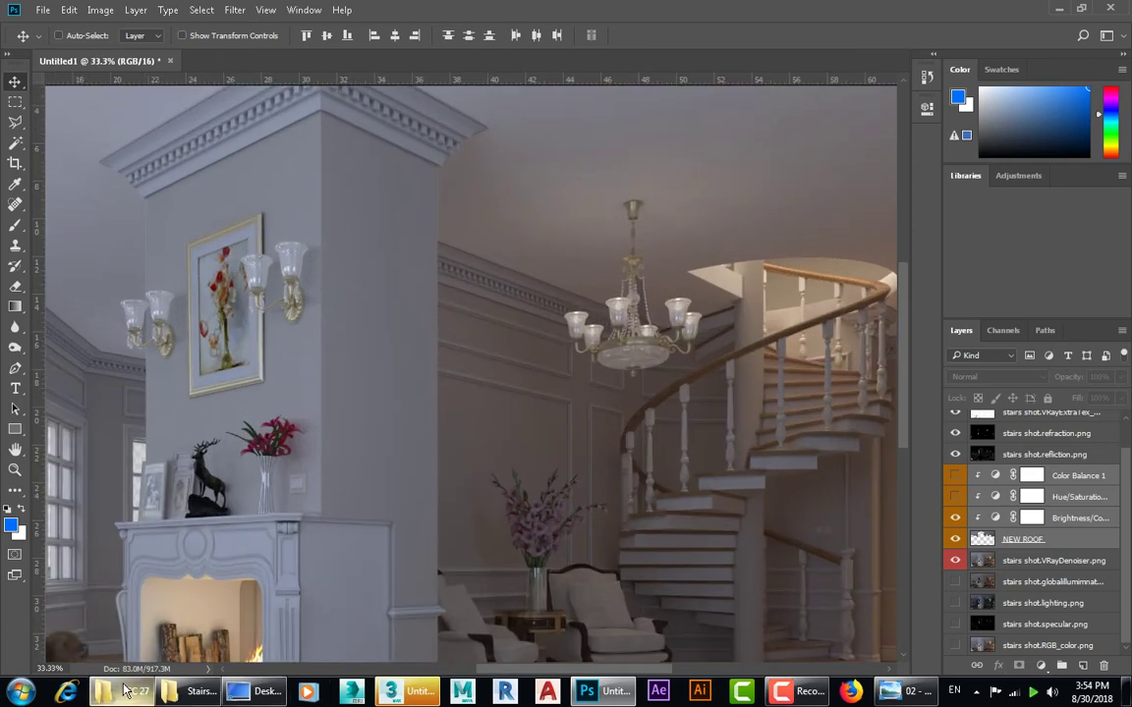
click(126, 691)
Browse to LEC 27 > Maps and drag lensflare0.png into the Photoshop composite.
key(alt+Up)
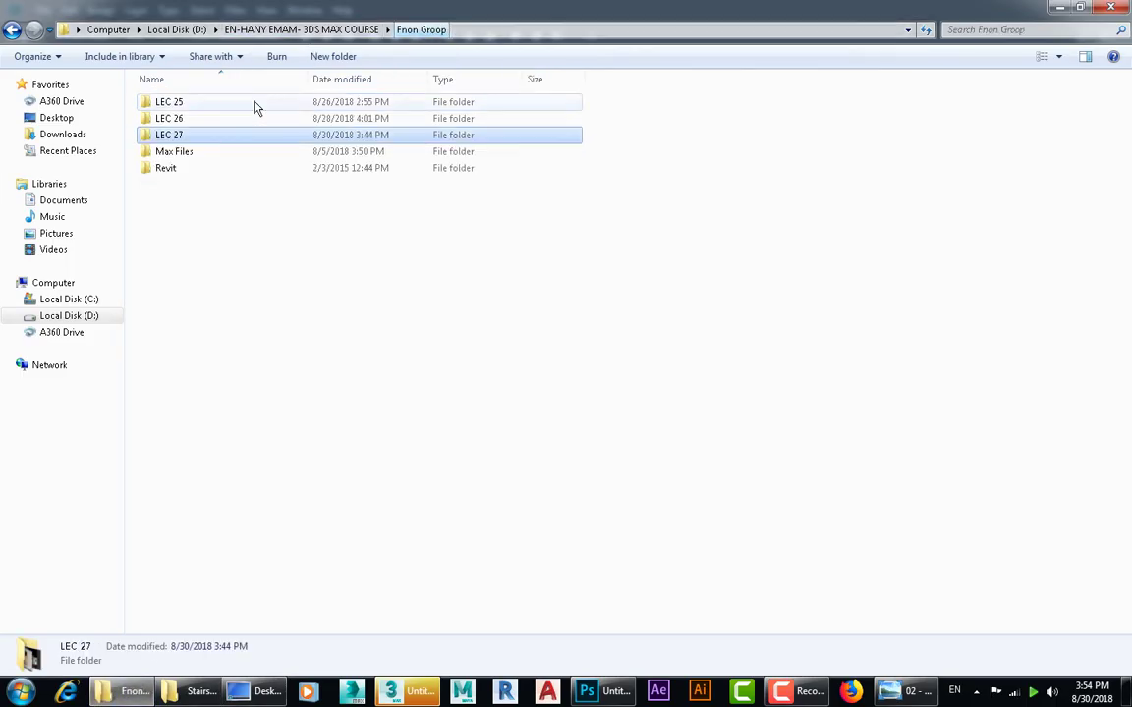
double_click(177, 137)
double_click(186, 118)
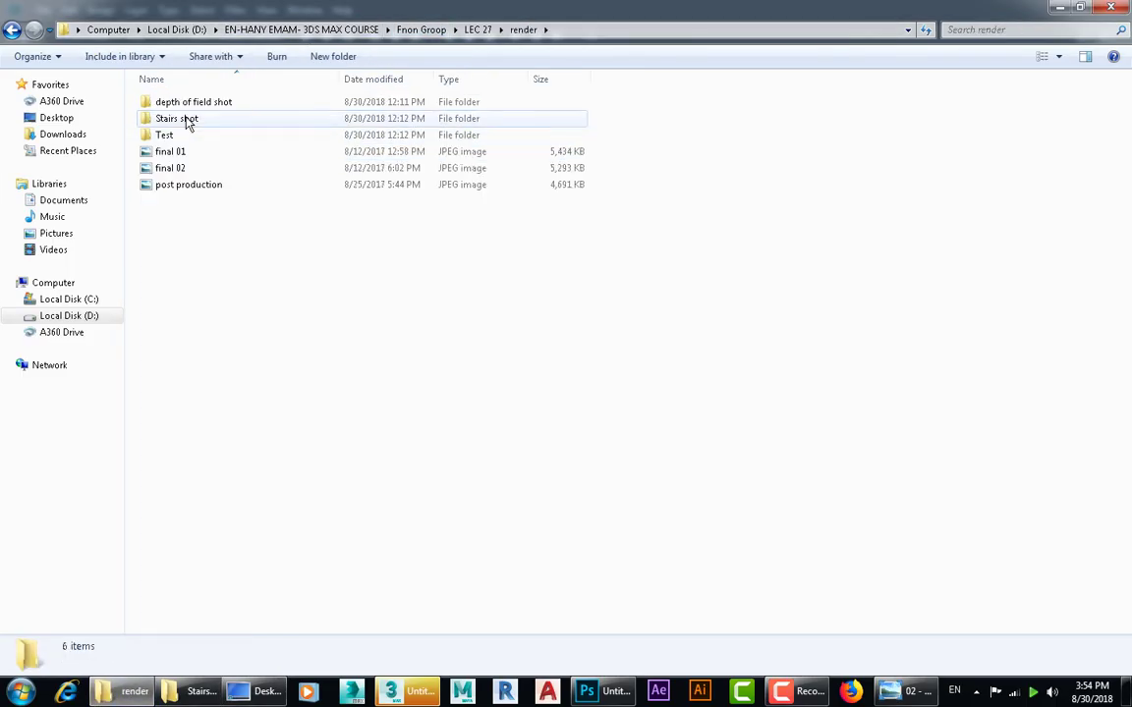
key(alt+Up)
click(178, 105)
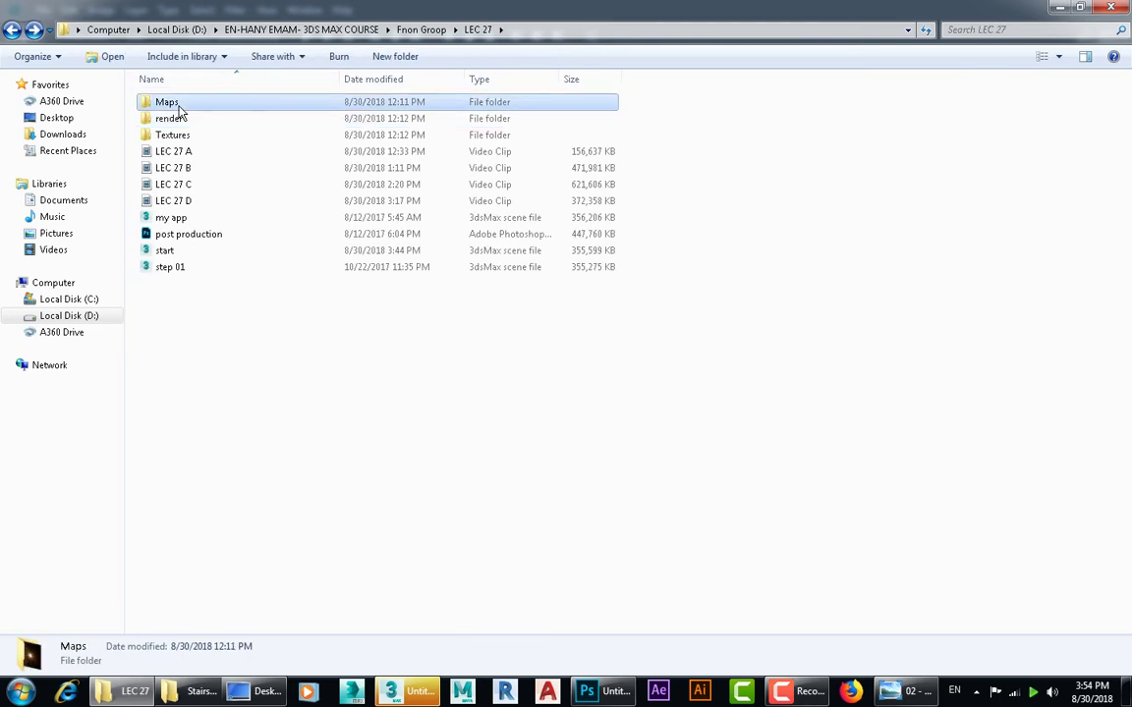
double_click(178, 109)
click(175, 158)
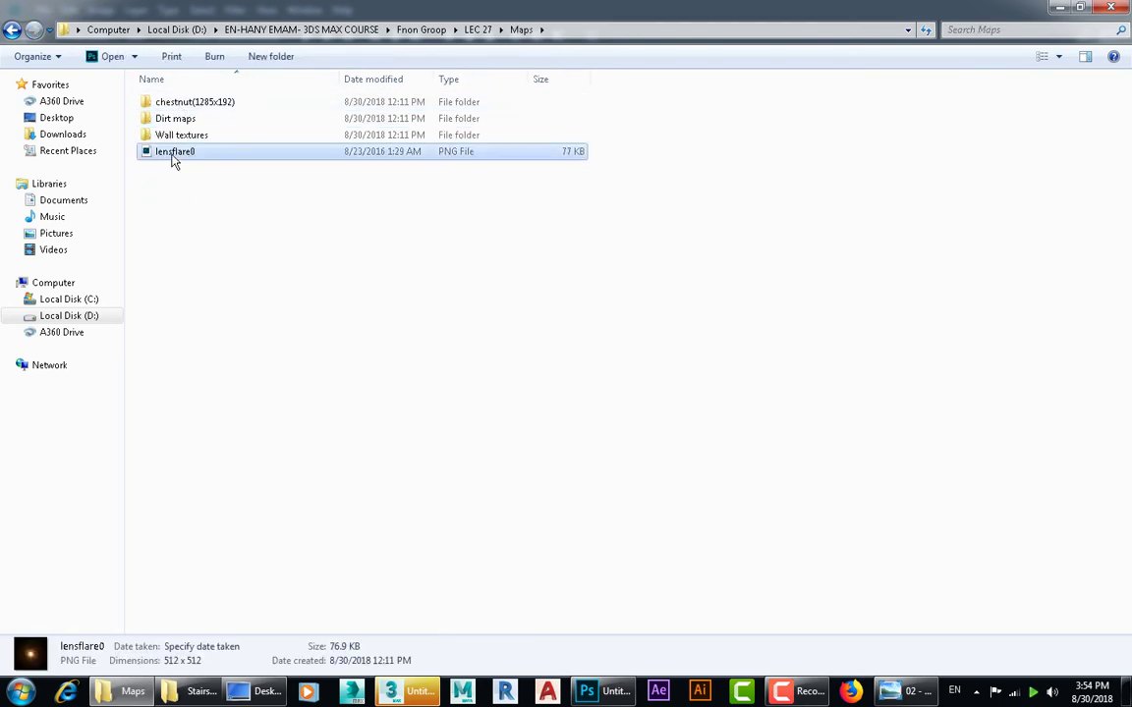
mouse_move(173, 160)
mouse_down()
mouse_move(703, 327)
mouse_move(694, 163)
mouse_move(737, 170)
mouse_up()
key(Return)
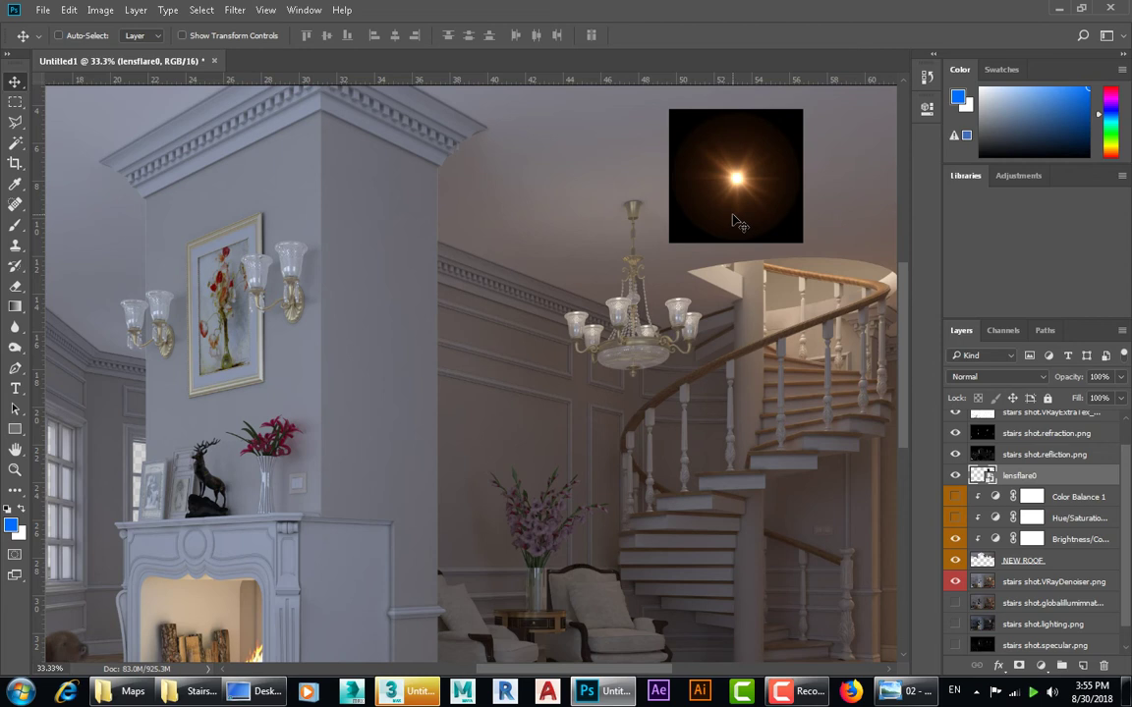
Set lensflare0 to Screen blend mode and position its glow just above the chandelier.
click(997, 376)
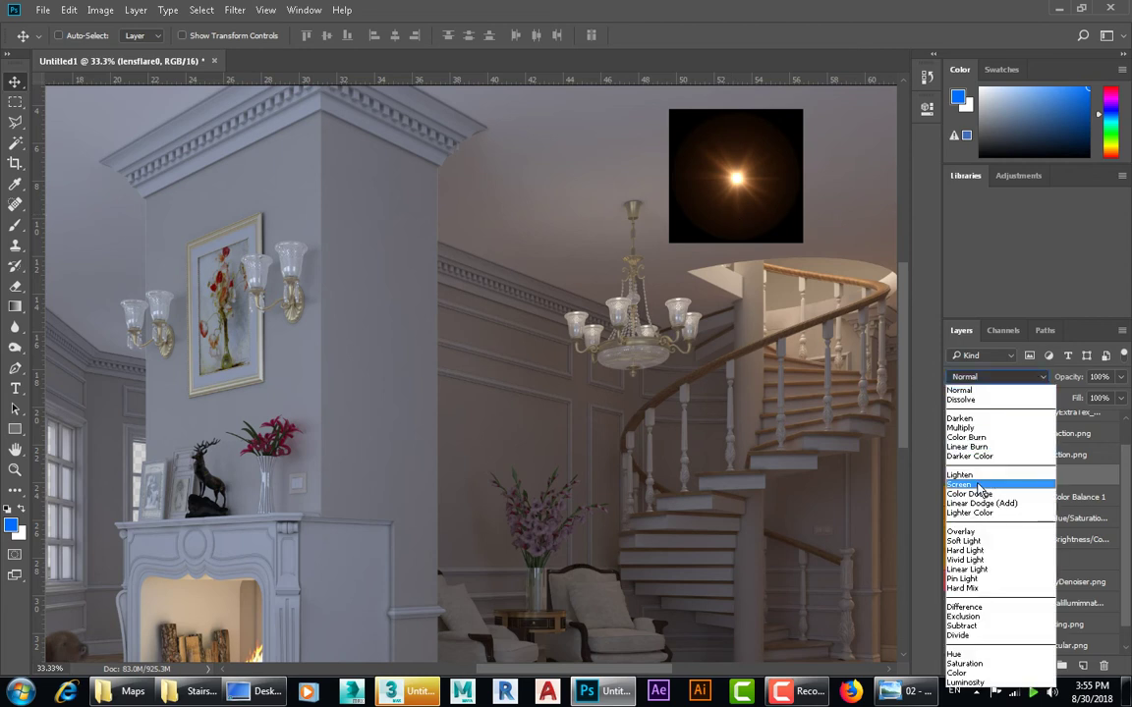
click(982, 484)
click(997, 376)
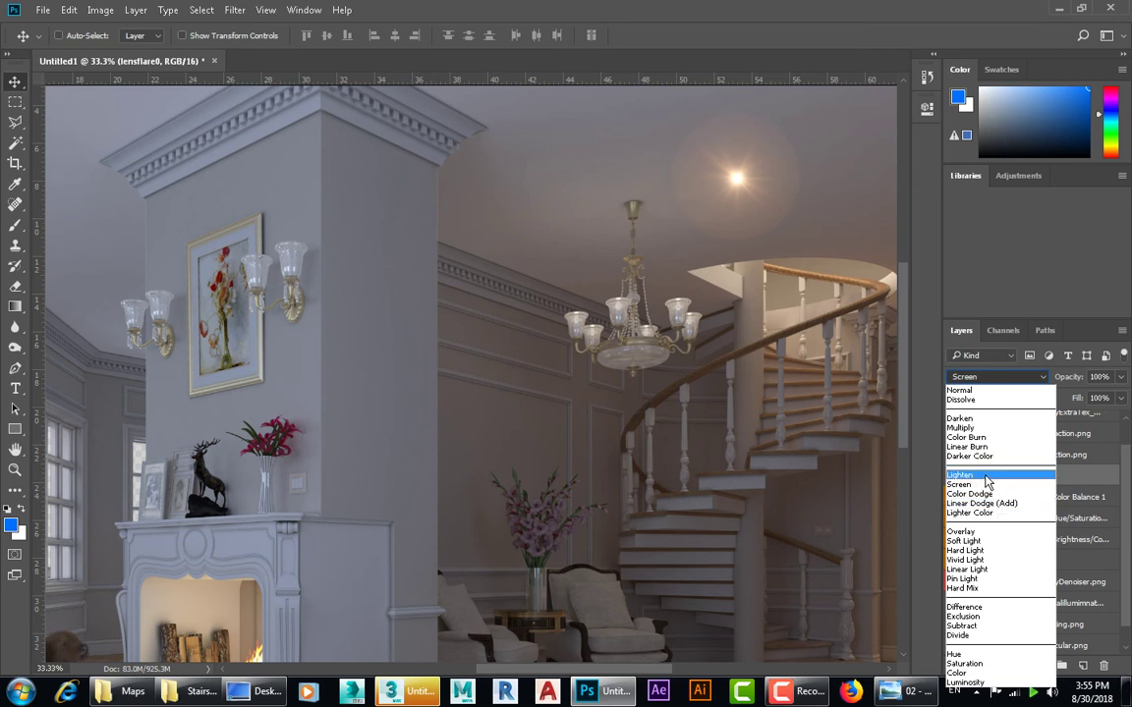
click(998, 378)
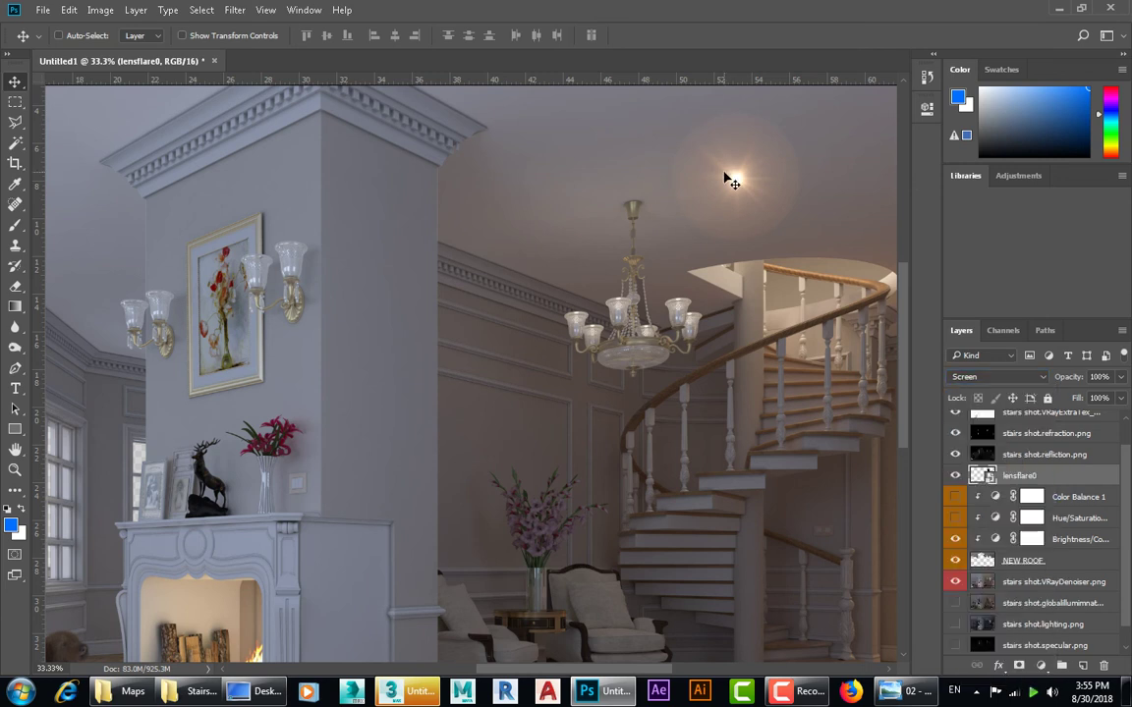
drag(726, 175, 707, 179)
Rasterize the lensflare0 layer and enlarge the brush to 137 px.
click(21, 202)
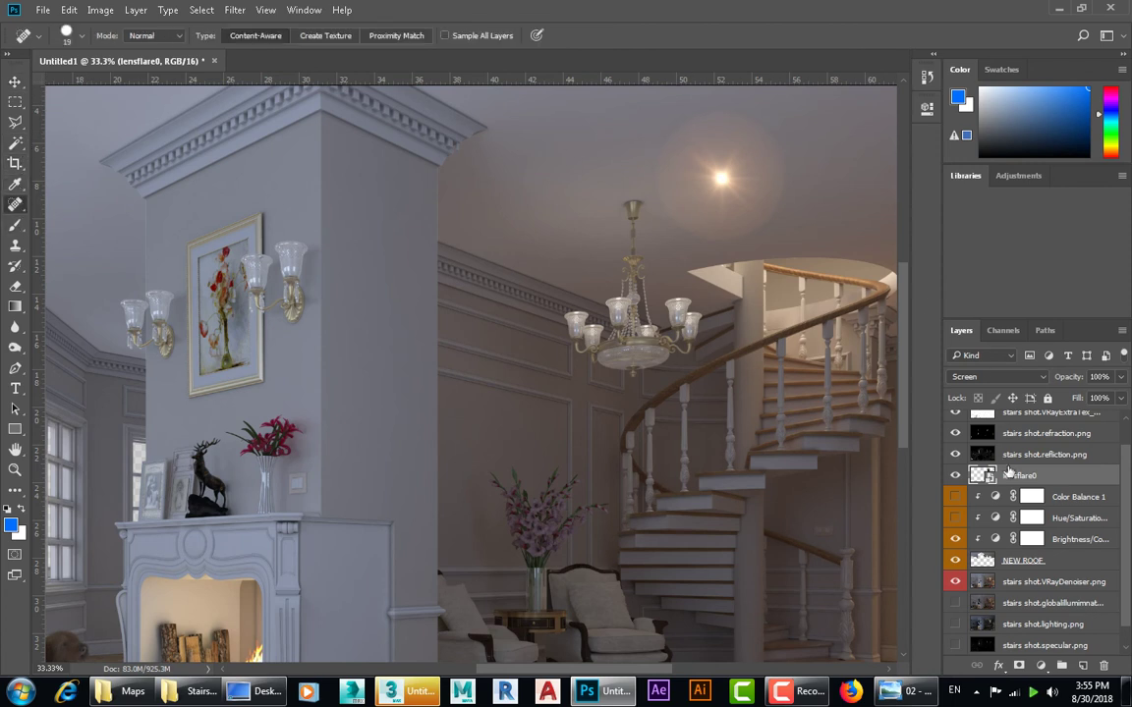
right_click(1006, 471)
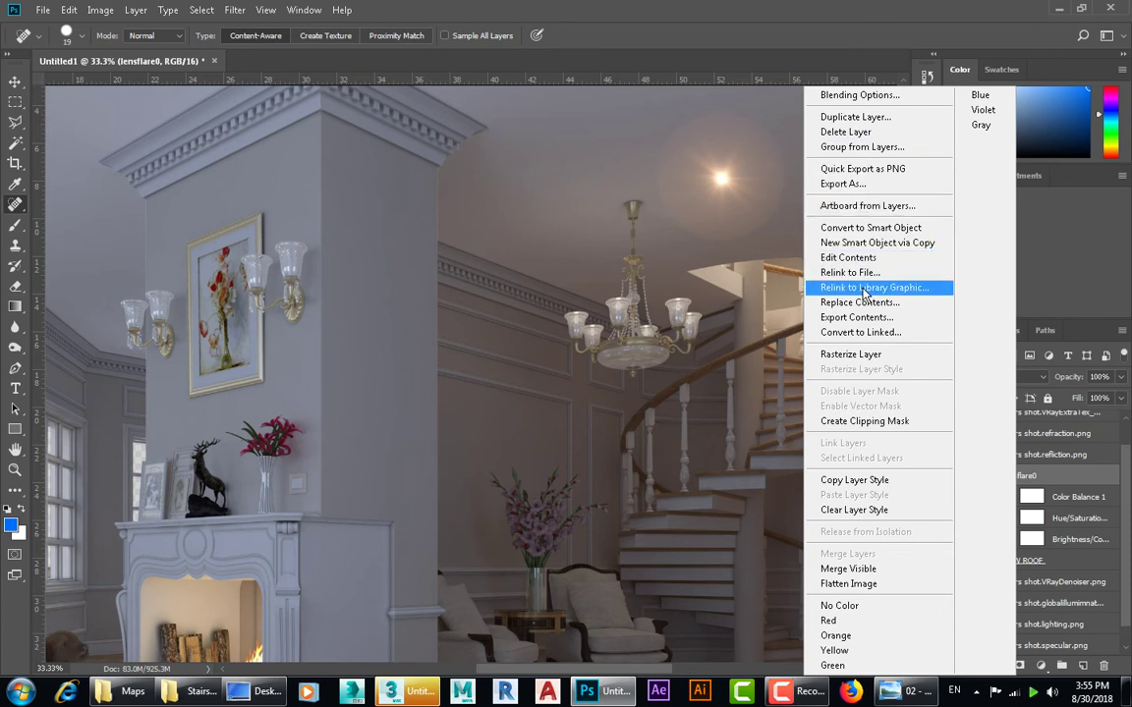
click(852, 354)
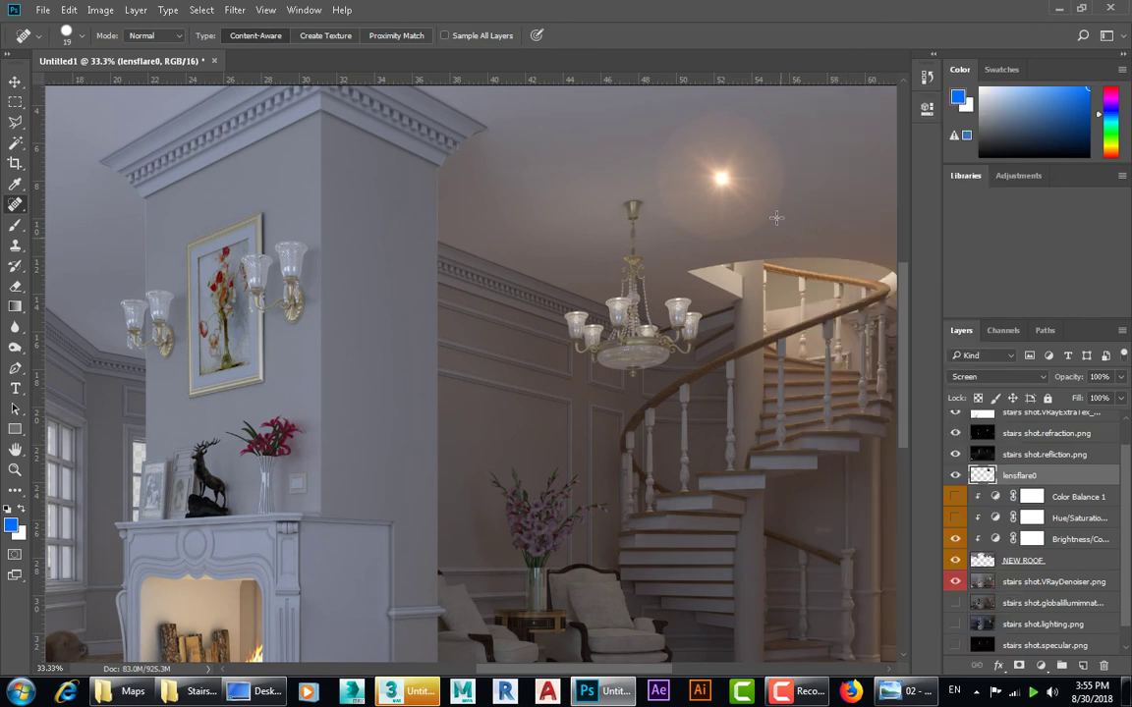
key(bracketright)
click(83, 36)
drag(40, 79, 114, 80)
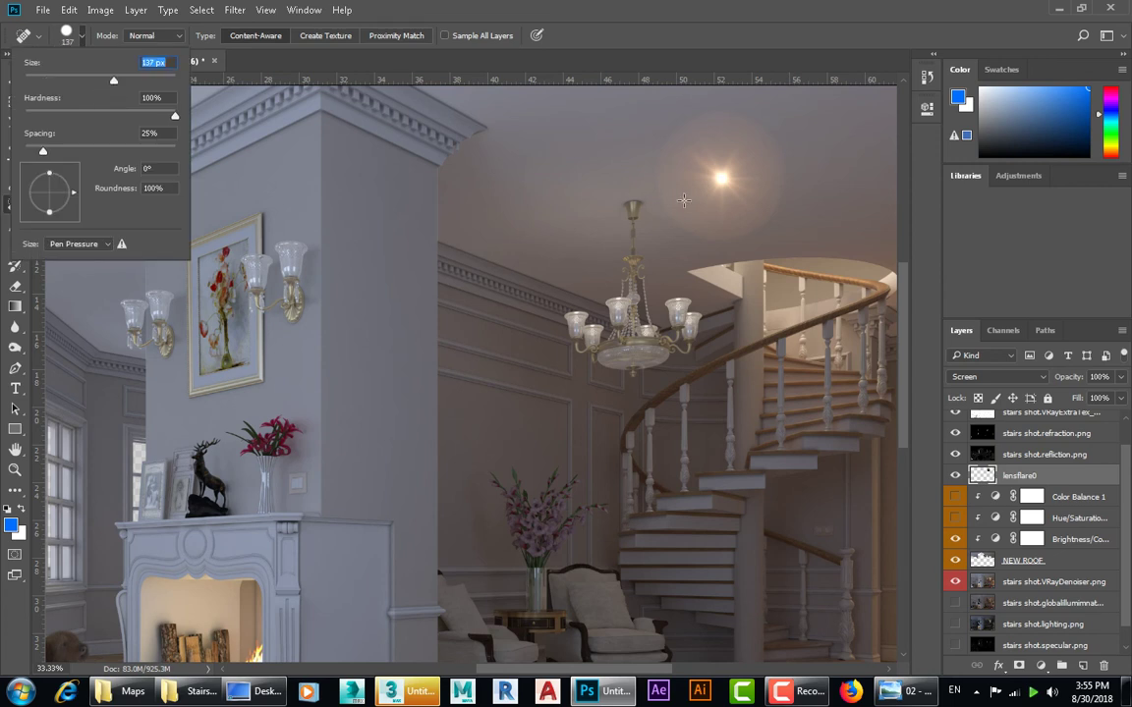
click(542, 8)
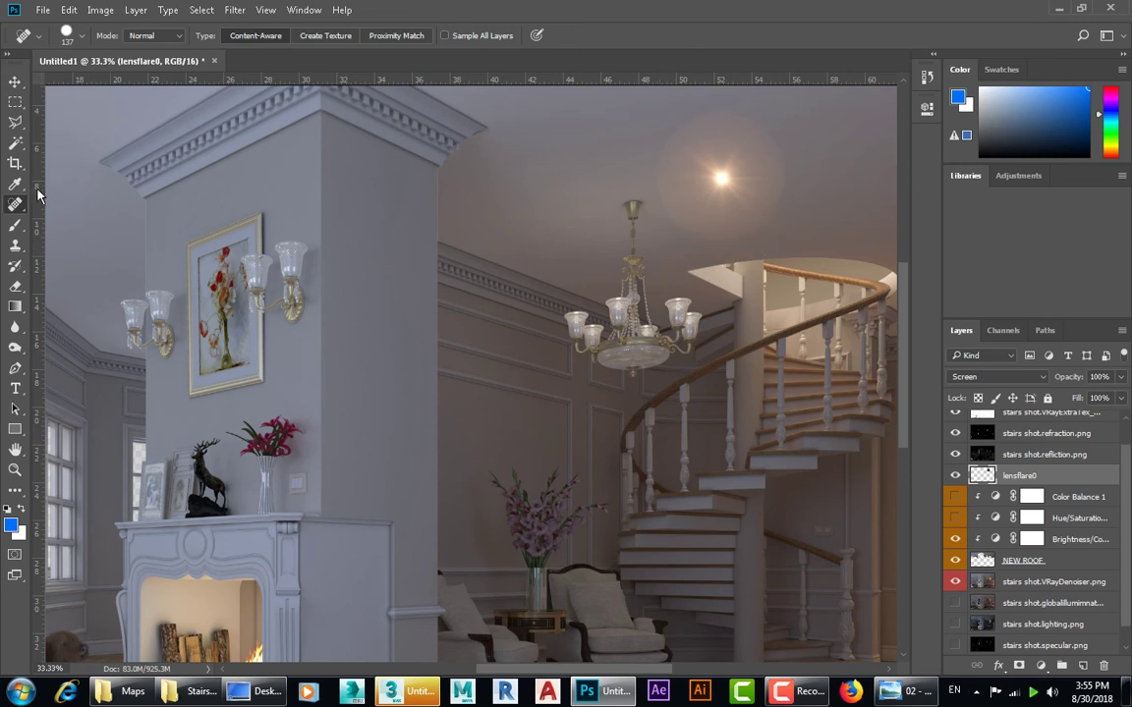
Set up a soft Eraser with 0% hardness after undoing a test stroke.
key(e)
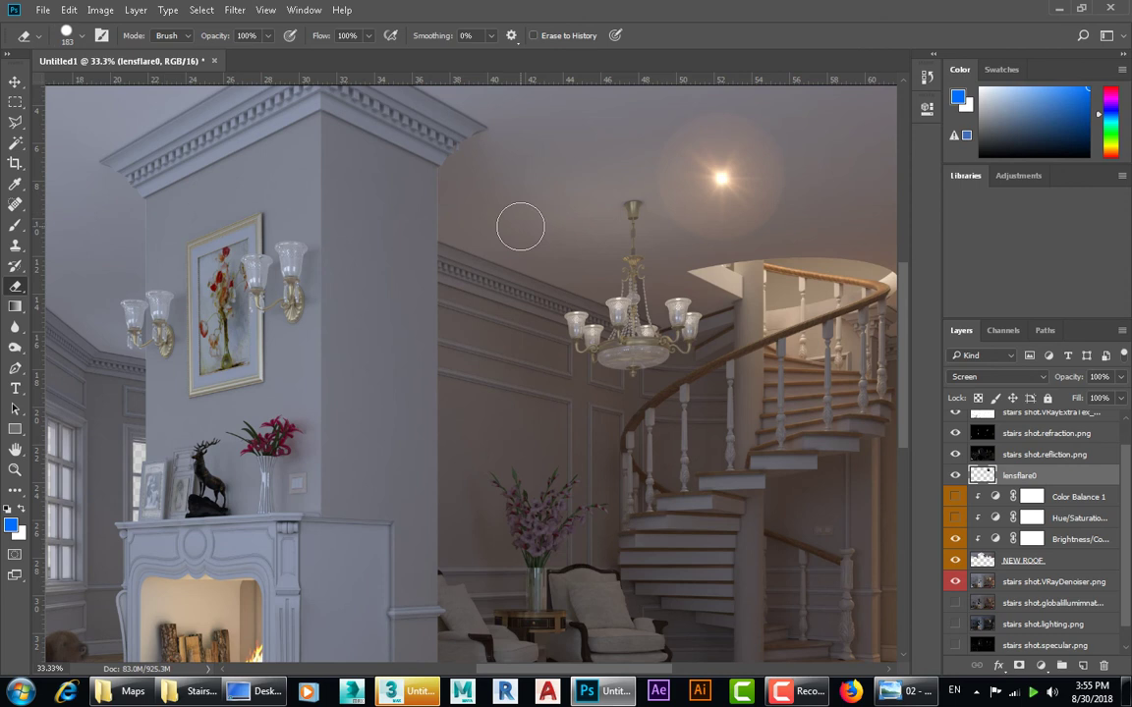
drag(747, 221, 702, 197)
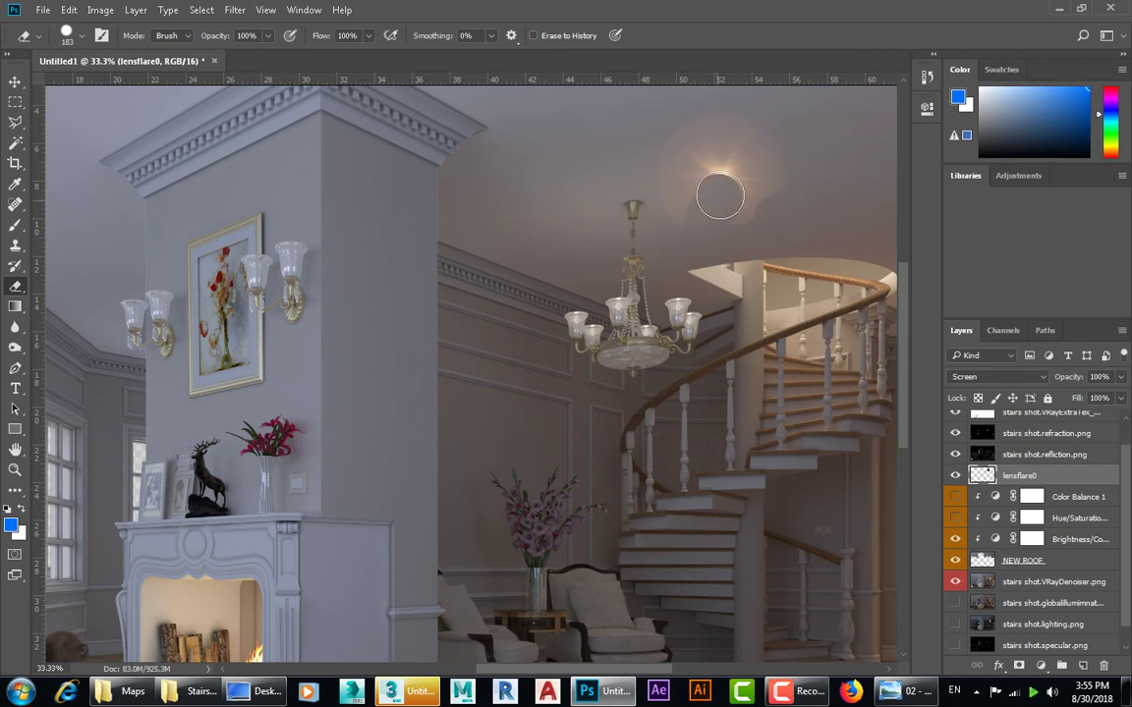
key(ctrl+z)
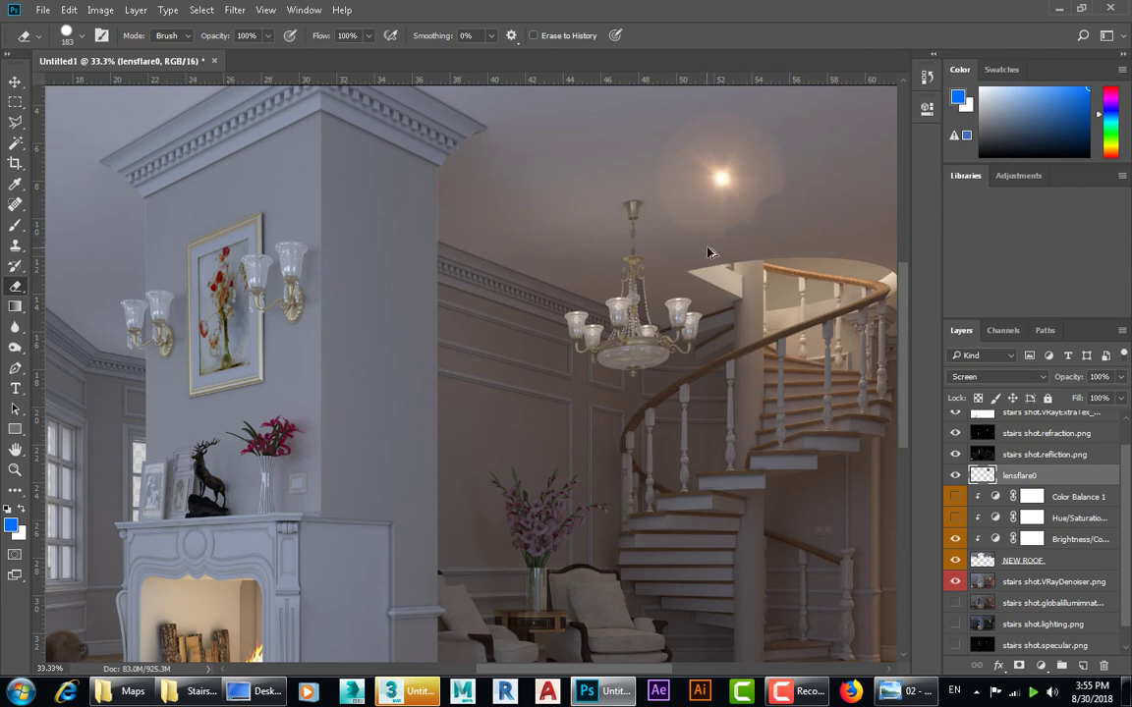
click(82, 37)
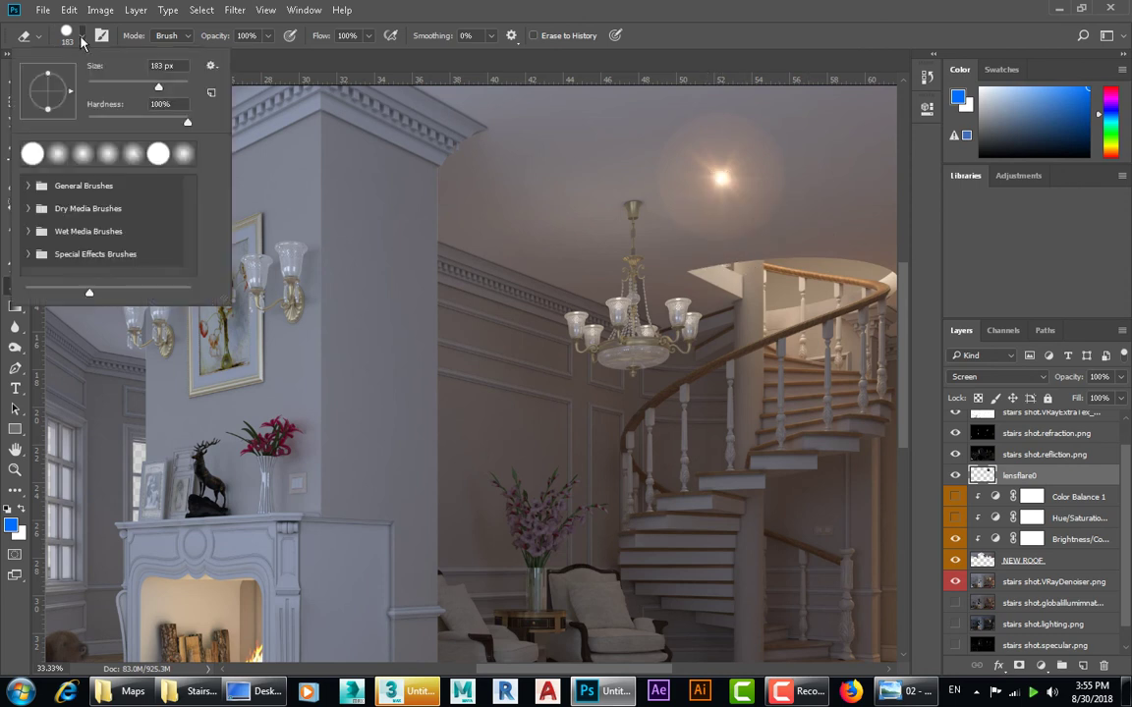
click(160, 104)
text(0)
key(Return)
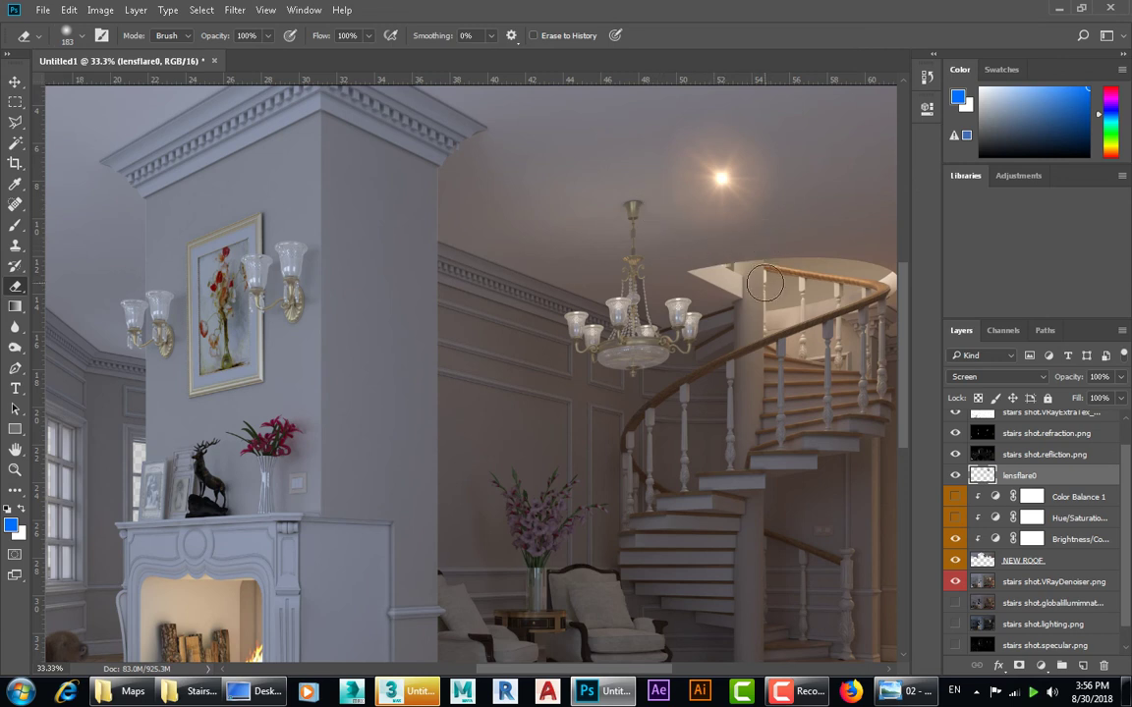
Switch to the Move tool and lower the flare's opacity to 68%.
key(c)
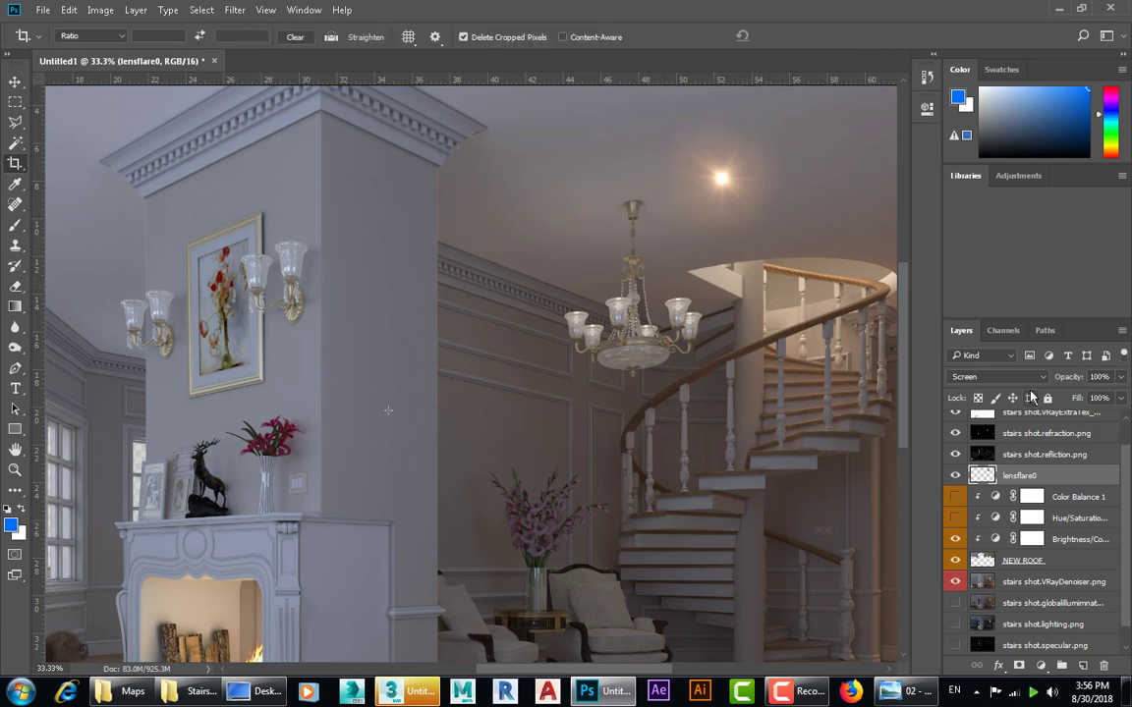
key(v)
click(1123, 379)
drag(1105, 401, 1100, 401)
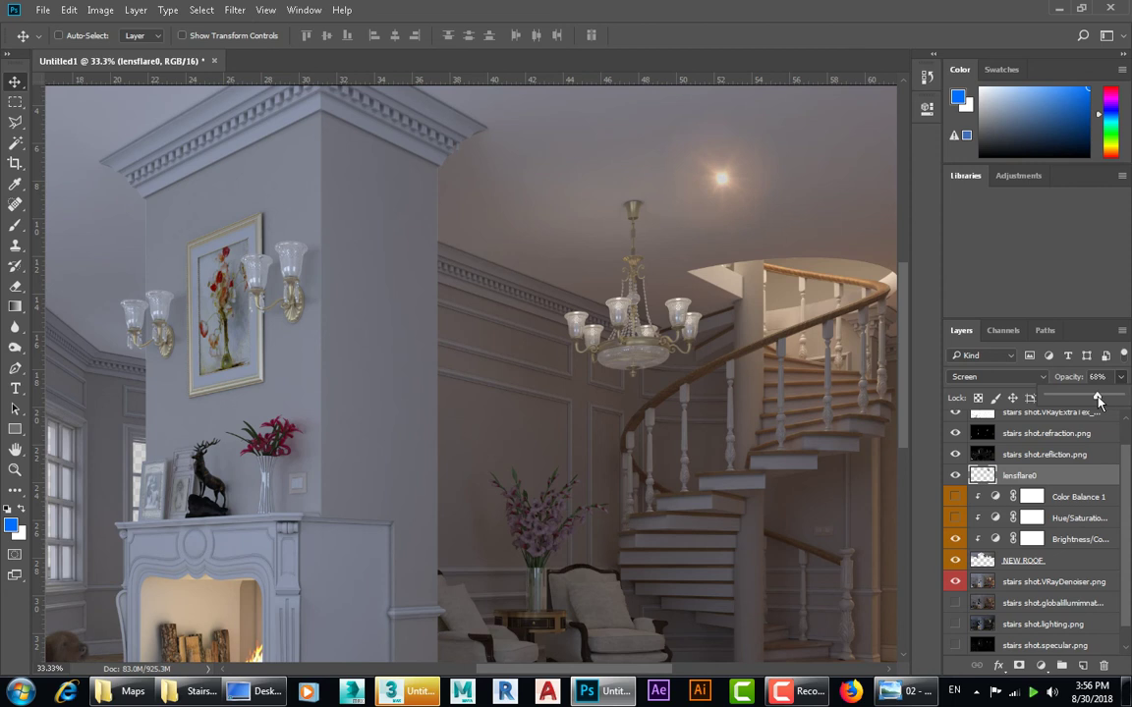
Move the flare onto the chandelier's left lamp and Alt-drag copies onto the other lamps.
drag(693, 243, 582, 327)
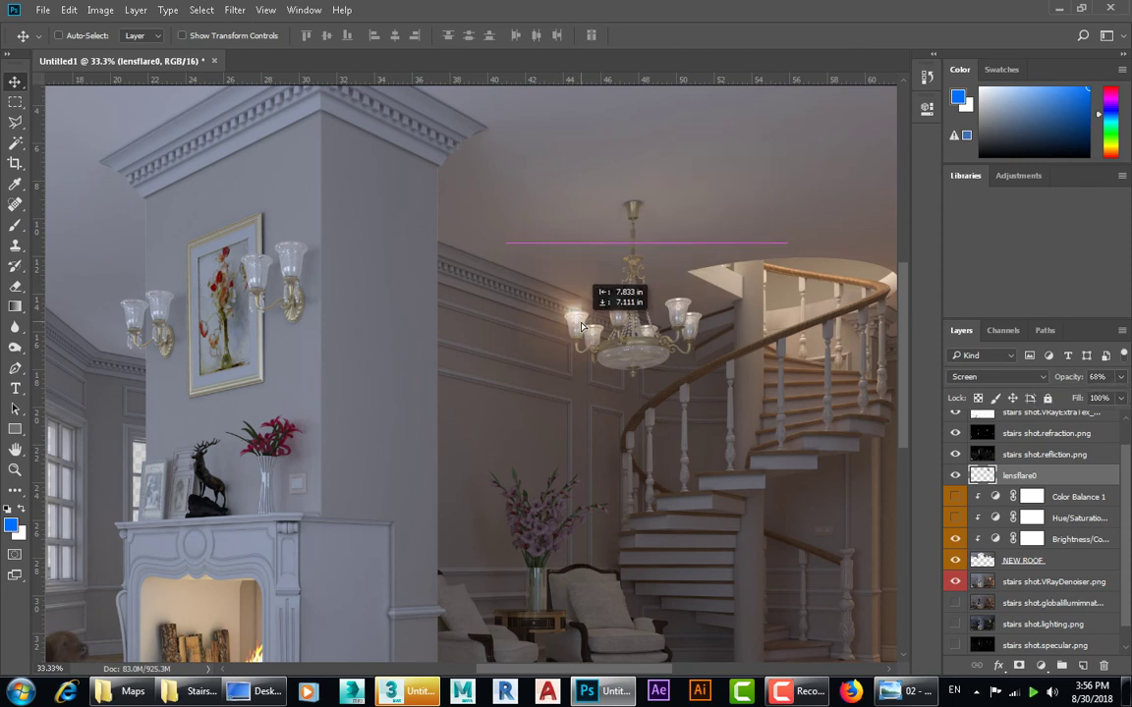
scroll(583, 327, up, 2)
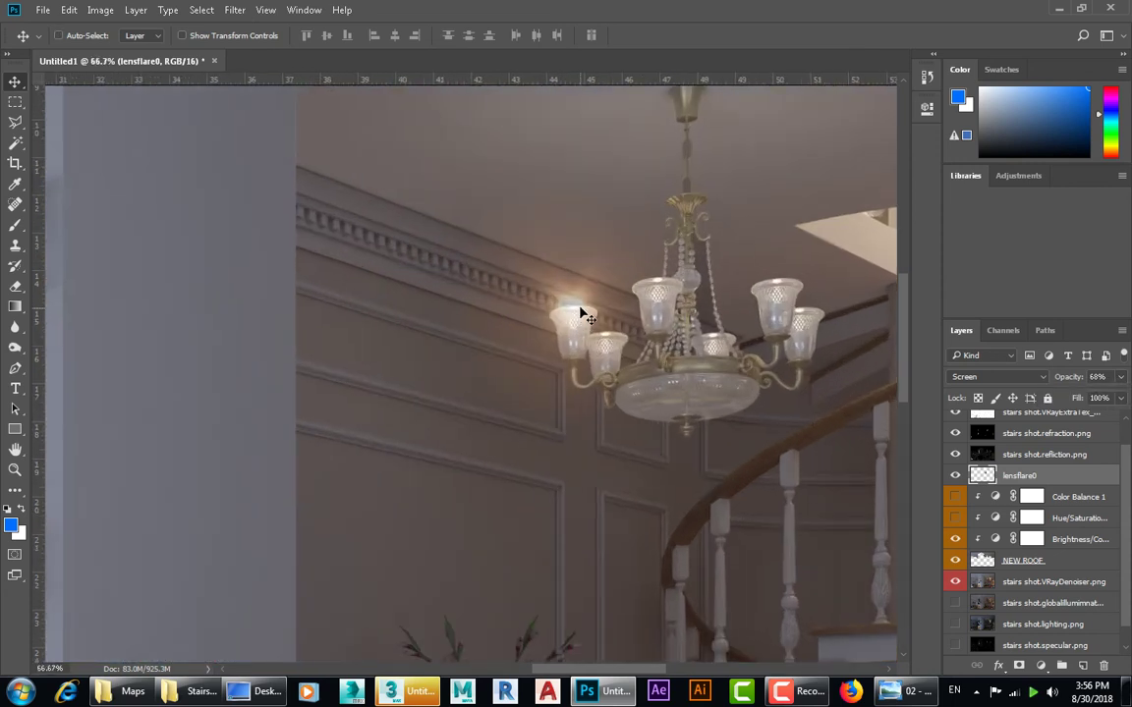
drag(581, 311, 577, 312)
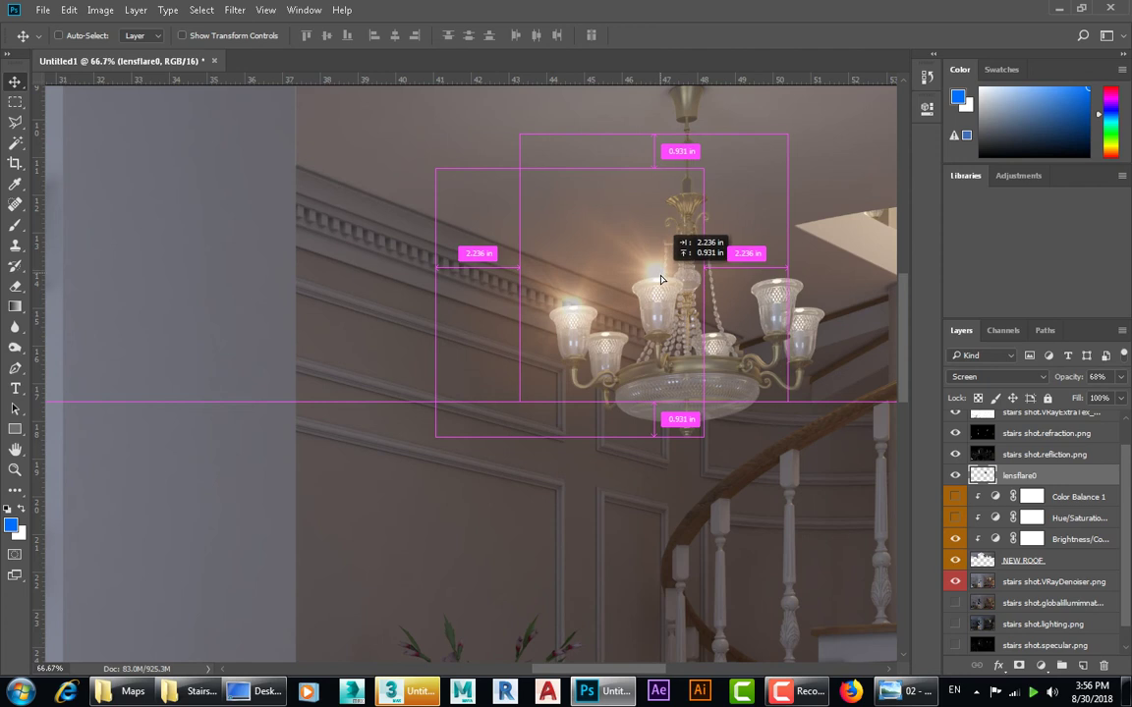
mouse_move(656, 275)
mouse_down()
mouse_move(651, 284)
mouse_move(776, 287)
mouse_move(804, 314)
mouse_move(716, 337)
mouse_move(605, 339)
mouse_move(654, 371)
mouse_up()
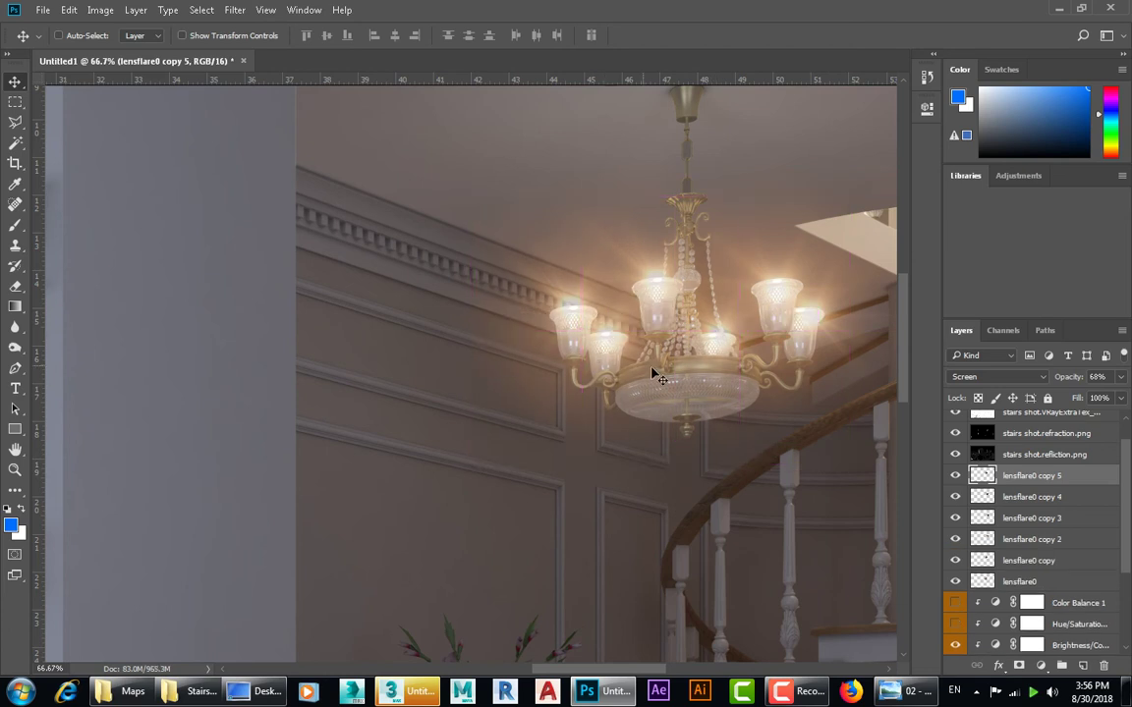
shift+click(1038, 581)
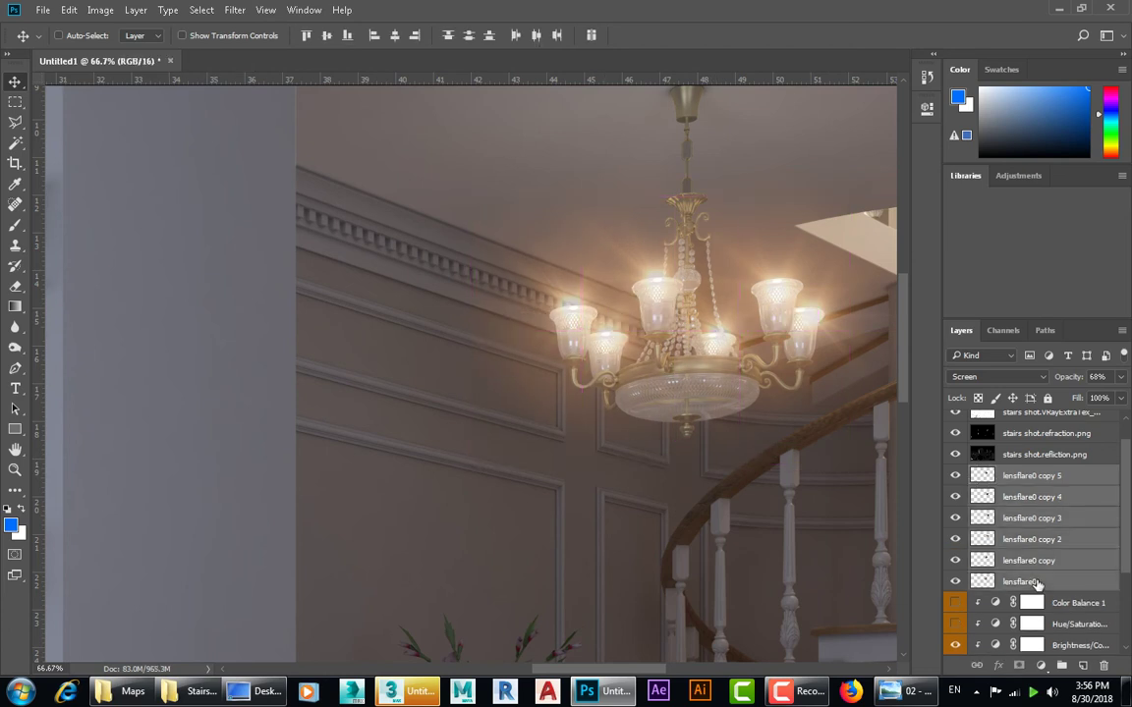
Group the selected lensflare layers into Group 1 and fit the image on screen.
right_click(1039, 581)
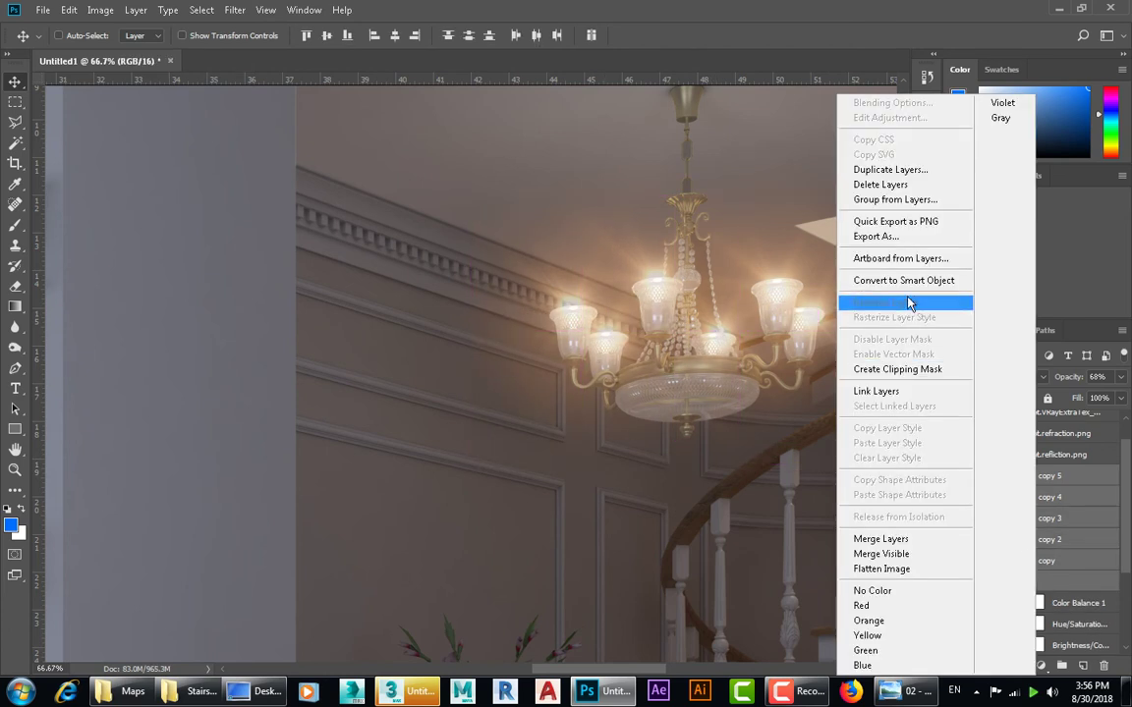
click(898, 200)
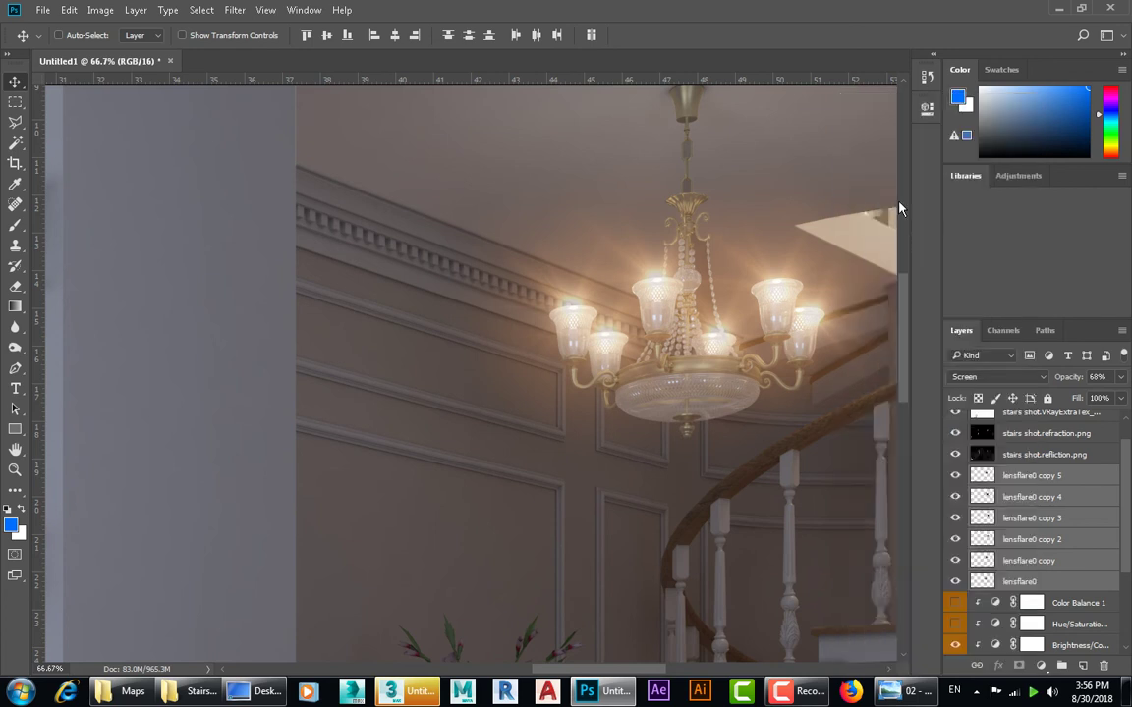
right_click(692, 373)
click(679, 356)
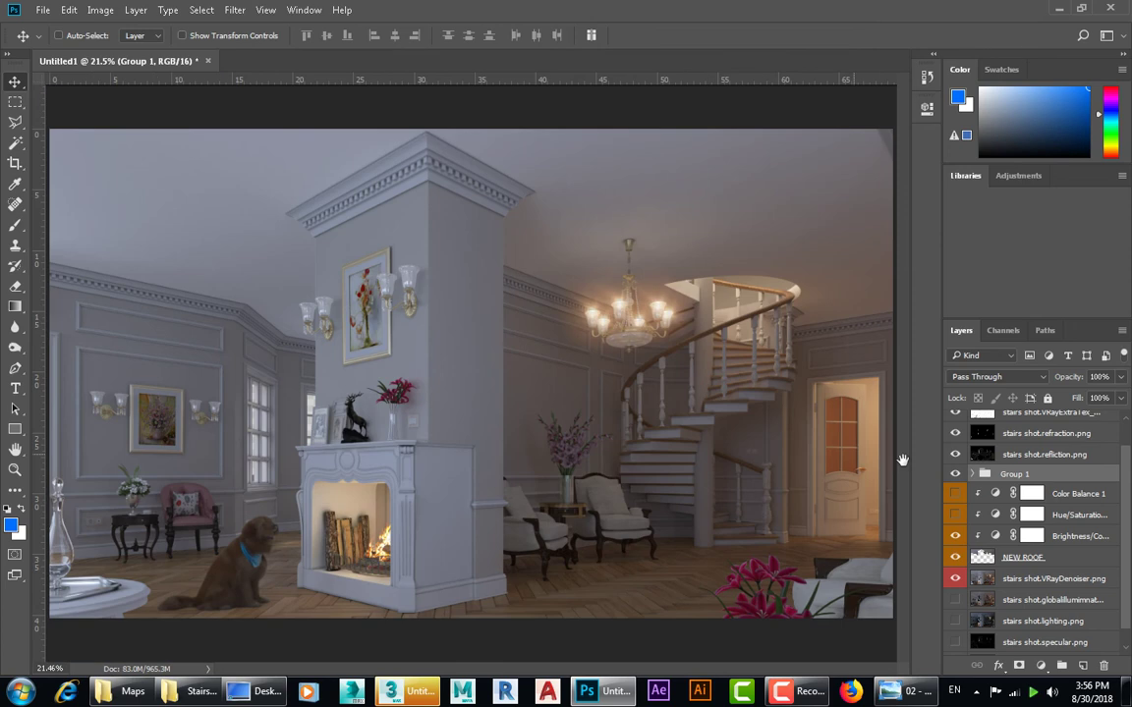
Lower Group 1's opacity to 49%, toggling its visibility to compare the glow.
click(956, 475)
click(957, 476)
drag(1122, 382, 1083, 397)
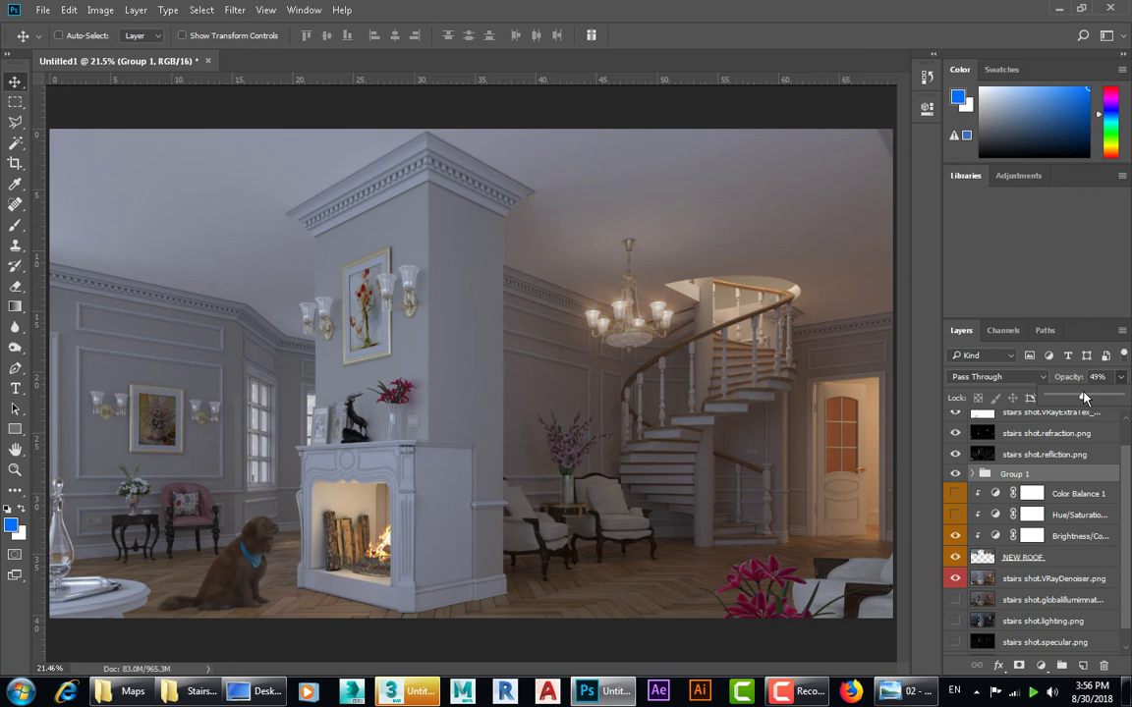
click(957, 475)
click(956, 476)
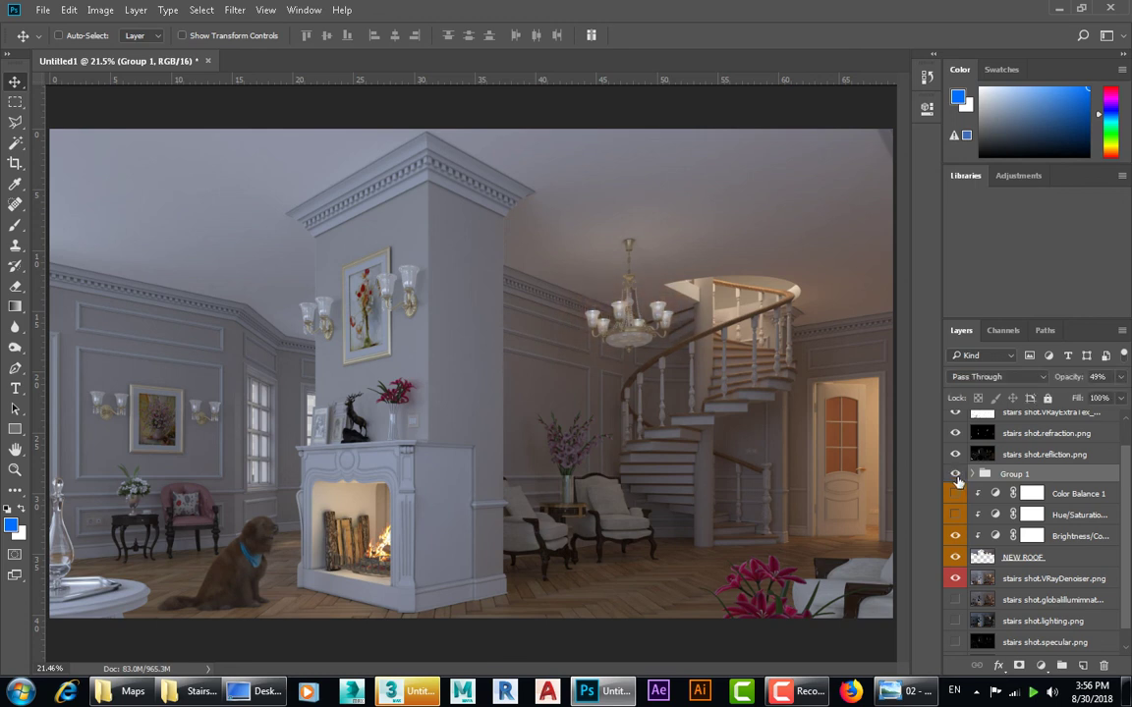
click(956, 475)
click(957, 475)
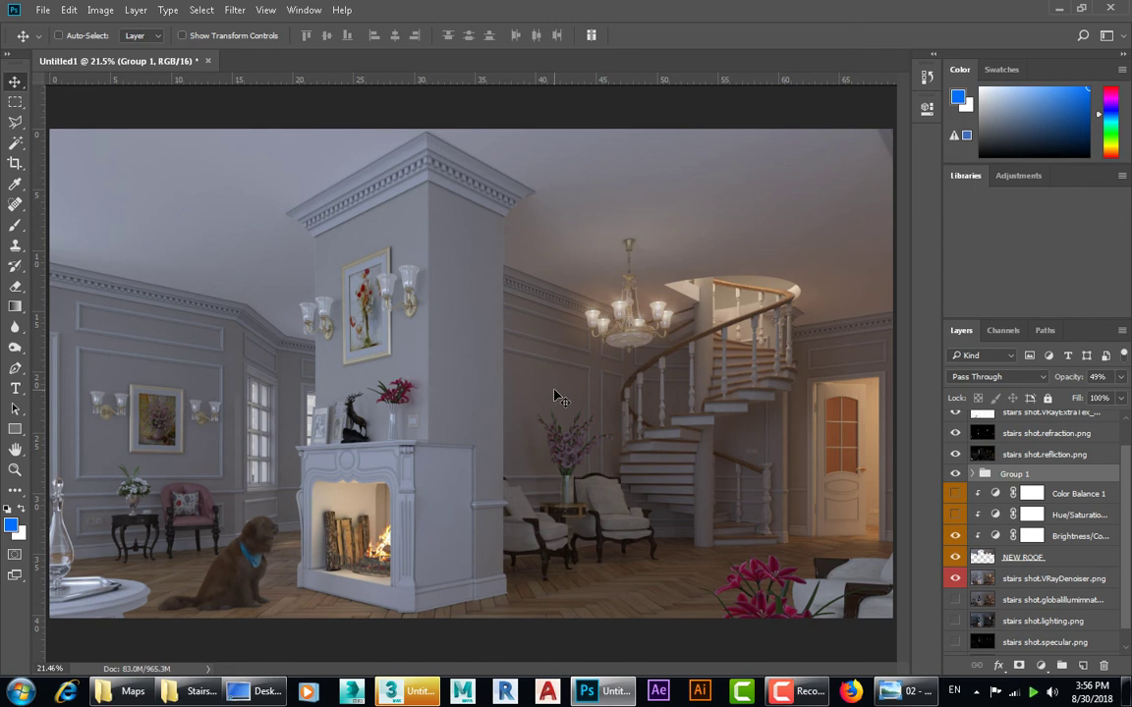
Add a Curves adjustment above VRayWireColor and place two points on the RGB curve.
scroll(1102, 473, up, 1)
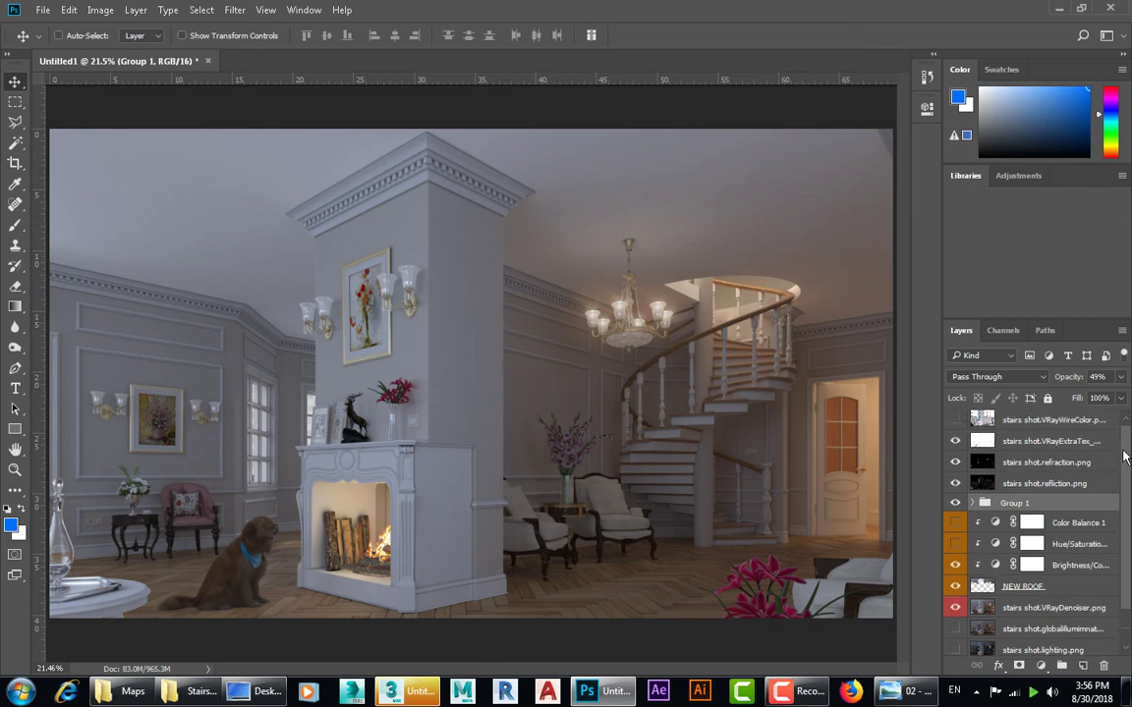
click(1034, 422)
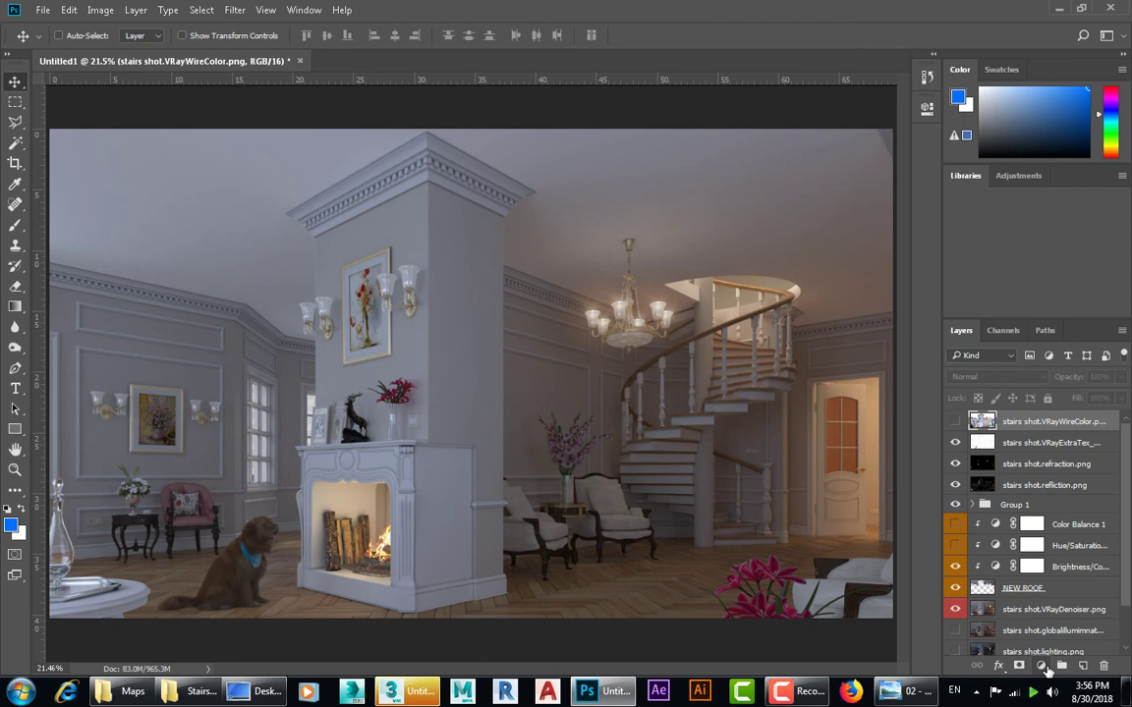
click(1043, 667)
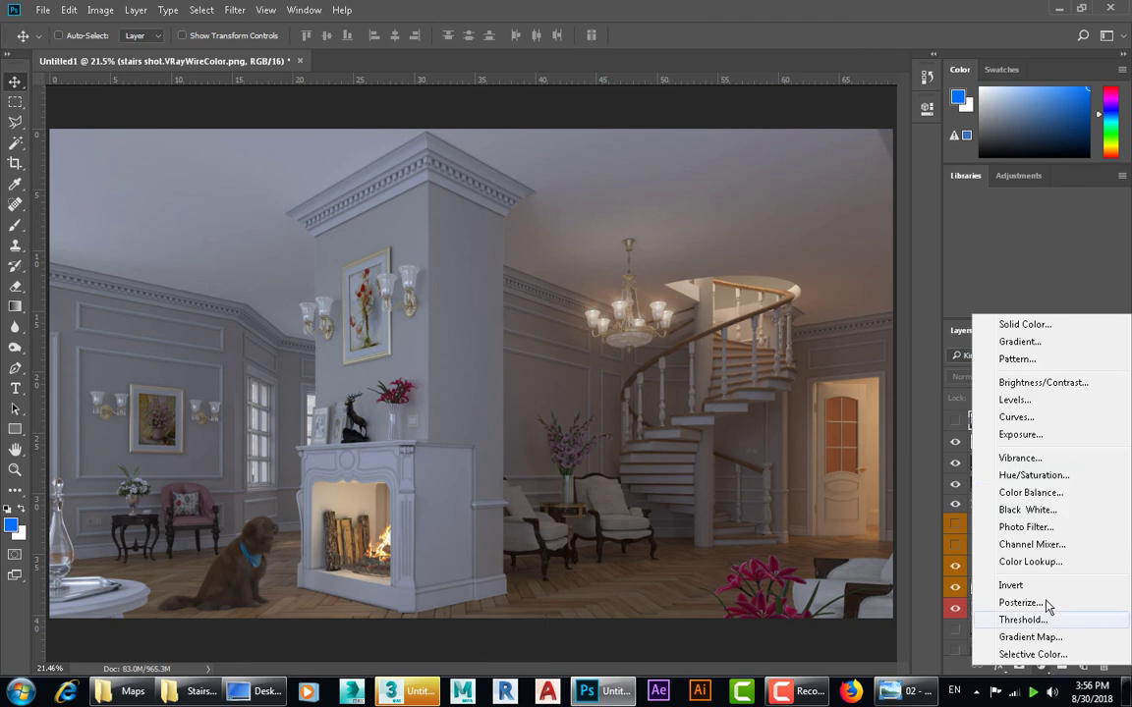
click(1015, 417)
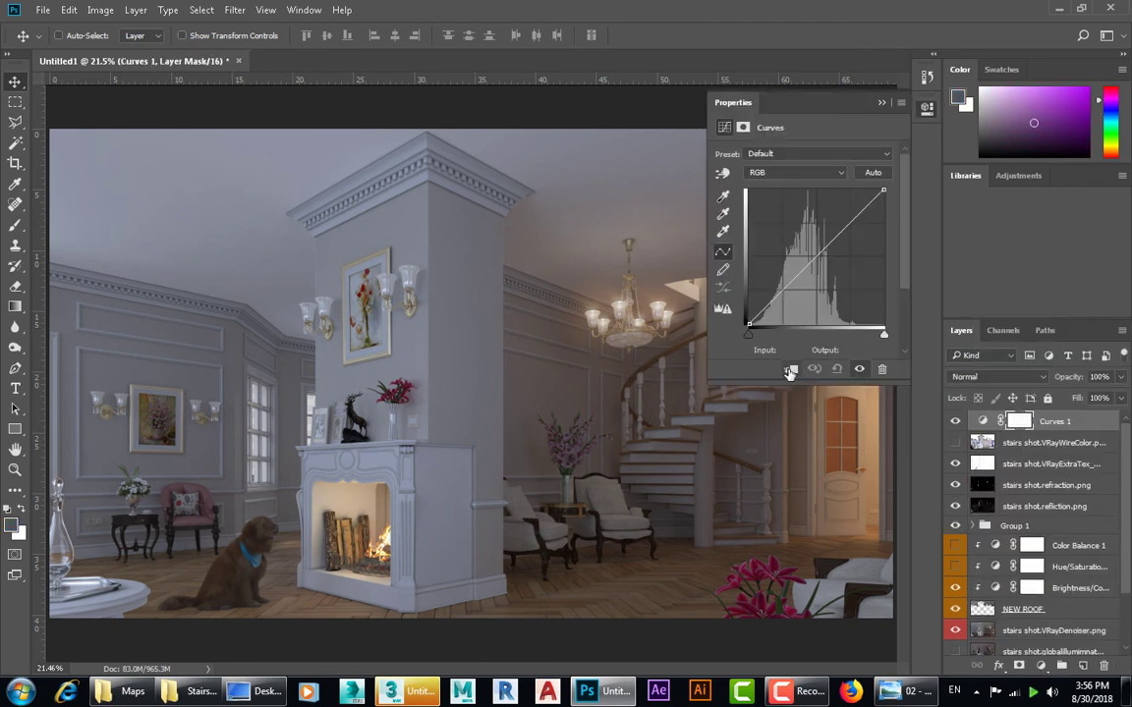
click(846, 224)
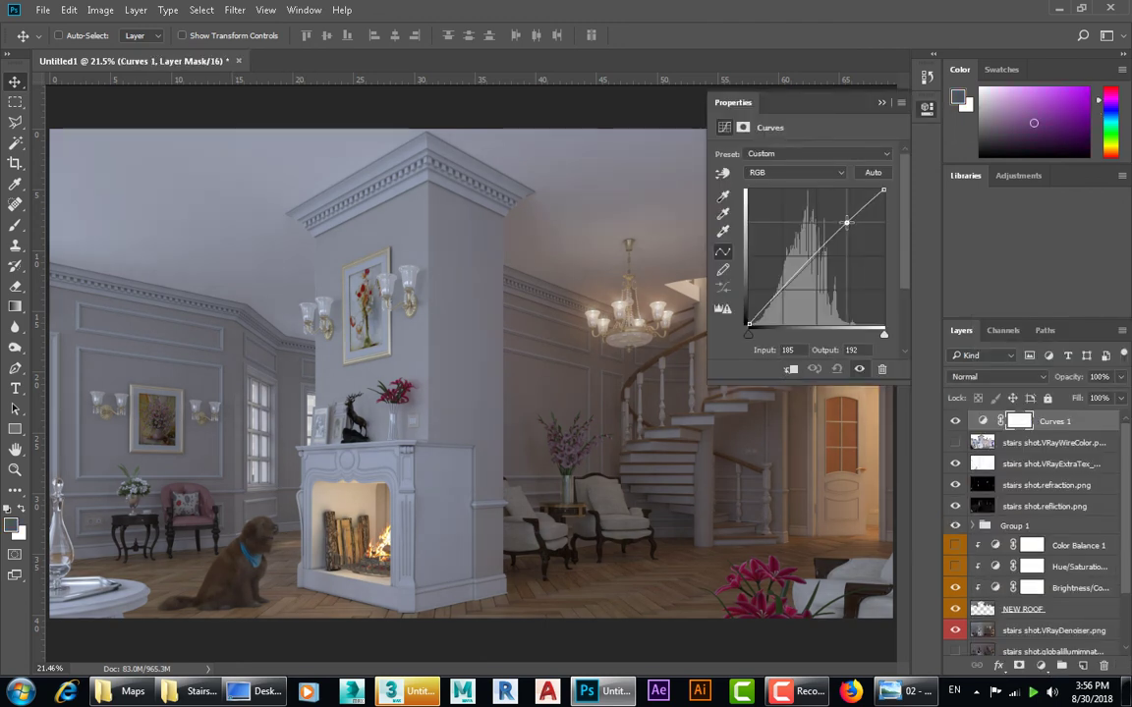
click(792, 279)
drag(792, 279, 790, 285)
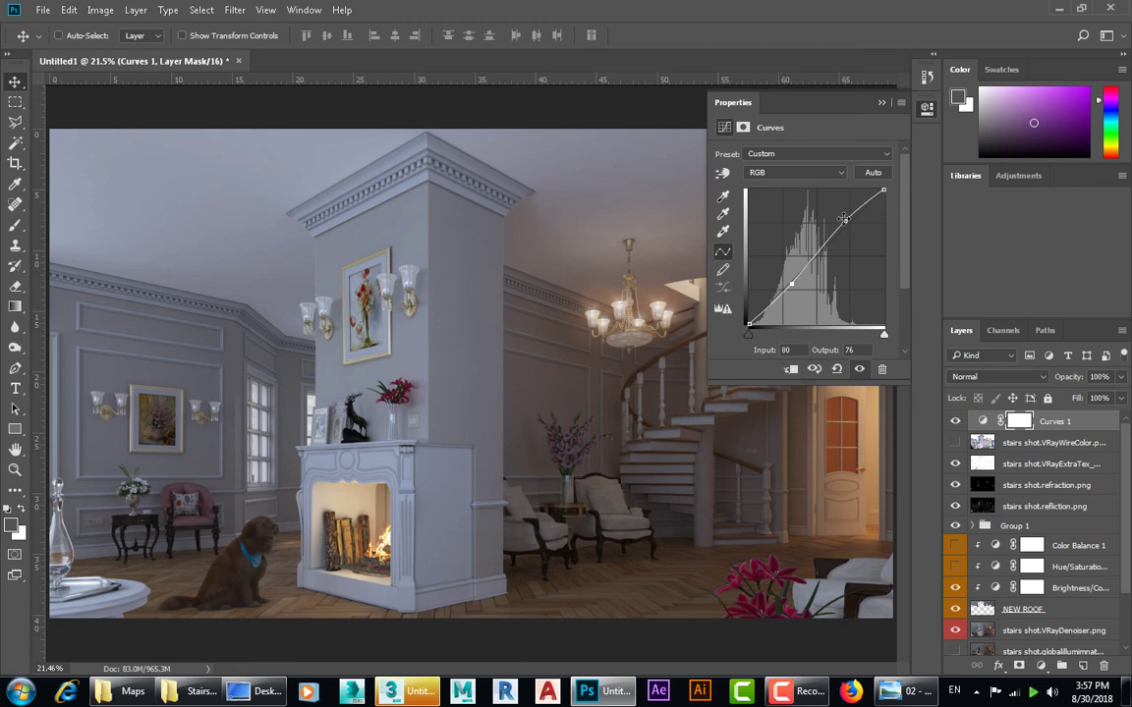
Refine the points into a gentle S-curve, compare with Curves 1 hidden, and close Properties.
drag(843, 218, 836, 214)
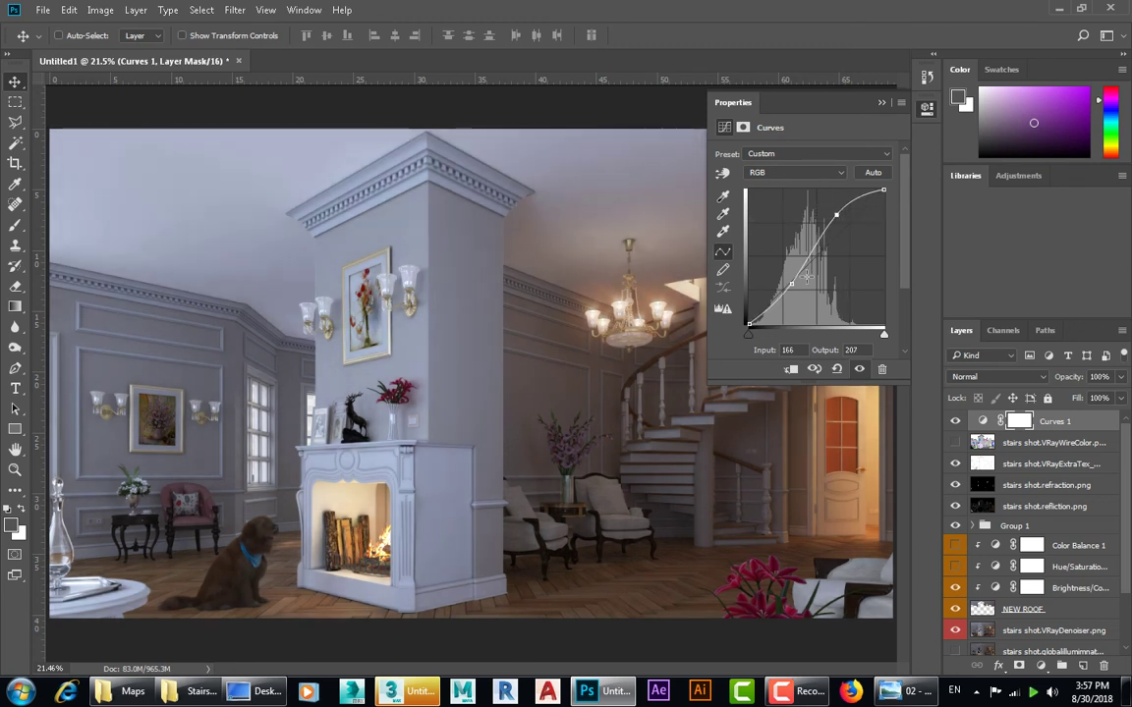
drag(791, 285, 795, 292)
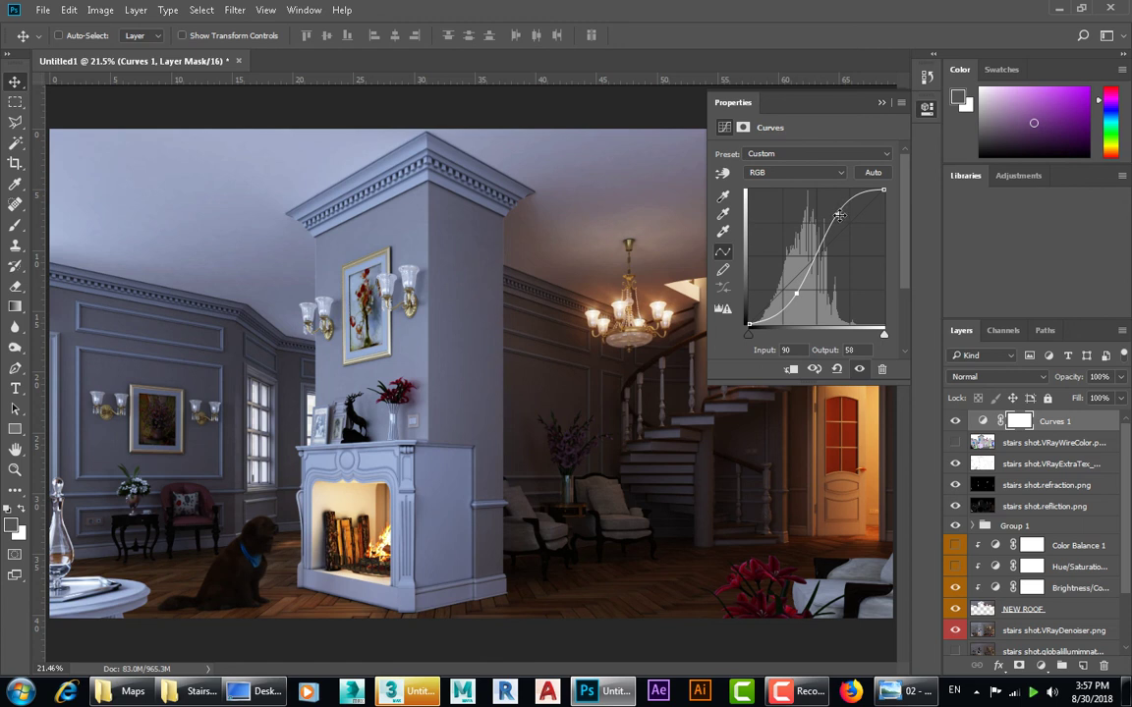
drag(840, 215, 846, 222)
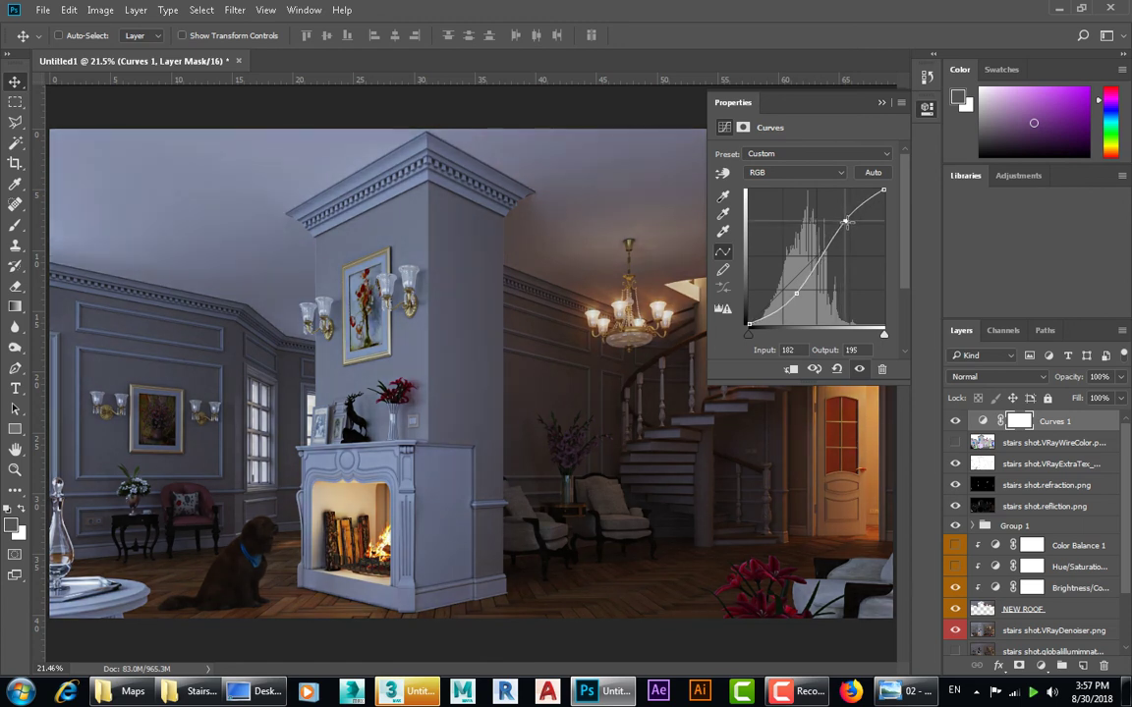
drag(796, 292, 795, 284)
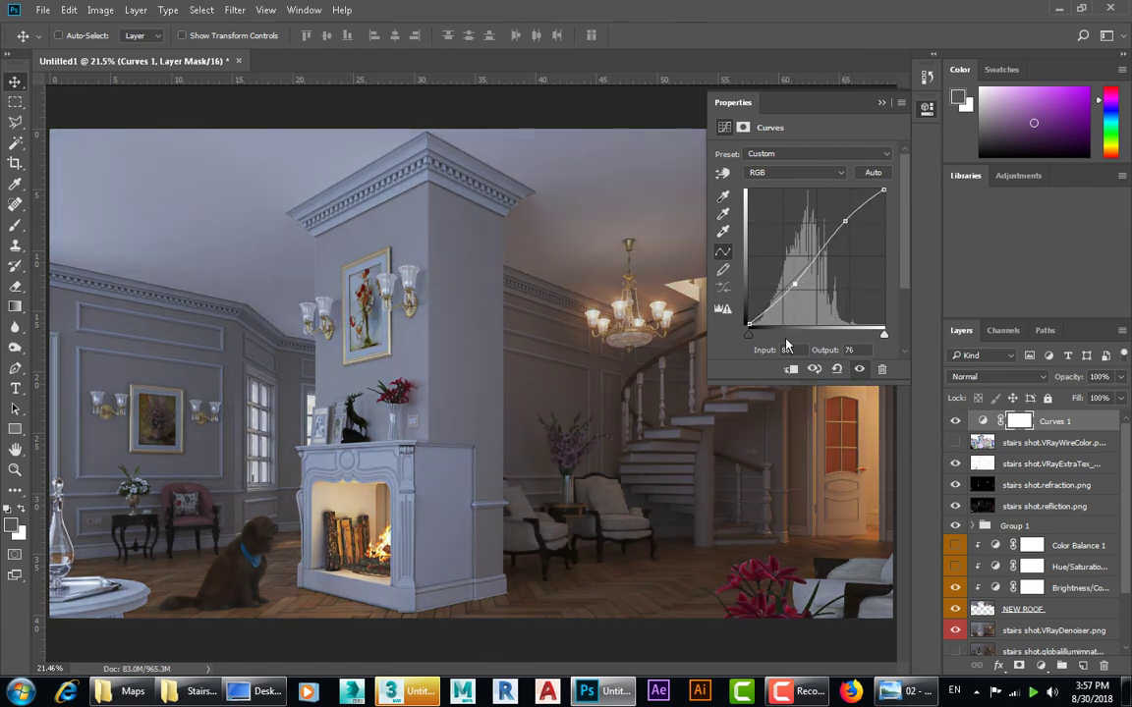
click(955, 421)
click(955, 422)
click(955, 422)
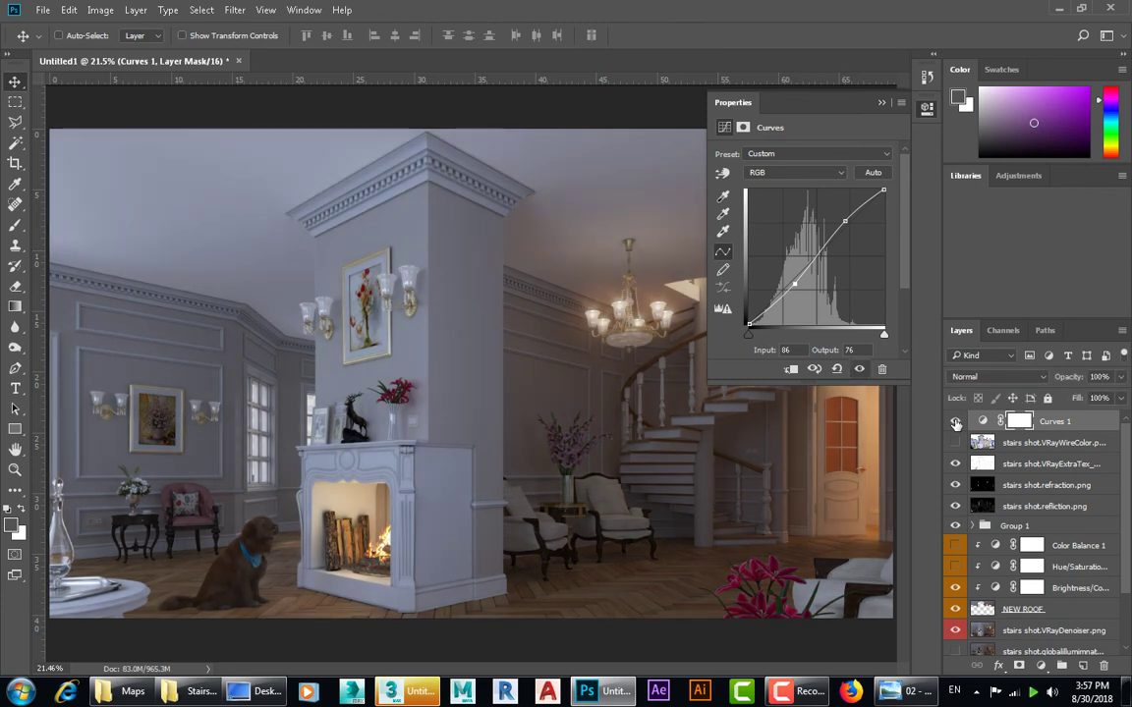
click(955, 422)
click(881, 103)
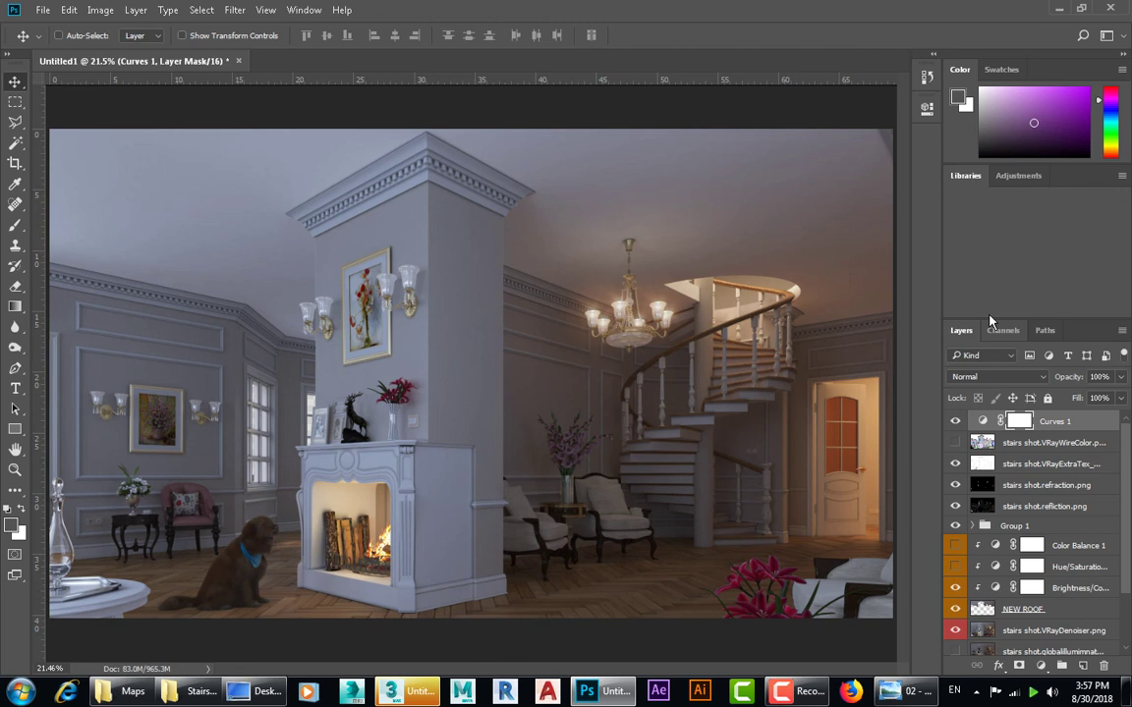
Move the VRayWireColor layer below VRayDenoiser, restoring the other layers' visibility.
drag(958, 421, 955, 611)
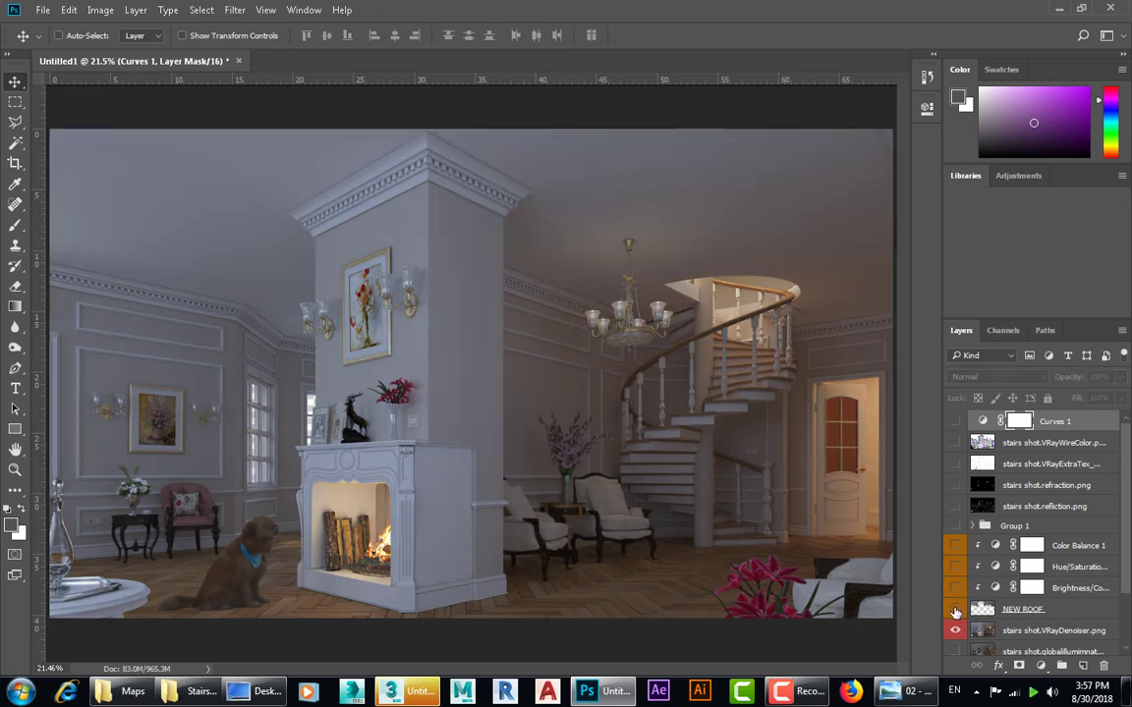
drag(955, 611, 957, 422)
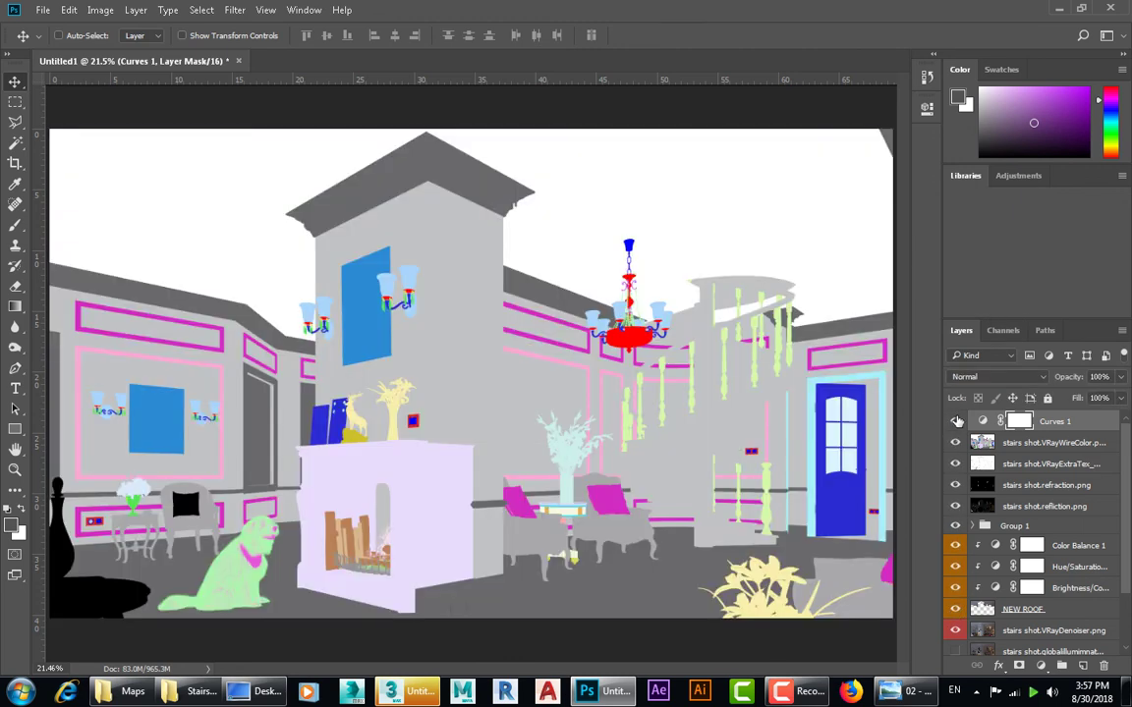
click(957, 421)
click(955, 442)
mouse_move(990, 443)
mouse_down()
mouse_move(991, 620)
mouse_move(959, 424)
mouse_up()
click(957, 421)
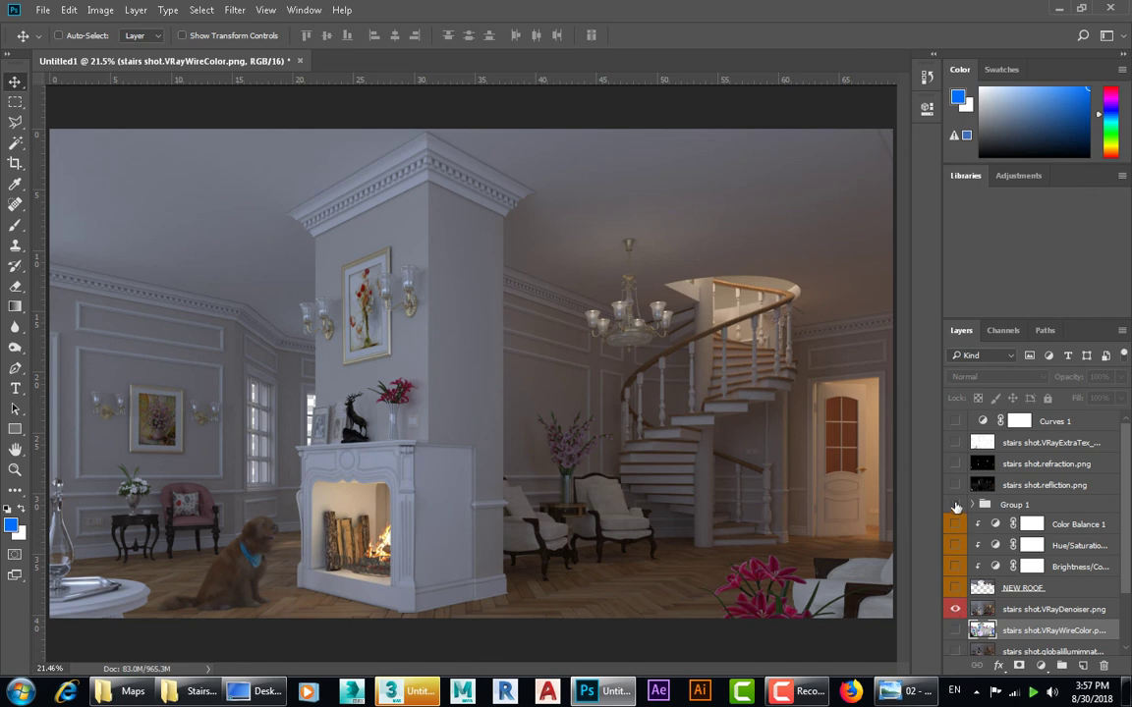
drag(956, 506, 950, 420)
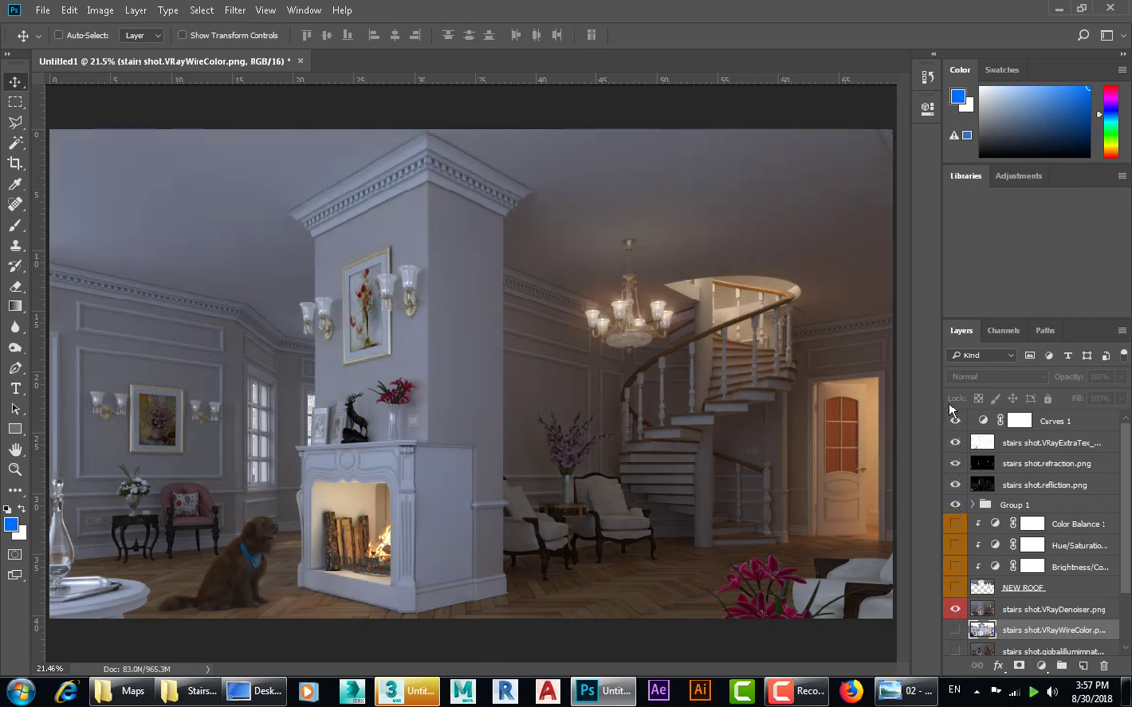
Delete NEW ROOF together with its Color Balance, Hue/Saturation and Brightness/Contrast layers.
click(1041, 588)
ctrl+click(1076, 568)
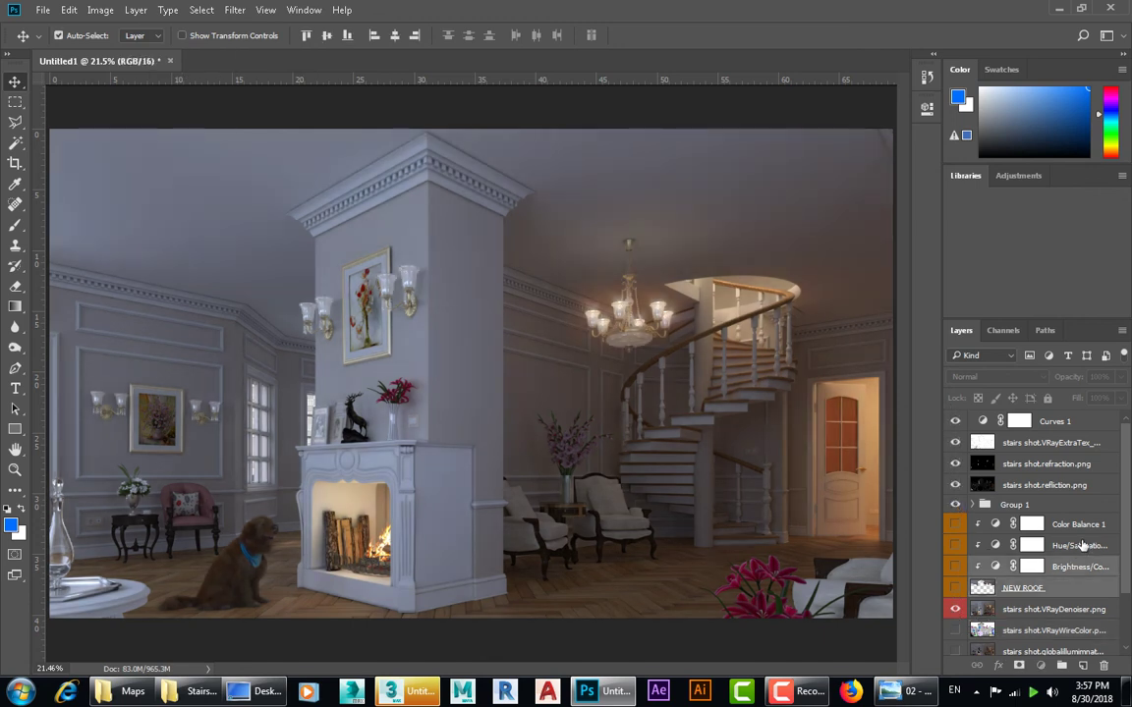
click(1104, 667)
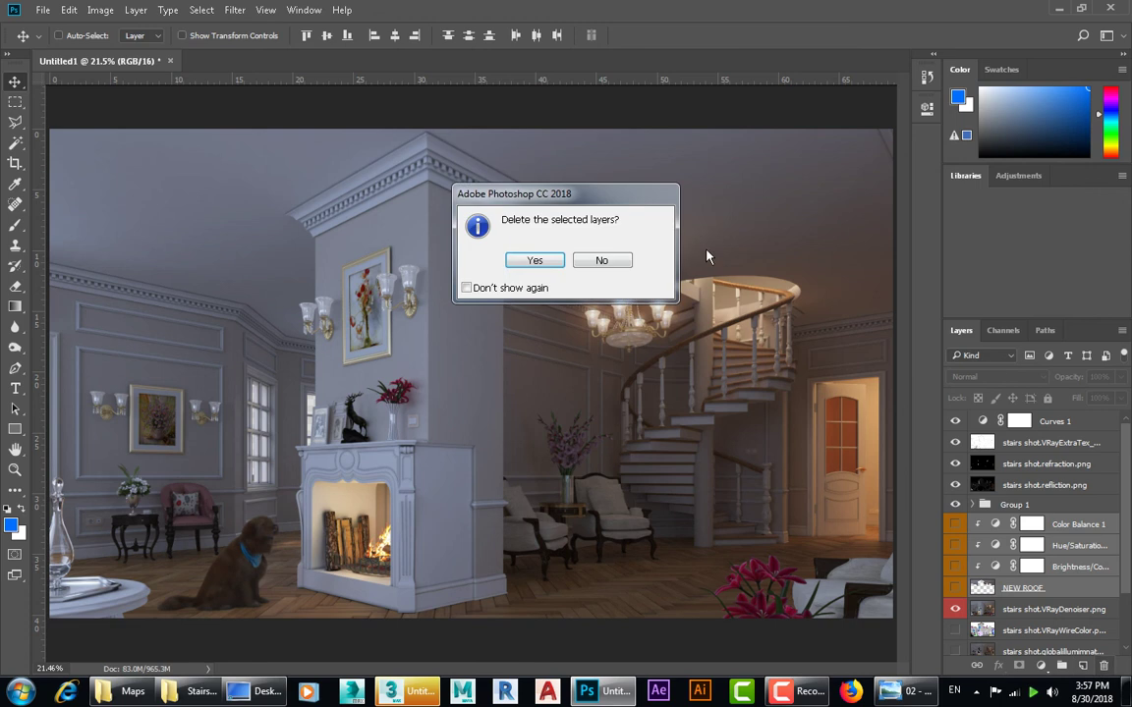
click(534, 260)
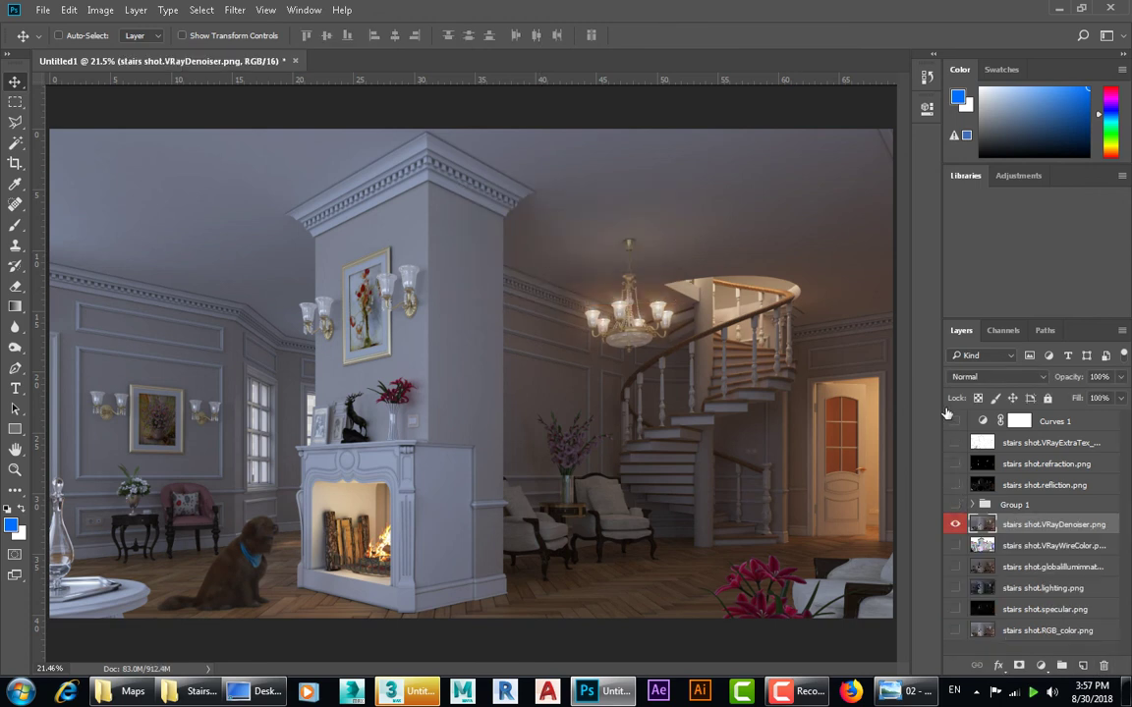
Compare Group 1 and Curves 1 on/off, then move the lighting pass under Curves 1.
click(955, 504)
click(955, 504)
click(955, 420)
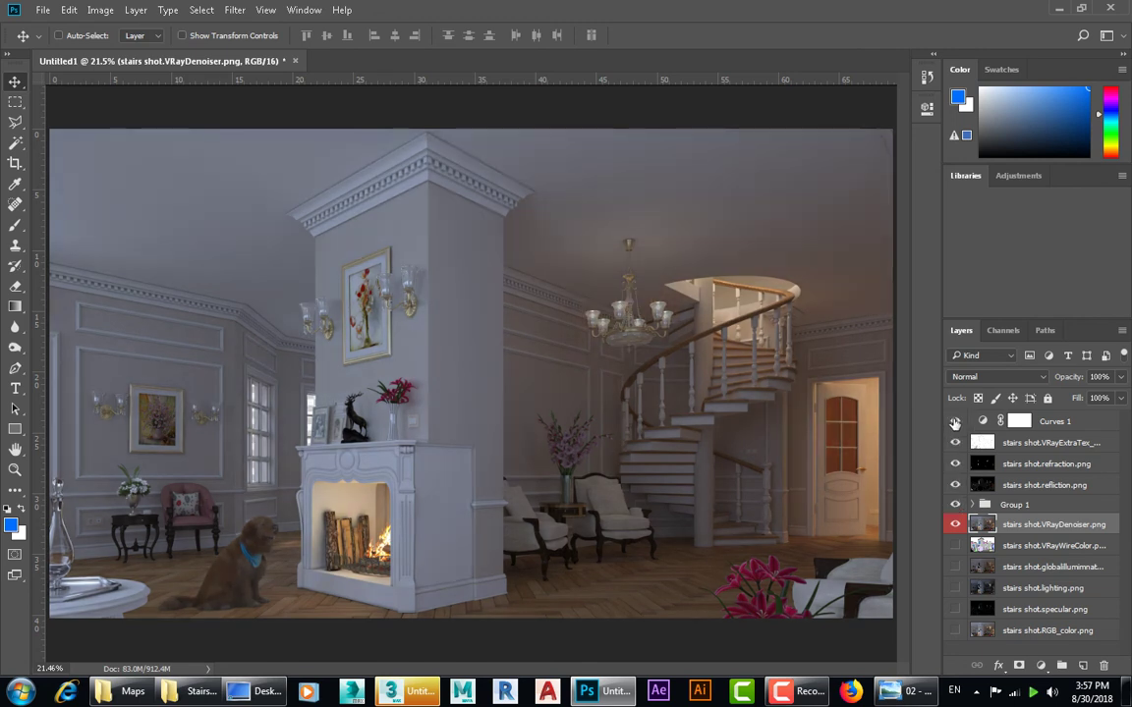
click(954, 422)
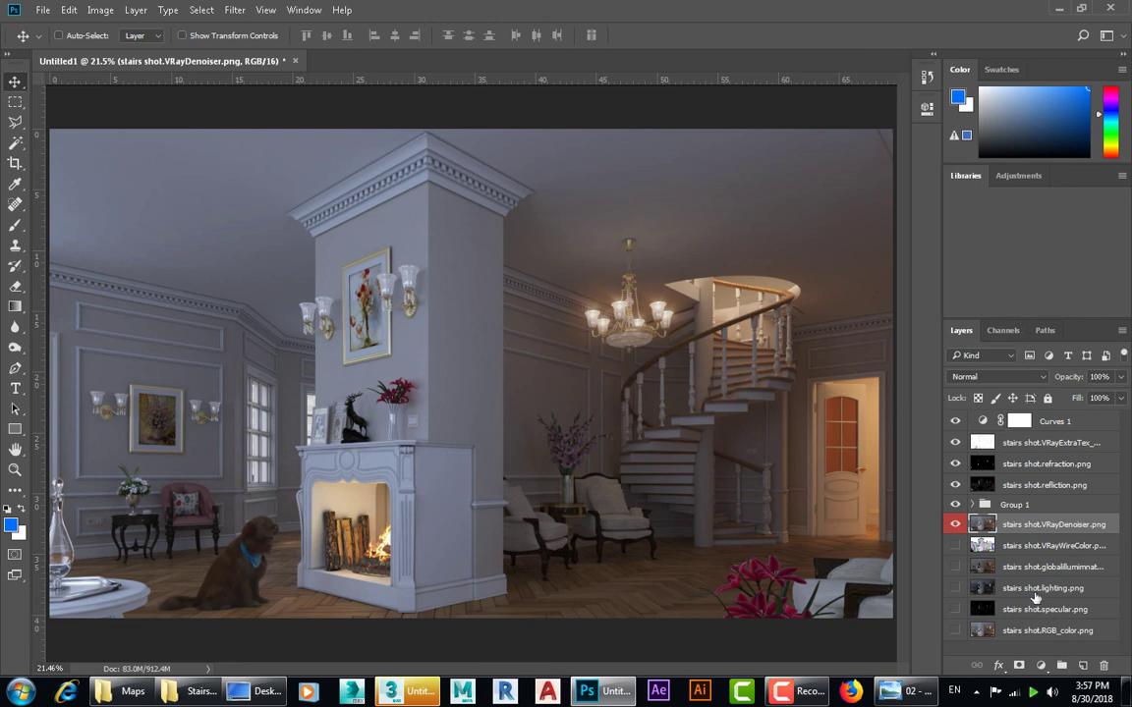
drag(1043, 590, 1035, 445)
click(956, 444)
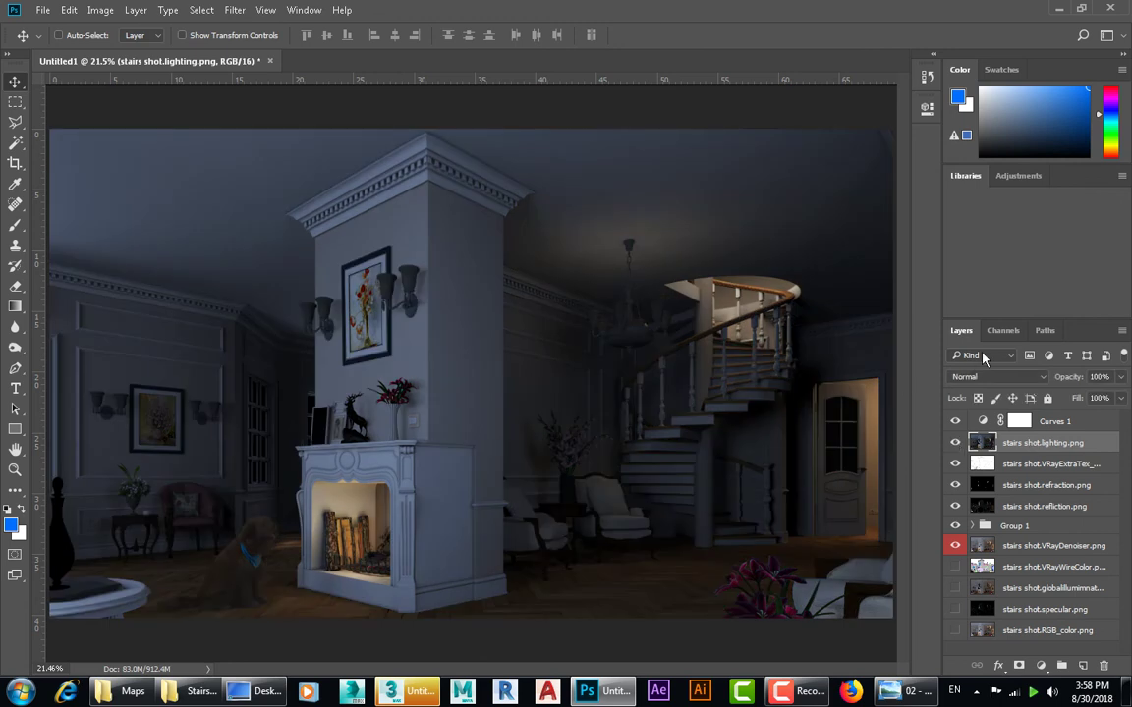
Screen-blend the lighting pass at about 23% opacity and compare the pass layers.
click(994, 376)
click(986, 485)
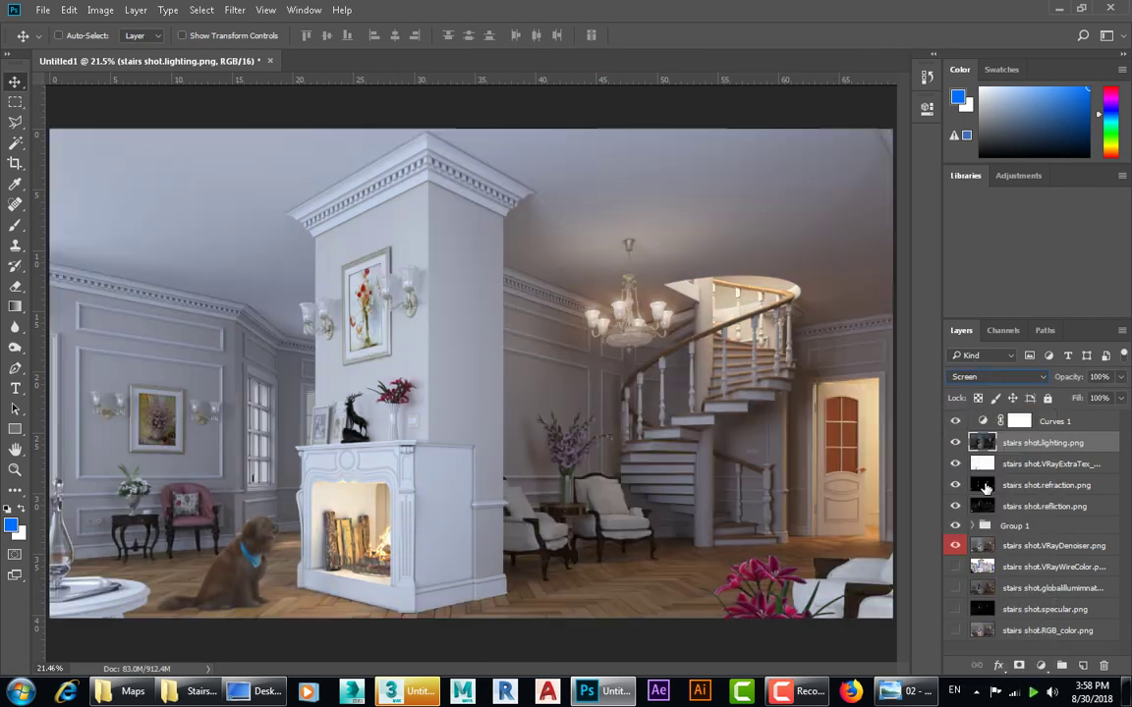
click(954, 443)
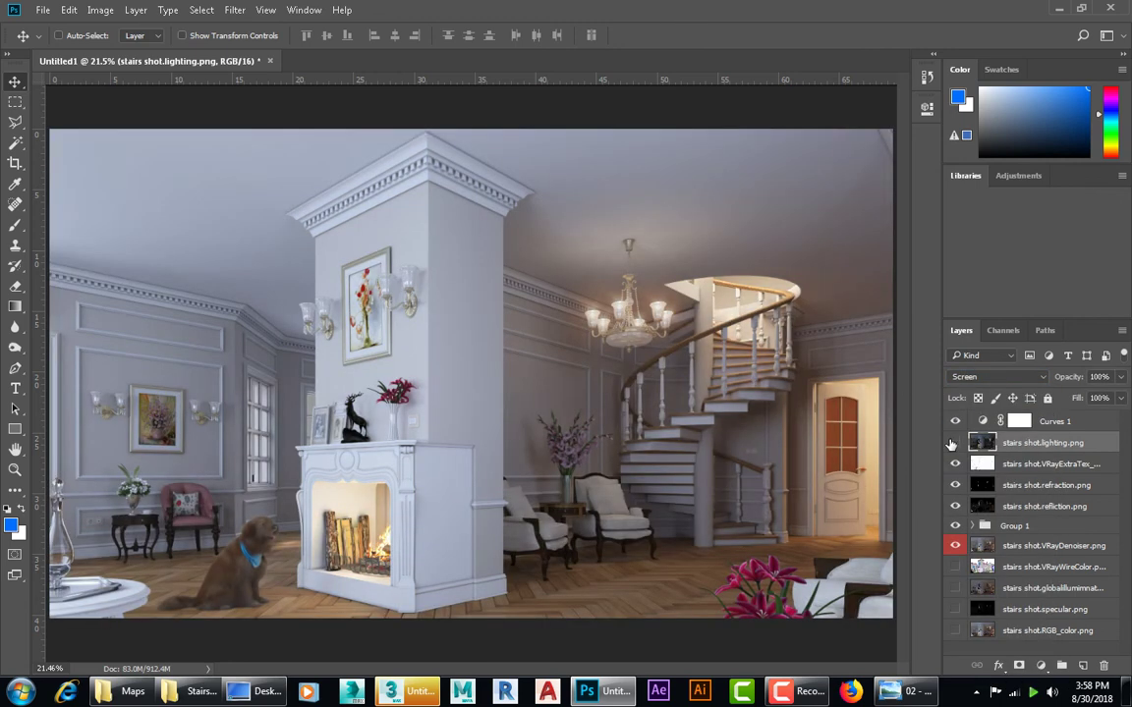
click(953, 443)
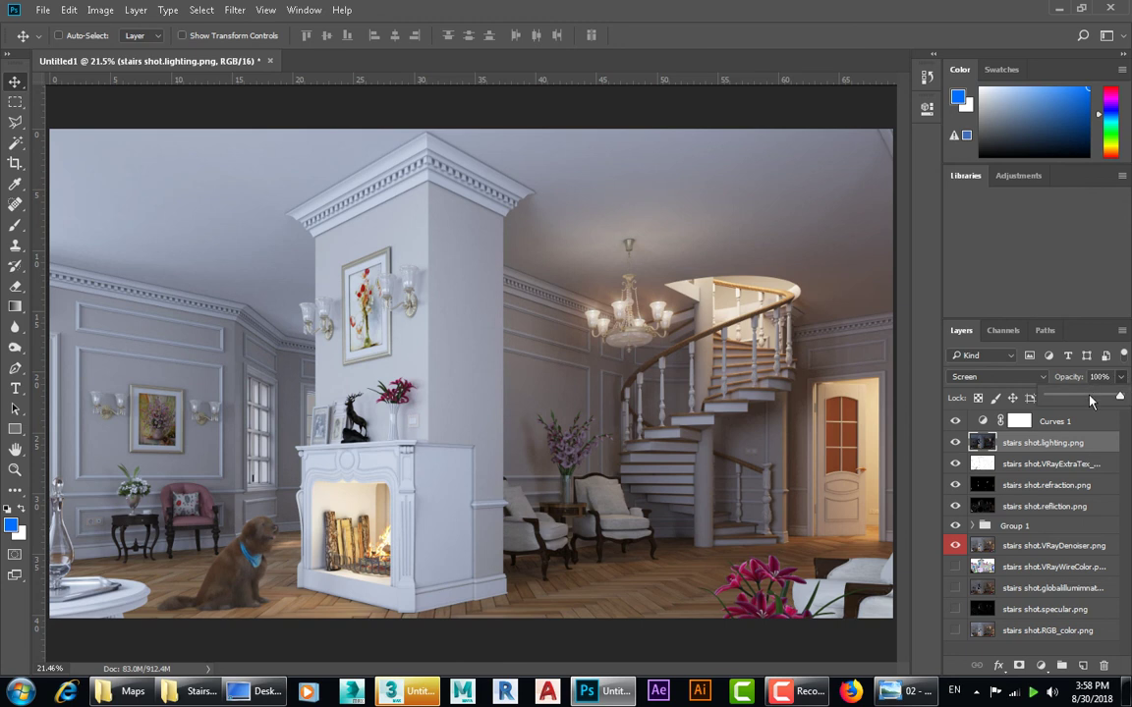
drag(1120, 377, 997, 432)
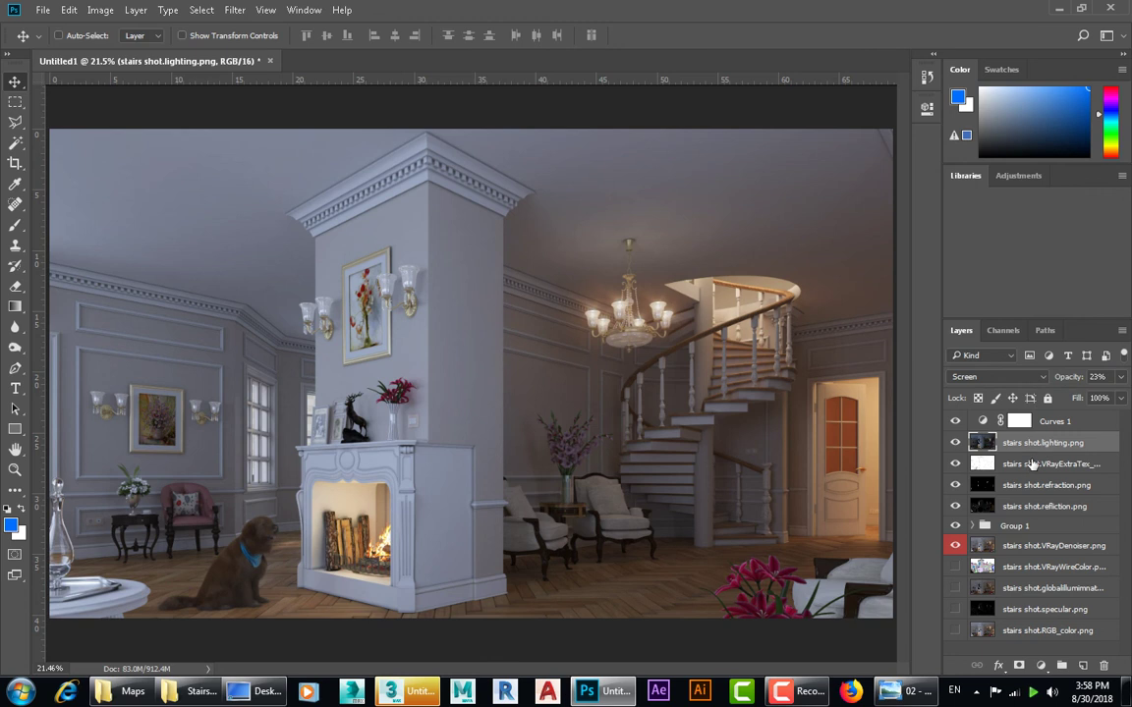
key(alt+bracketleft)
key(alt+bracketleft)
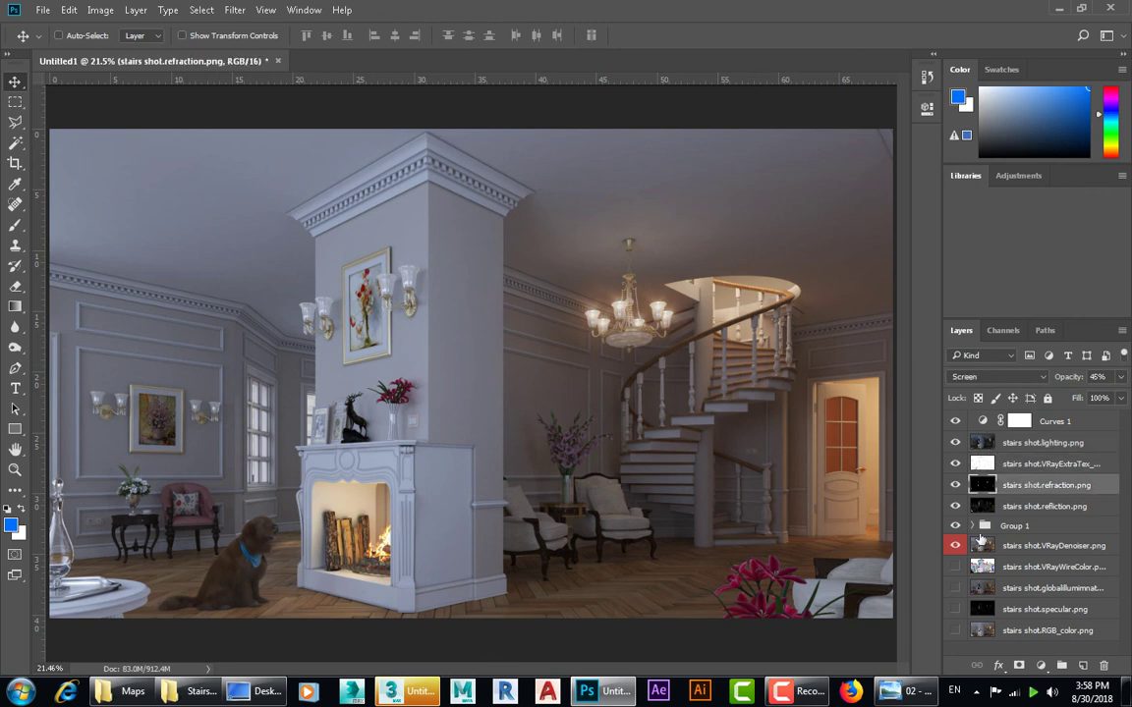
mouse_move(958, 527)
mouse_down()
mouse_move(951, 421)
mouse_move(954, 527)
mouse_up()
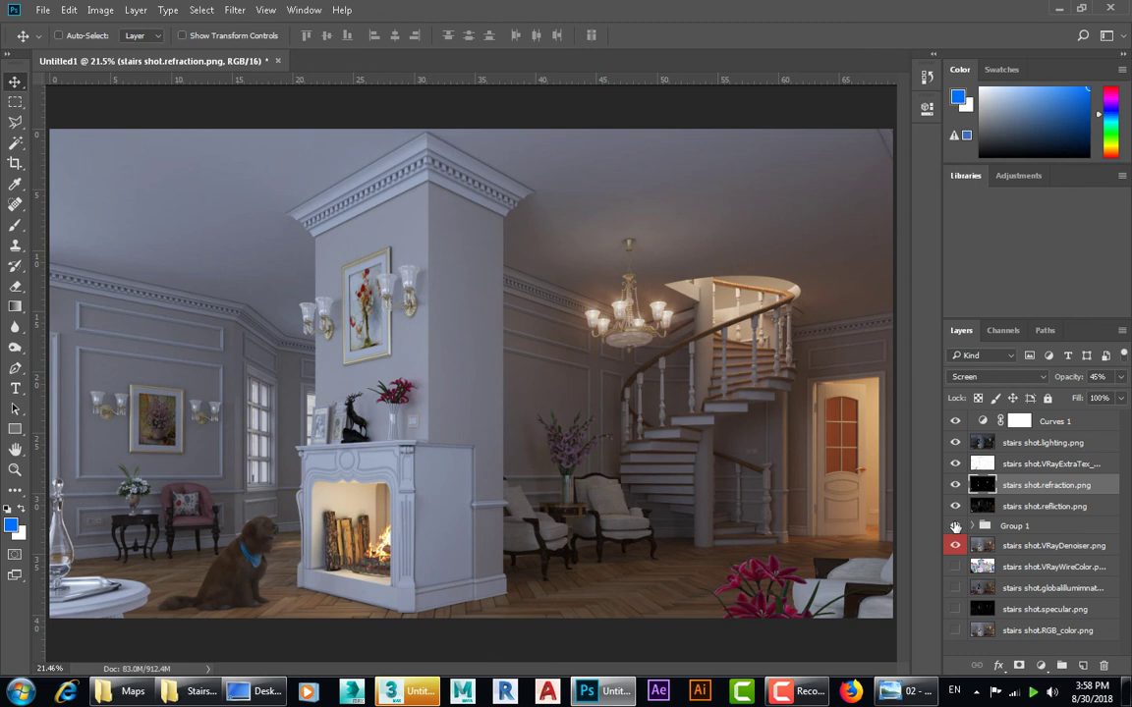